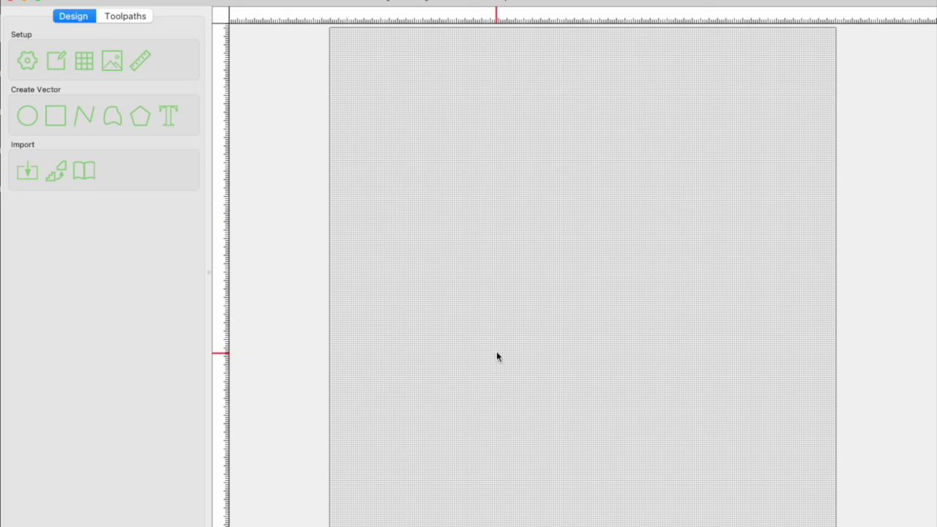
Open Job Setup to review the 30 × 30 in, 0.75 in thick hardwood stock.
click(28, 65)
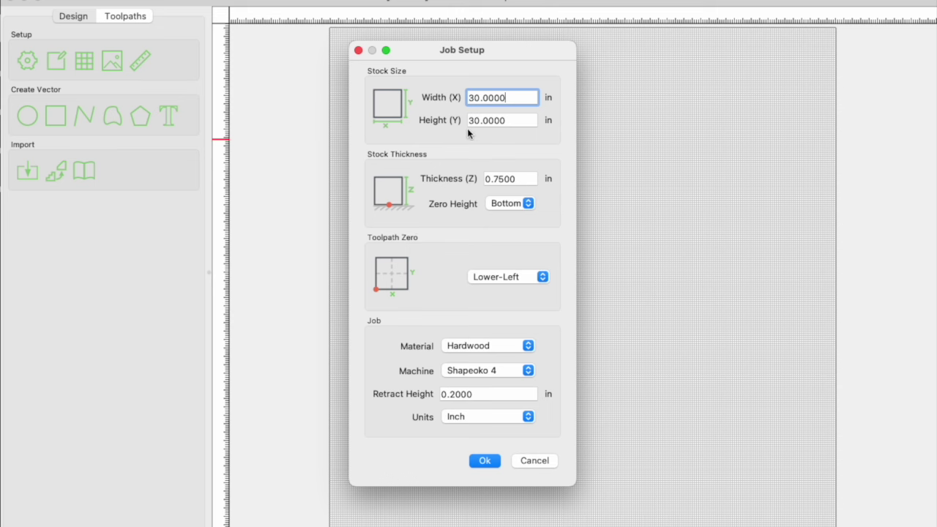
Keep the stock settings and draw a rectangle sized 24 × 24 in.
click(486, 461)
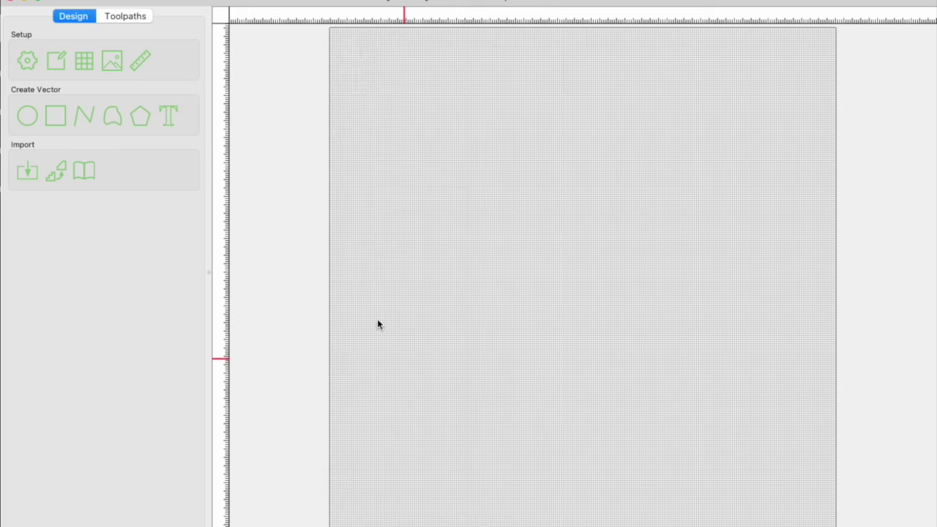
click(57, 116)
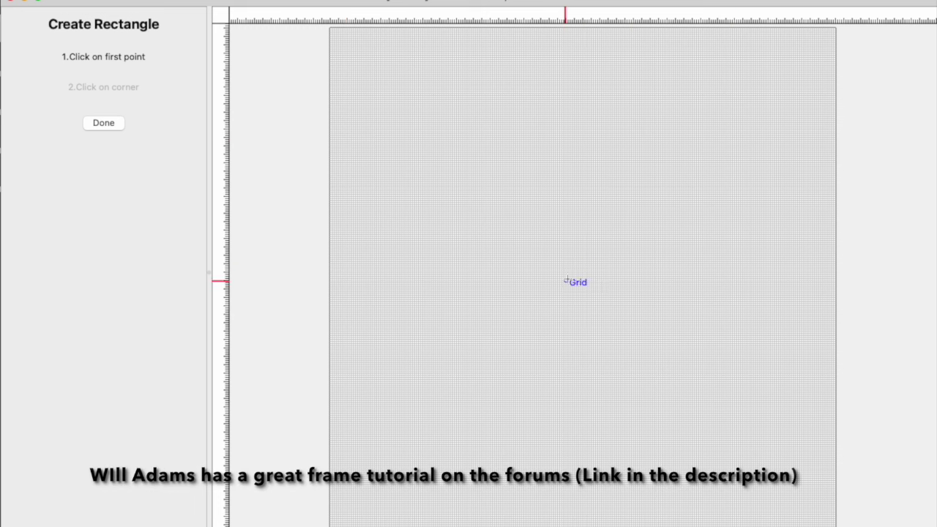
click(583, 264)
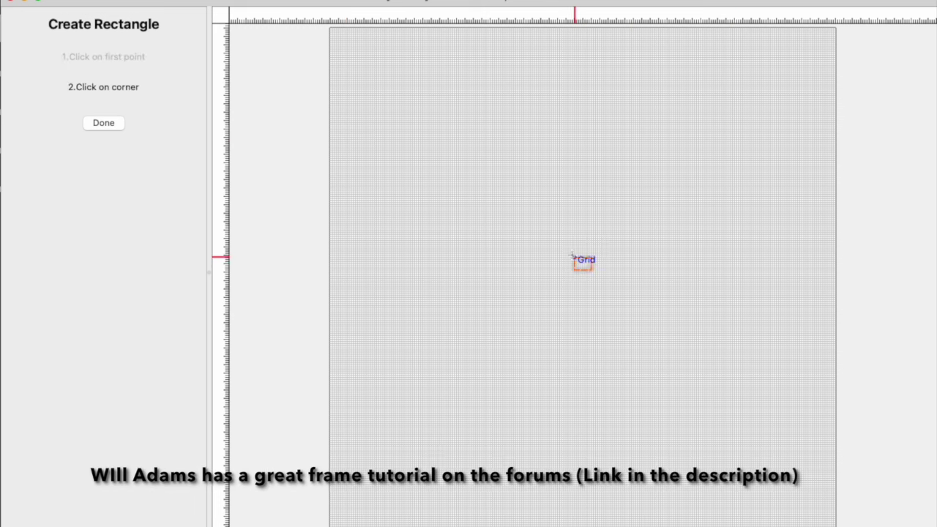
click(398, 76)
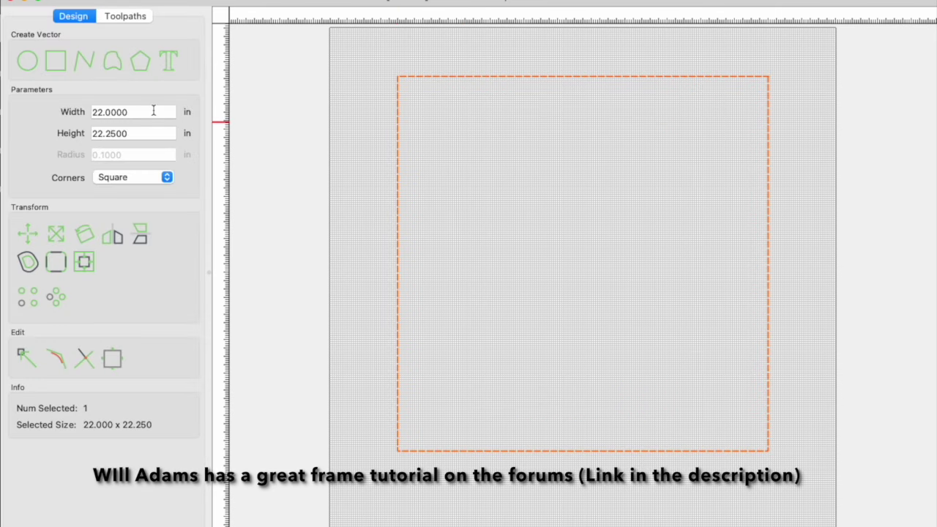
drag(153, 112, 66, 110)
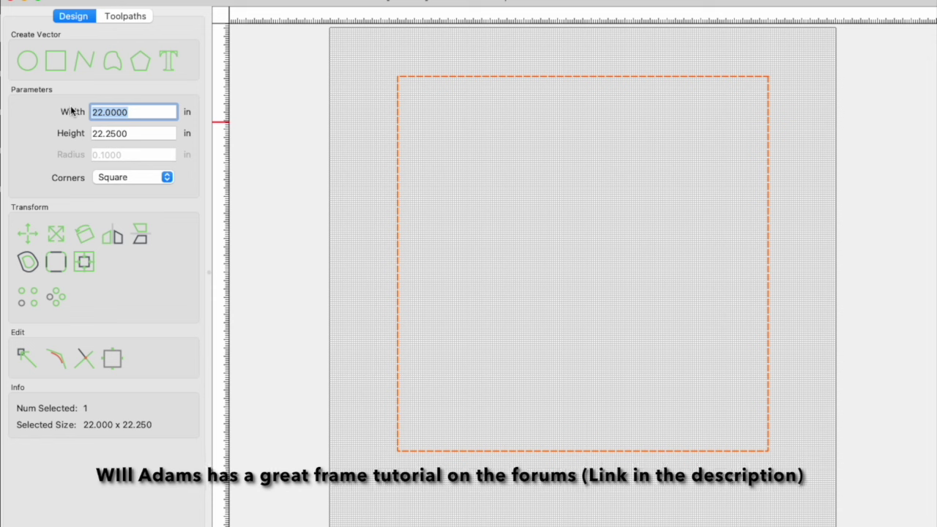
text(24)
key(Tab)
text(24)
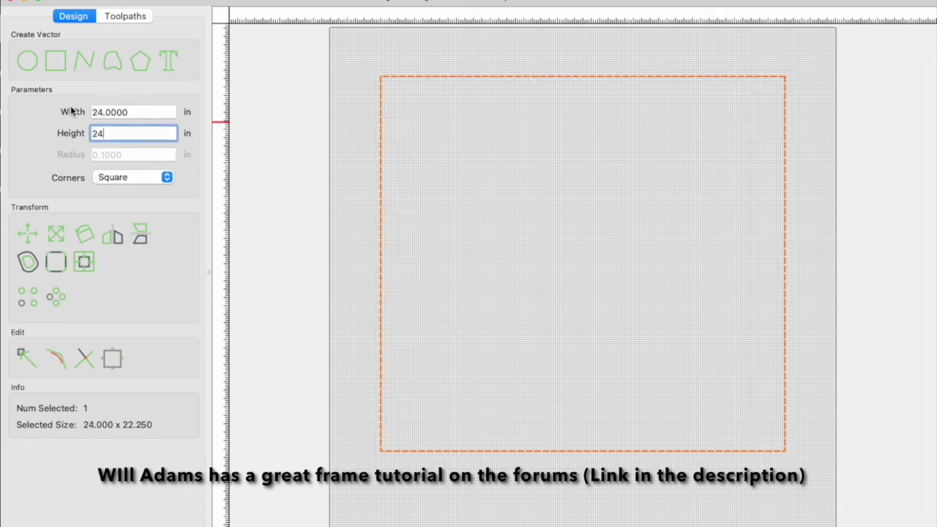
key(Return)
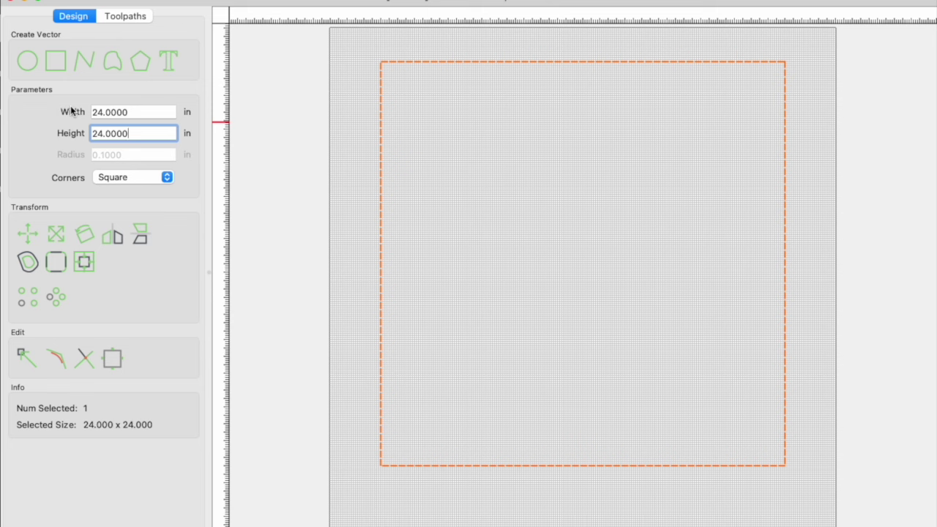
Drag the 24 in square into place on the stock.
click(613, 465)
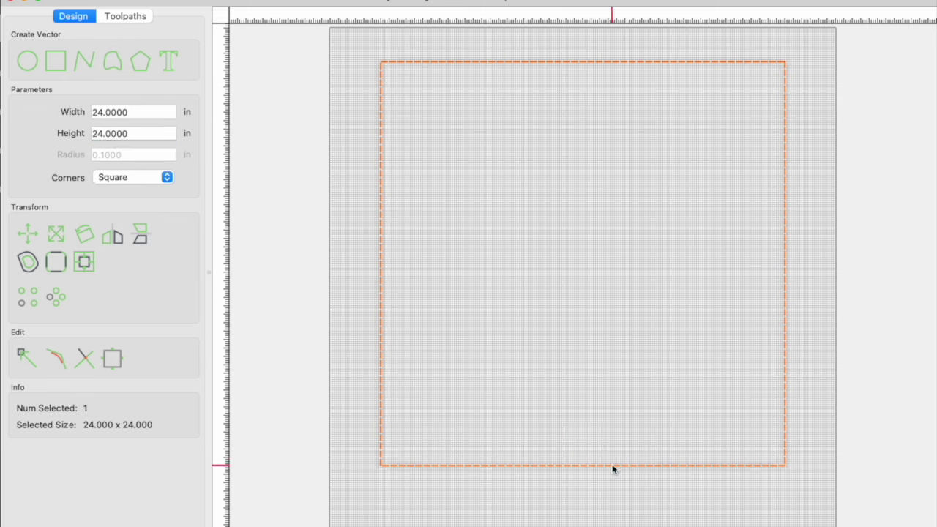
mouse_move(614, 469)
mouse_down()
mouse_move(613, 490)
mouse_move(619, 466)
mouse_move(628, 477)
mouse_move(615, 478)
mouse_up()
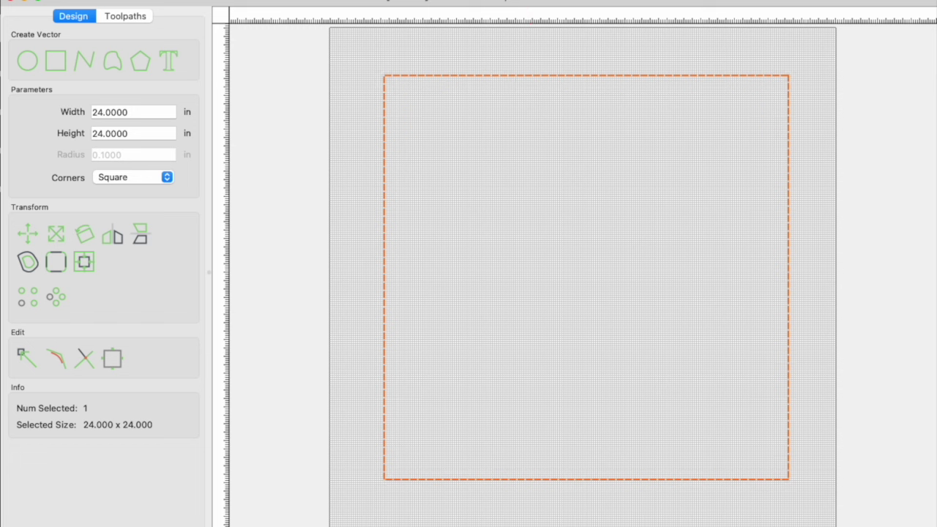
click(189, 1)
Add a new layer named Acrylic in the layers list.
mouse_move(155, 0)
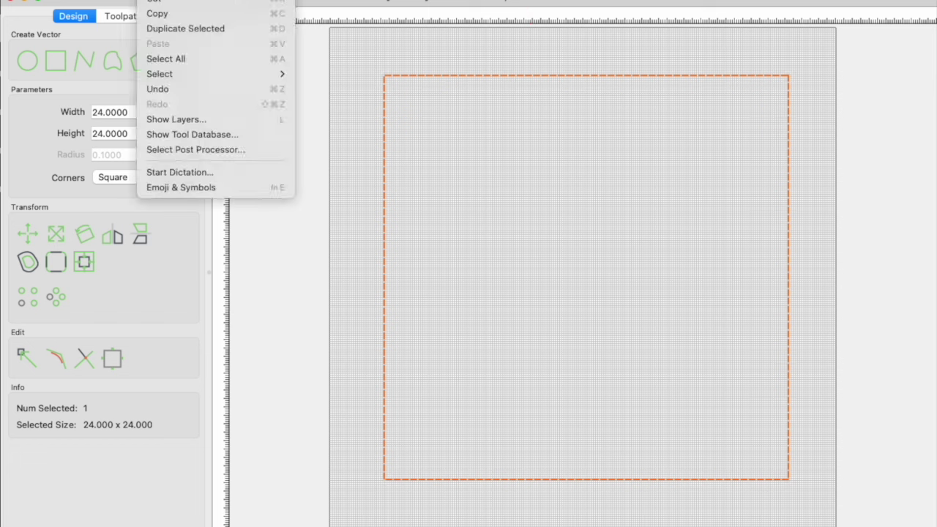
click(177, 117)
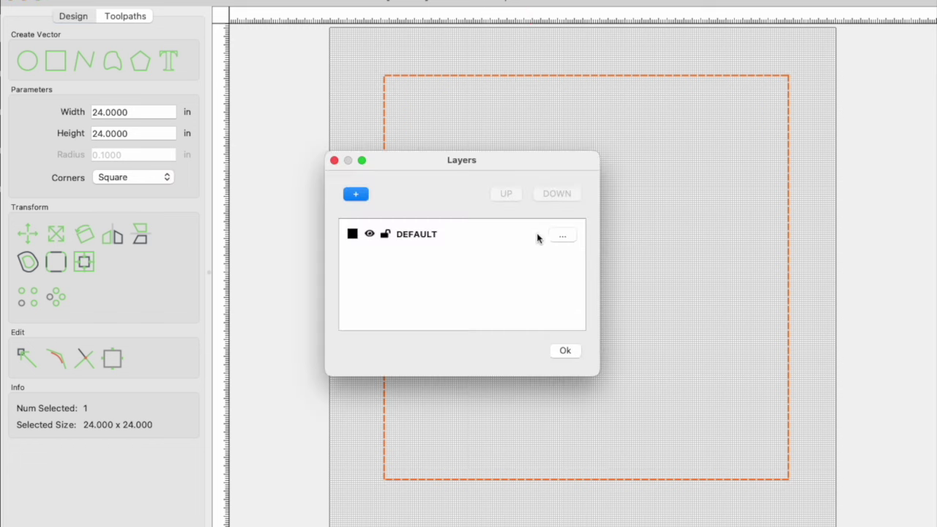
click(355, 194)
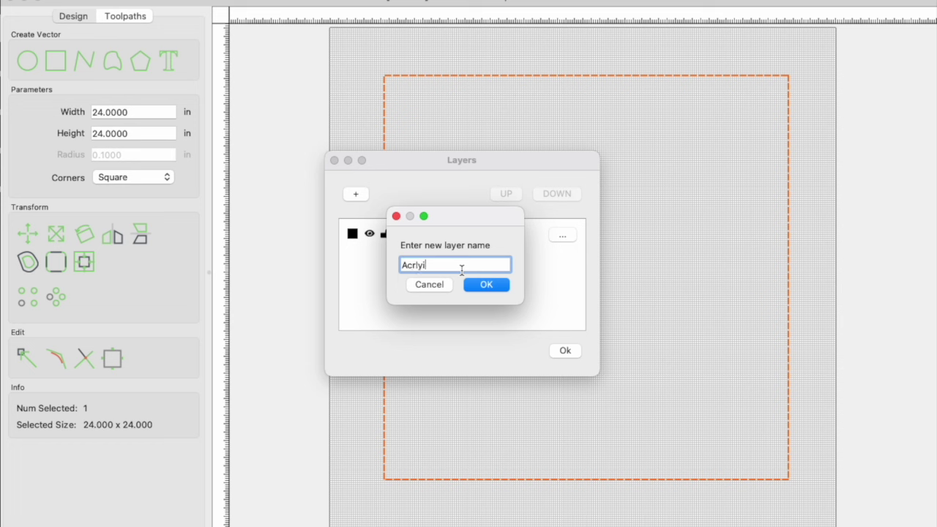
text(Acr)
key(BackSpace)
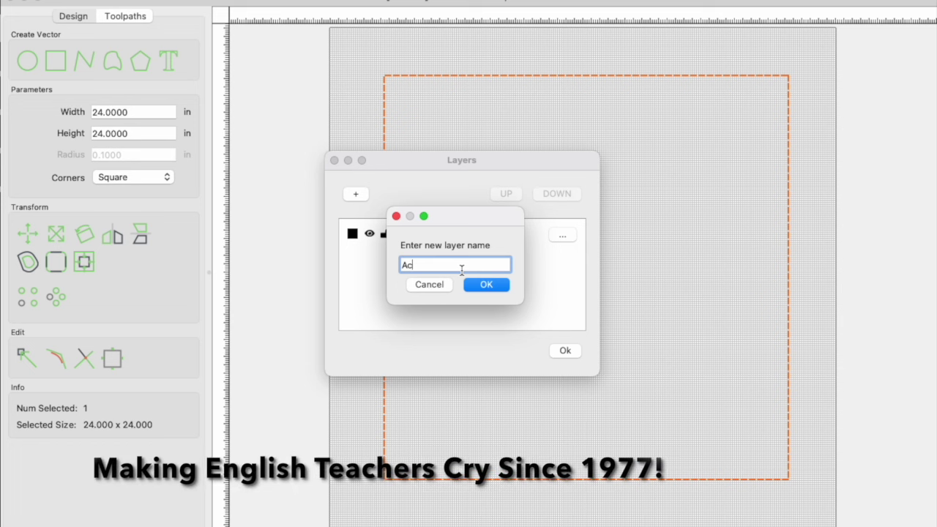
text(rylic)
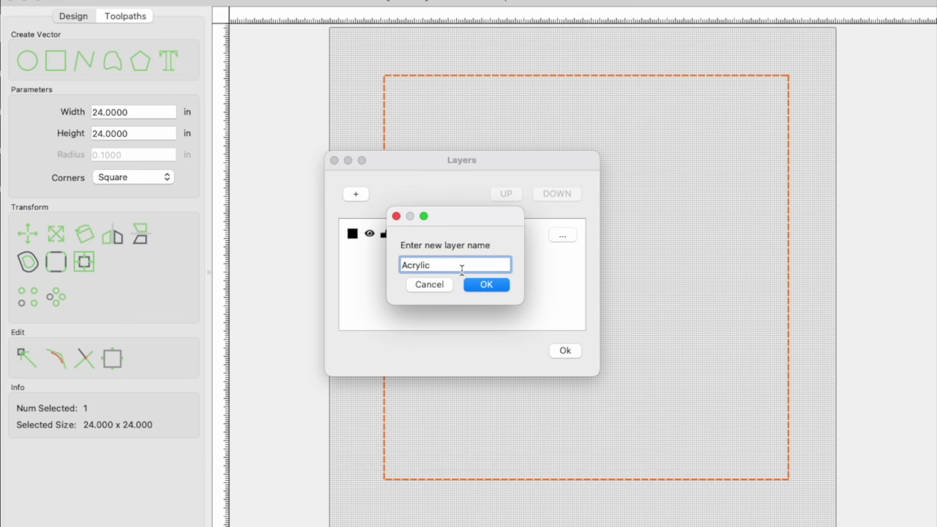
key(Return)
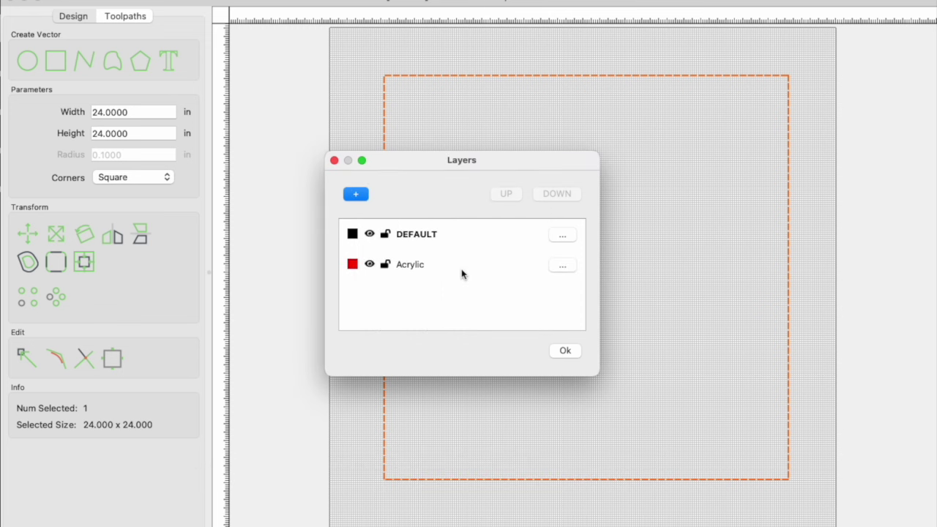
Move the 24 in square onto the Acrylic layer.
click(570, 268)
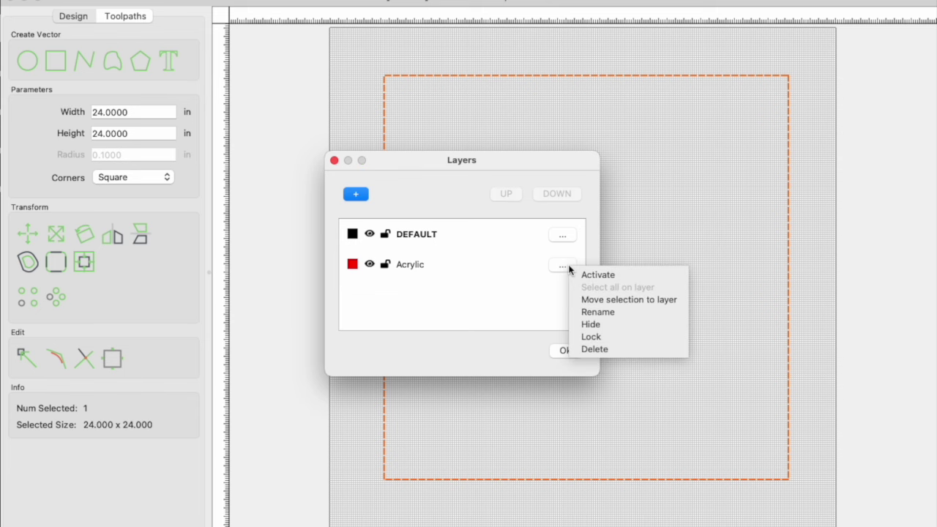
click(588, 299)
click(567, 351)
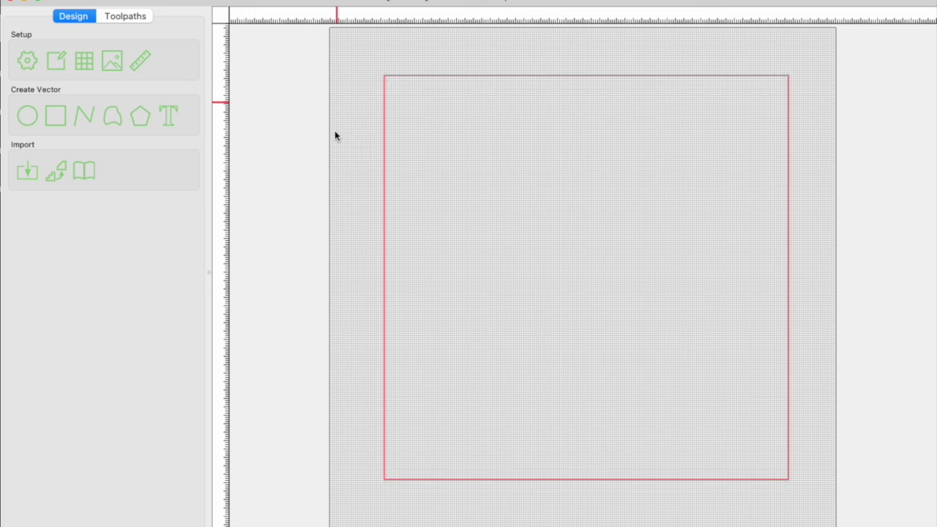
click(512, 79)
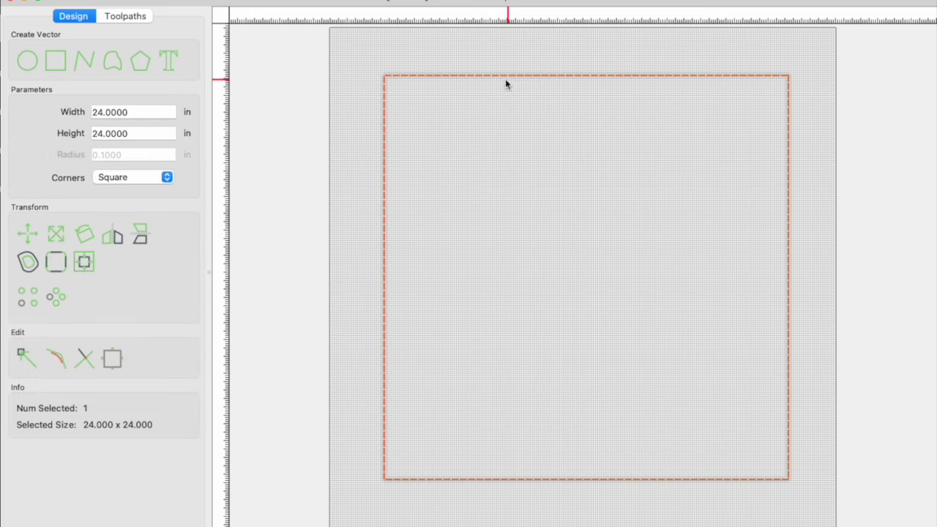
Centre the 24 in square on the stock.
click(84, 262)
click(63, 85)
click(572, 222)
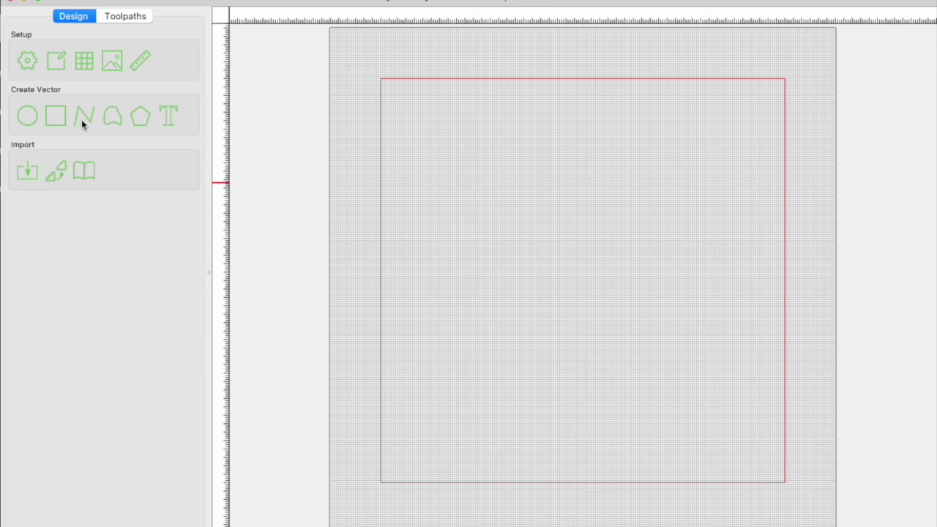
Draw a second rectangle sized 28 × 28 in.
click(60, 117)
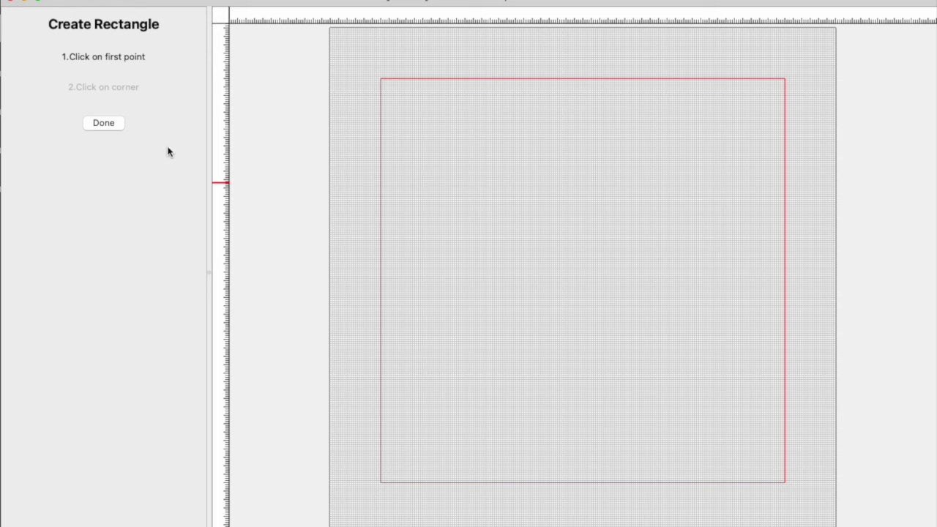
click(601, 309)
click(464, 182)
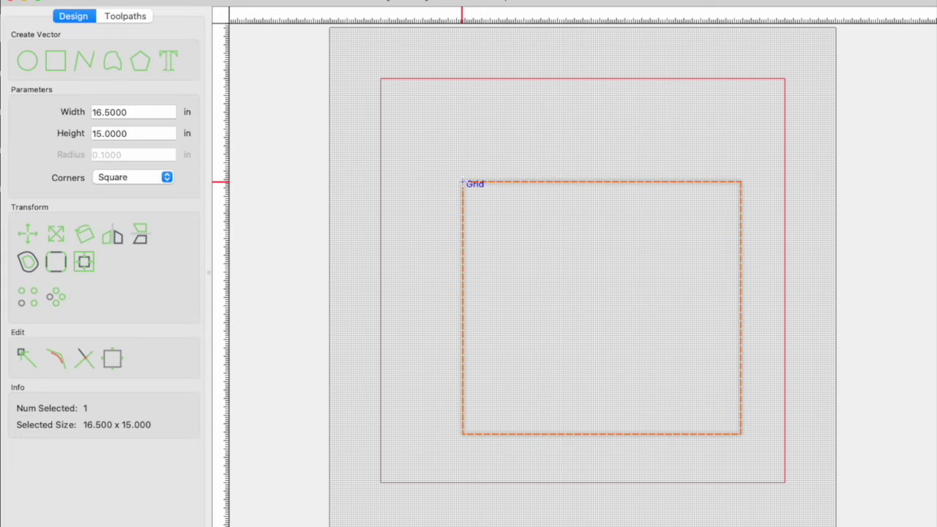
click(139, 112)
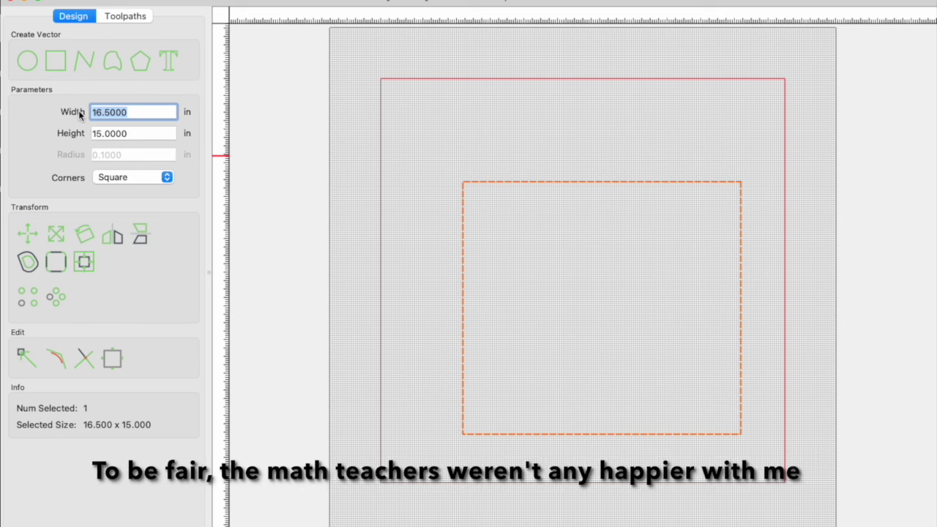
text(28)
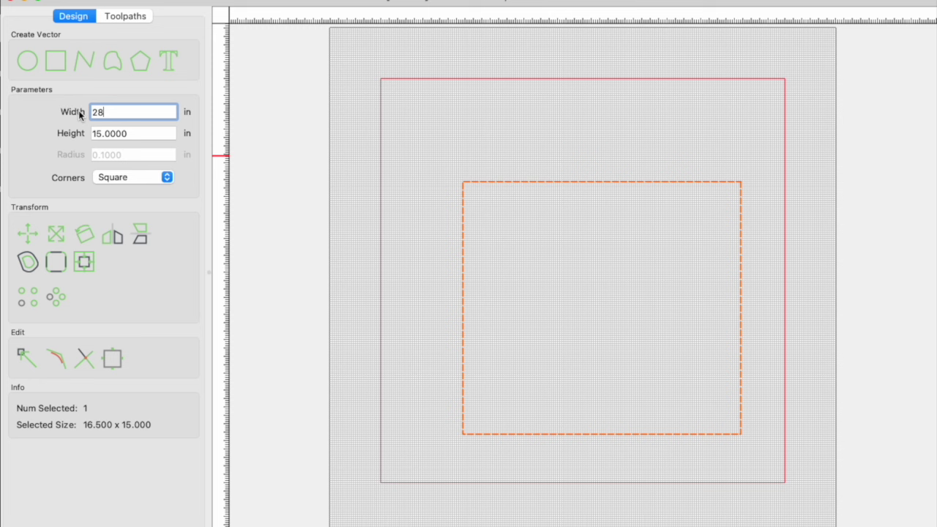
key(Tab)
text(2)
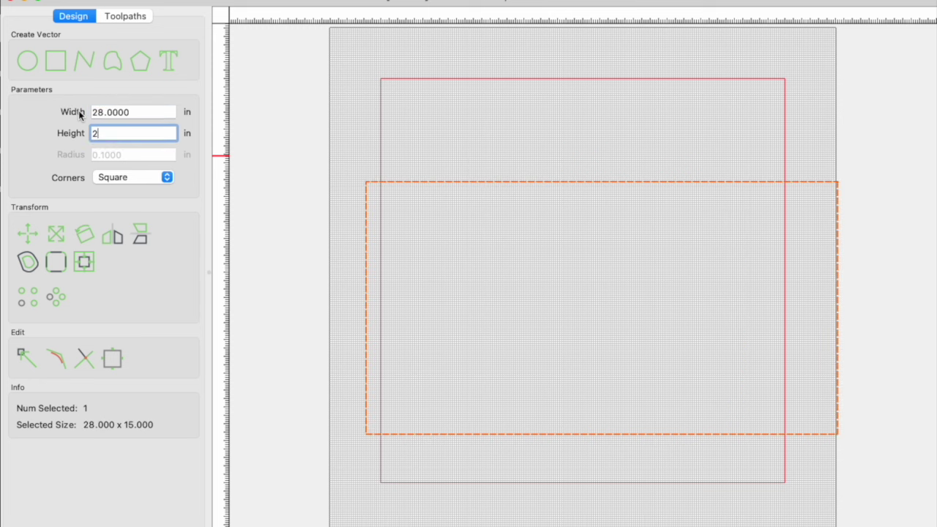
text(8)
key(Return)
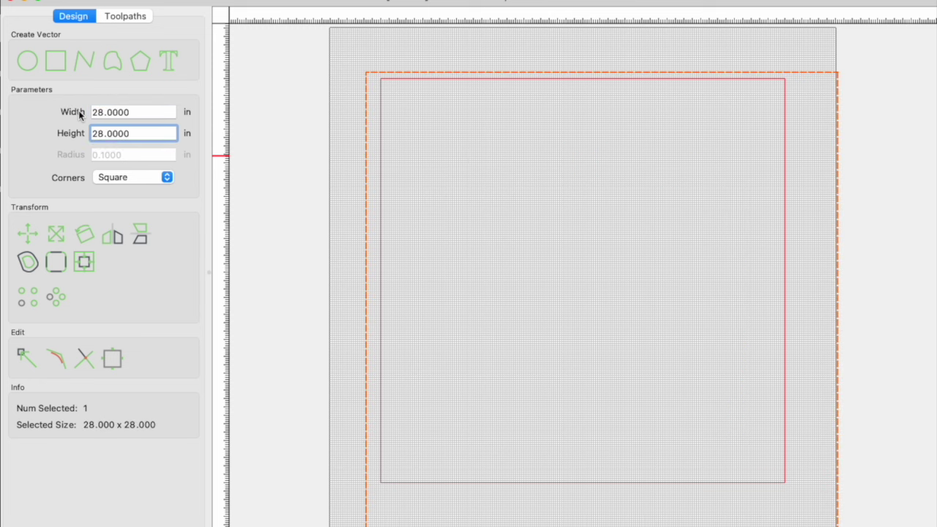
Align the centres of the 28 in and 24 in squares.
shift+click(507, 483)
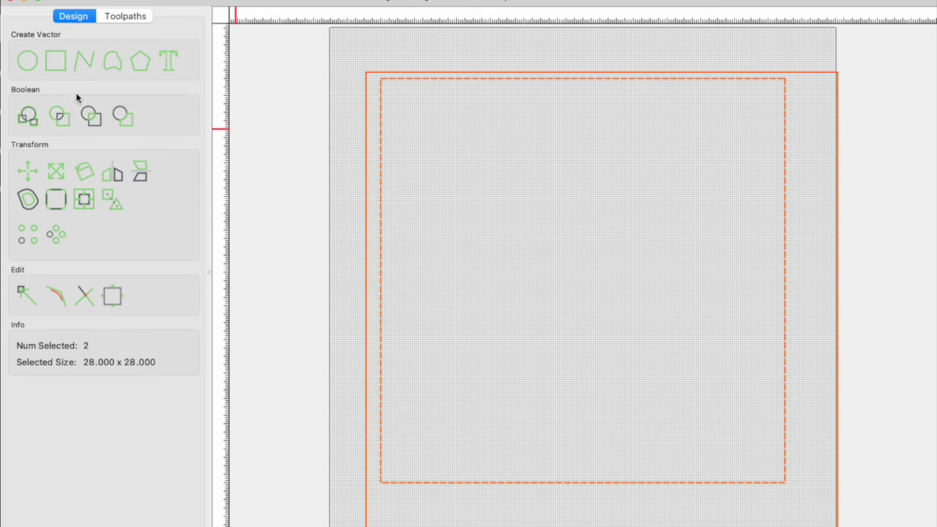
click(85, 202)
click(59, 76)
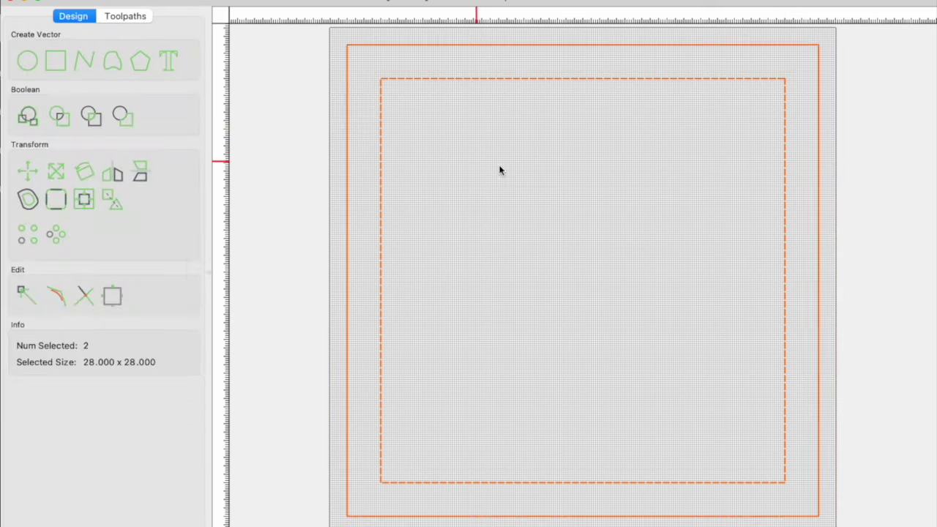
click(546, 174)
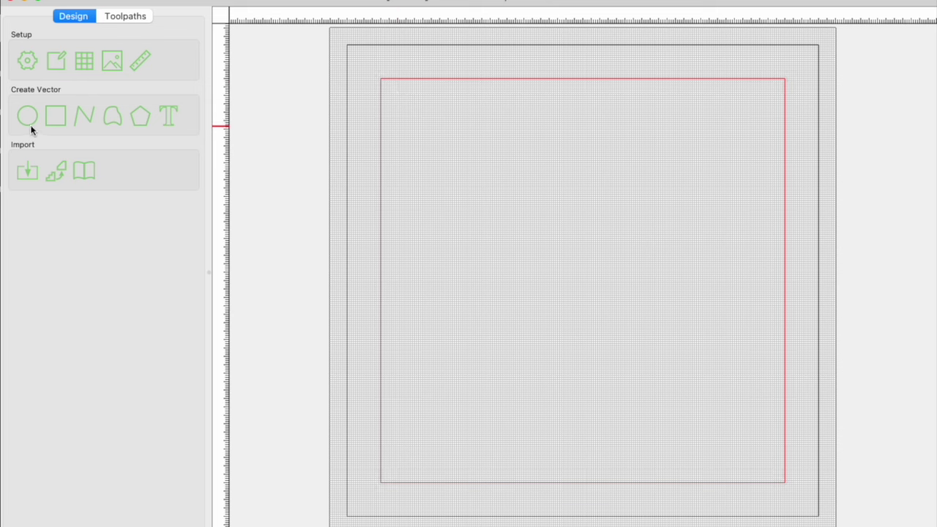
click(56, 121)
Draw a rectangle sized 23 × 23 in.
click(591, 280)
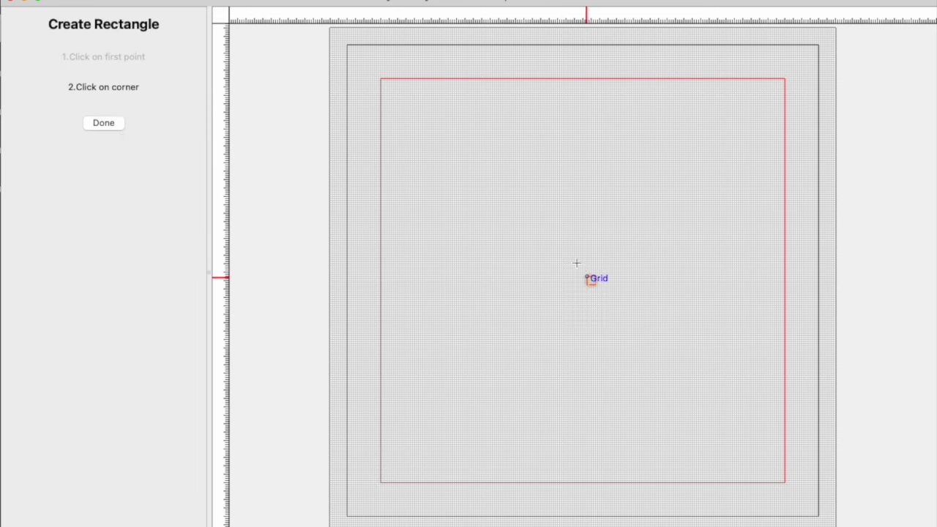
click(432, 104)
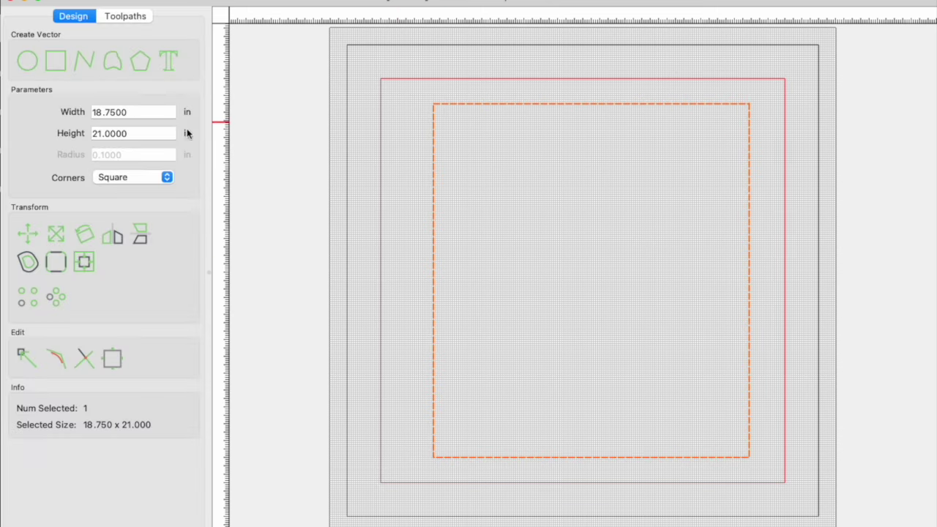
click(139, 132)
text(23)
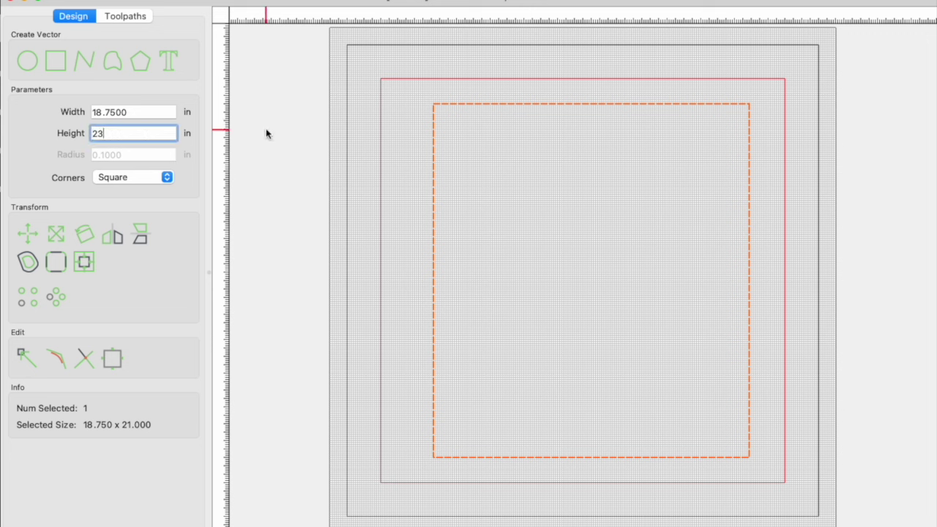
click(151, 113)
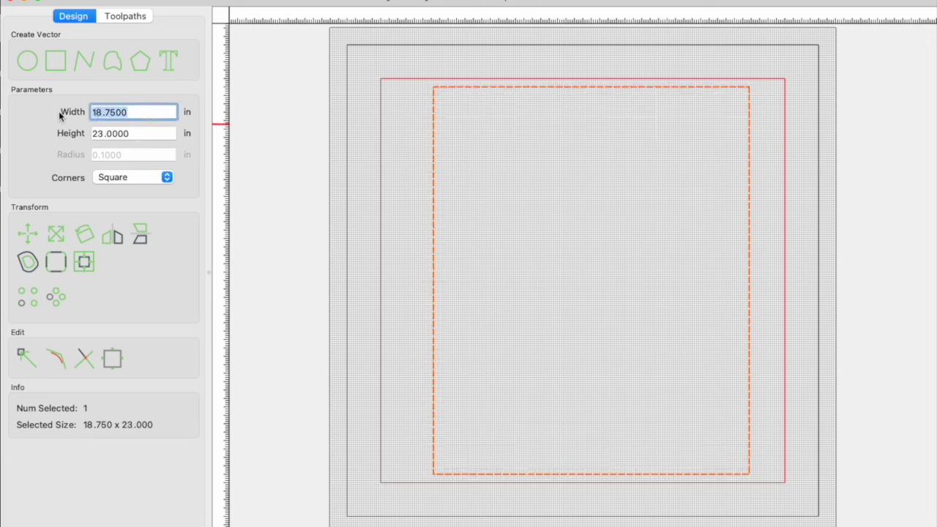
text(23)
key(Return)
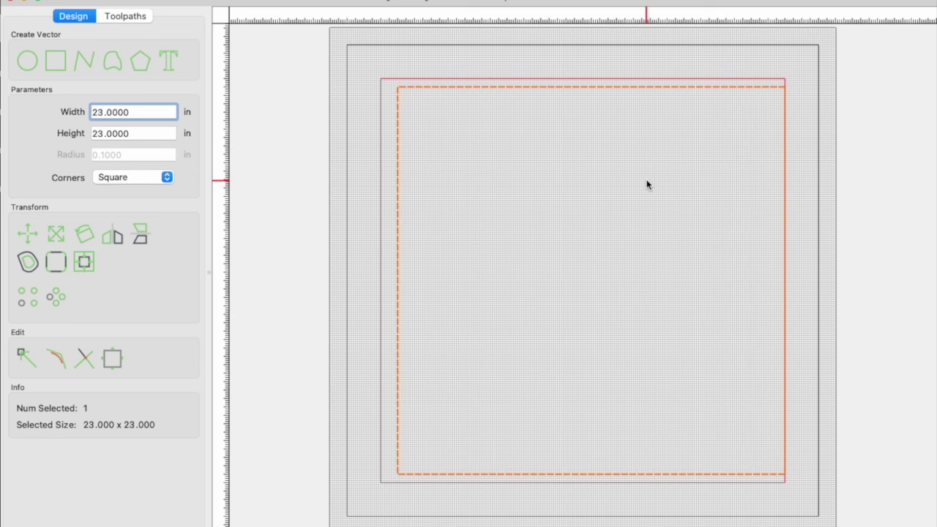
Centre the 23 in square inside the 24 in square.
shift+click(382, 139)
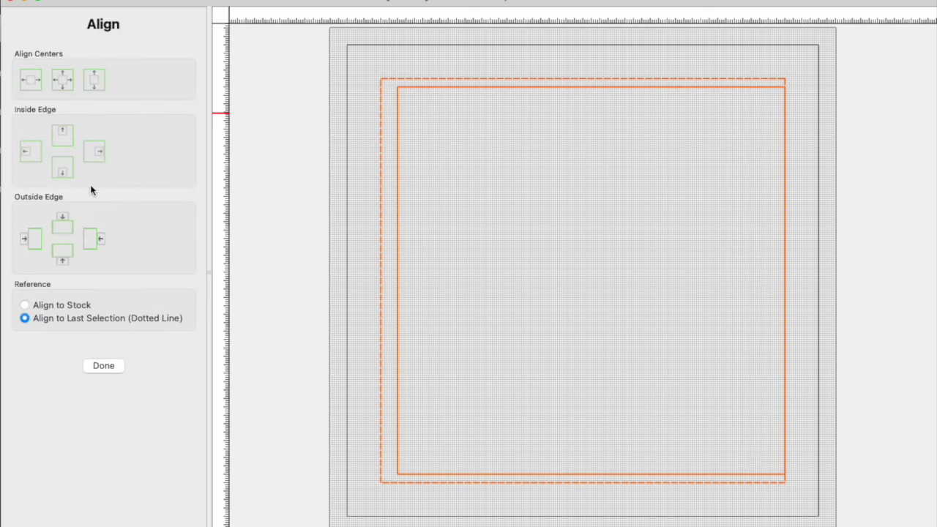
click(63, 84)
click(698, 258)
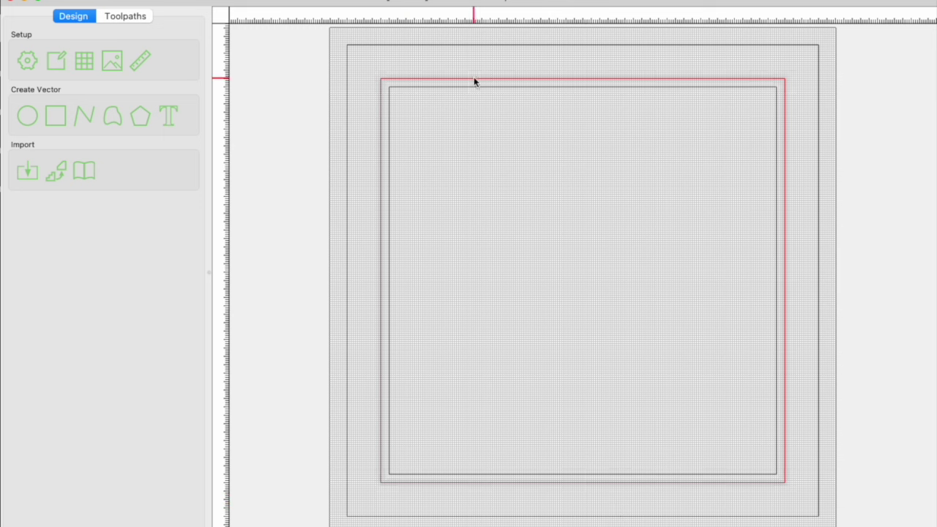
click(398, 80)
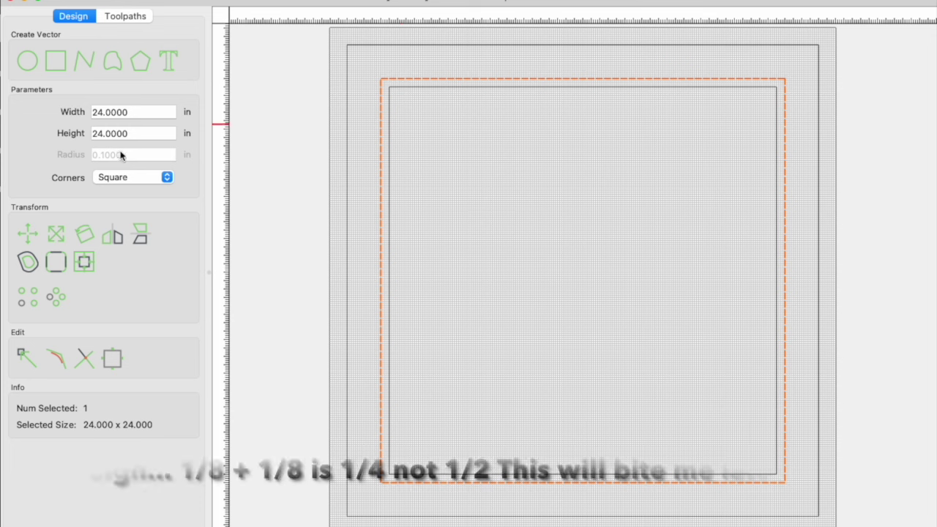
Draw a rectangle sized 24.5 × 24.5 in.
click(56, 60)
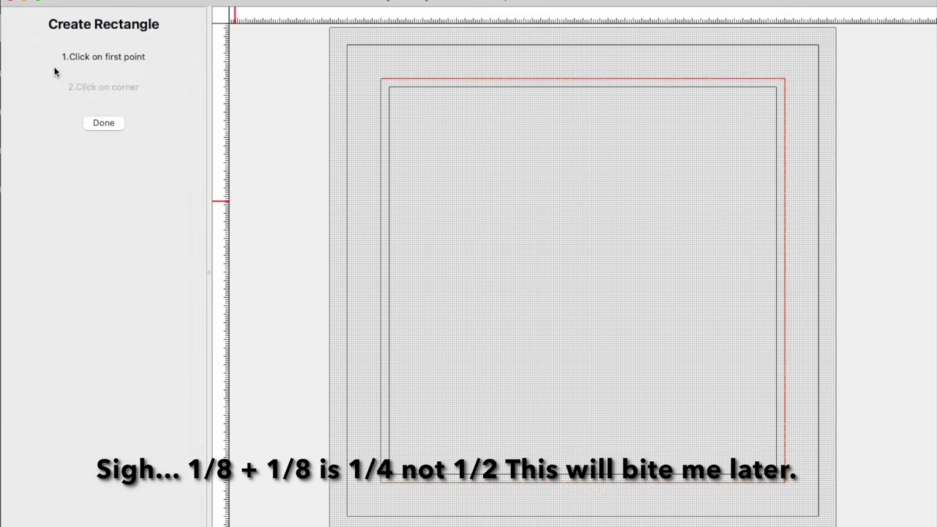
click(583, 291)
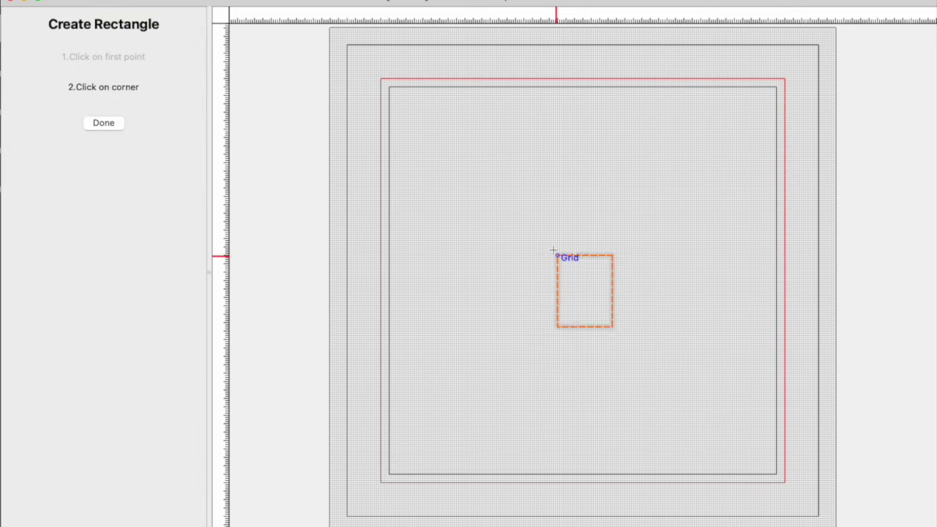
click(481, 172)
drag(141, 112, 72, 113)
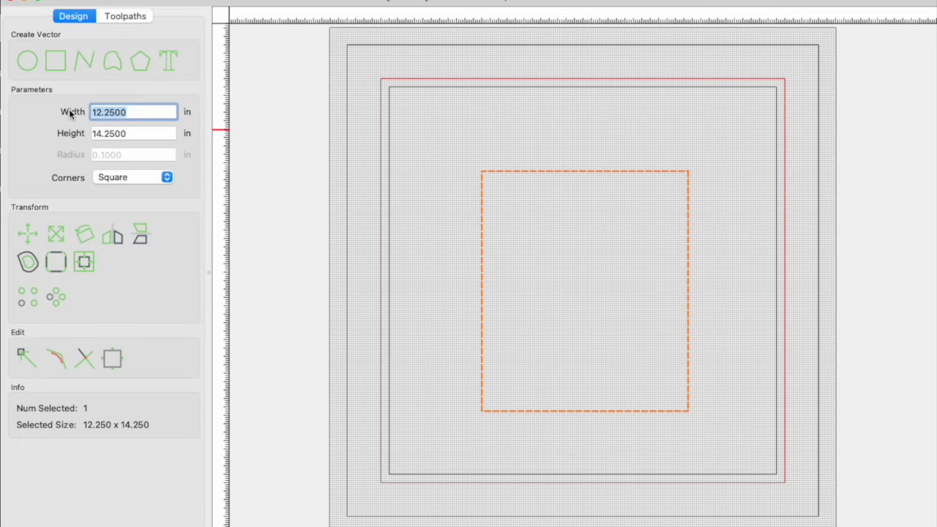
text(24.5)
key(Tab)
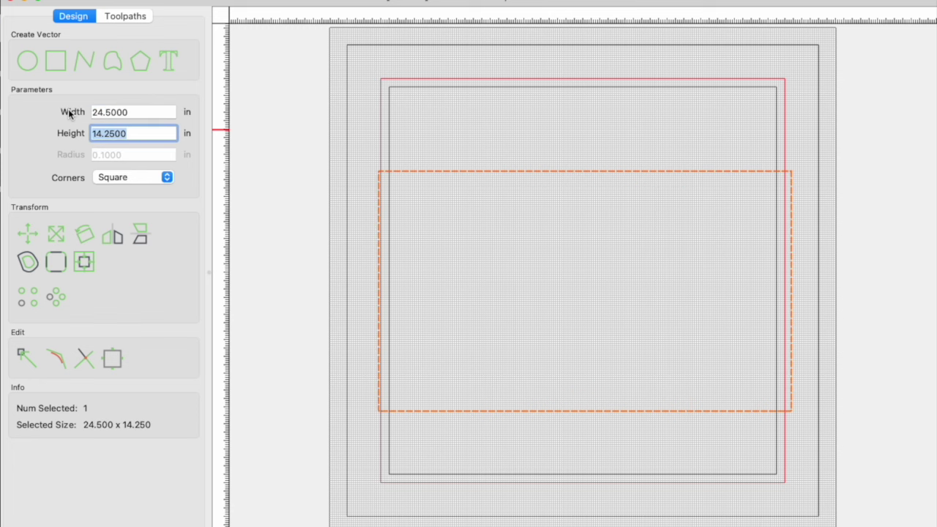
text(24.5)
key(Return)
Centre the 24.5 in square around the inner rectangle.
scroll(312, 343, up, 2)
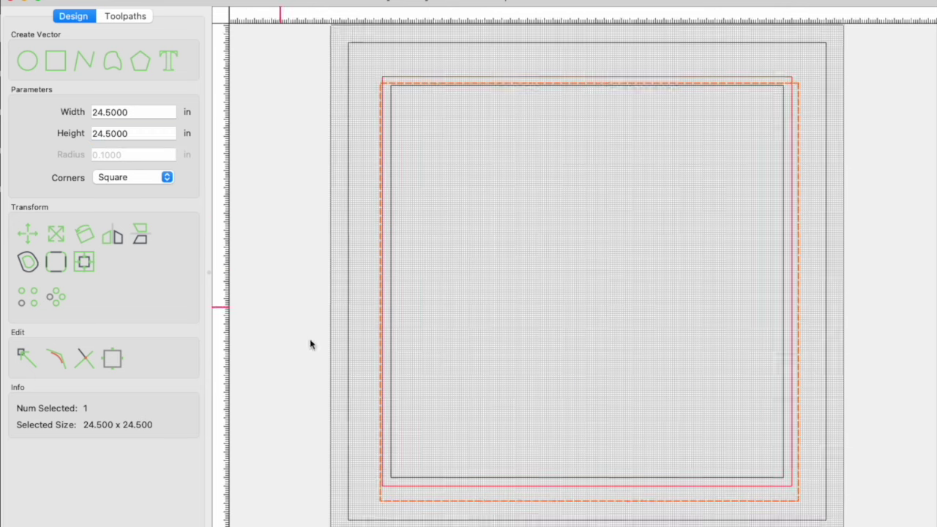
shift+click(396, 378)
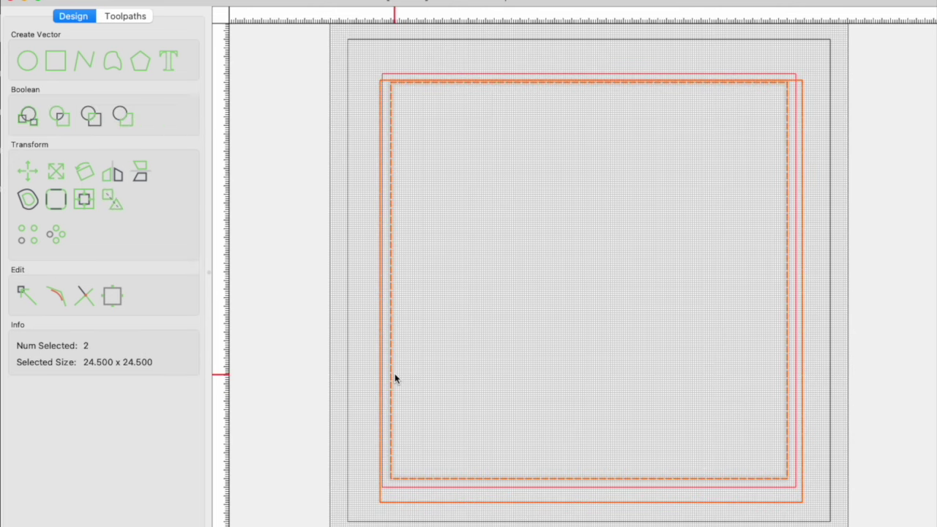
click(82, 202)
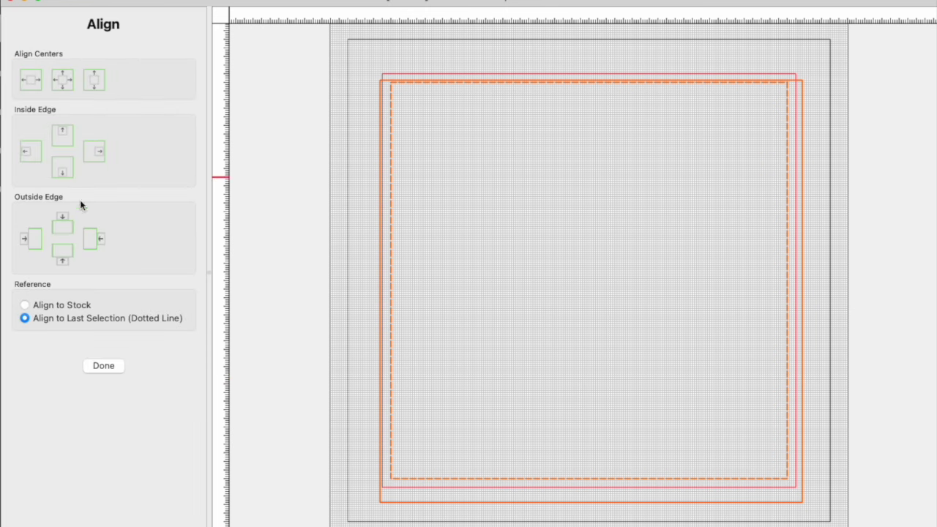
click(63, 80)
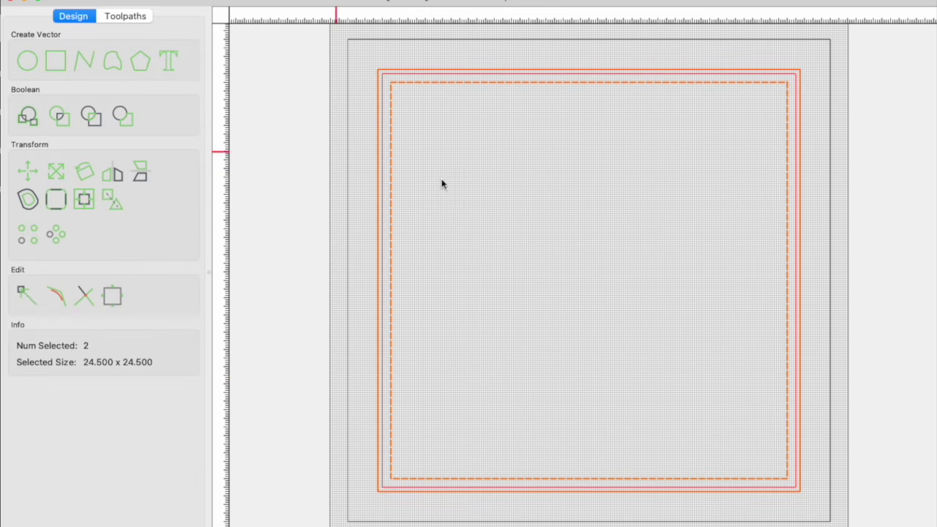
click(619, 247)
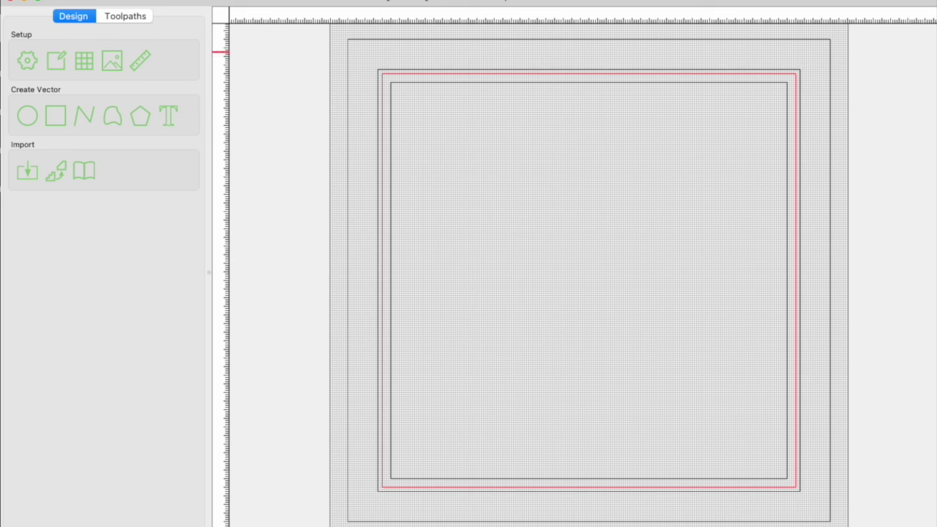
Disable Snap to Grid and trace a closed polyline trapezoid for the left frame piece.
click(242, 0)
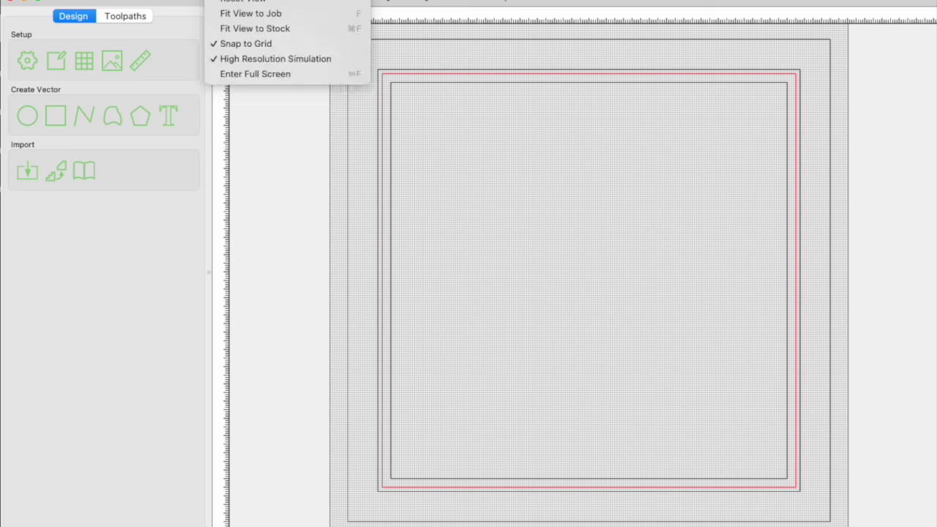
click(245, 48)
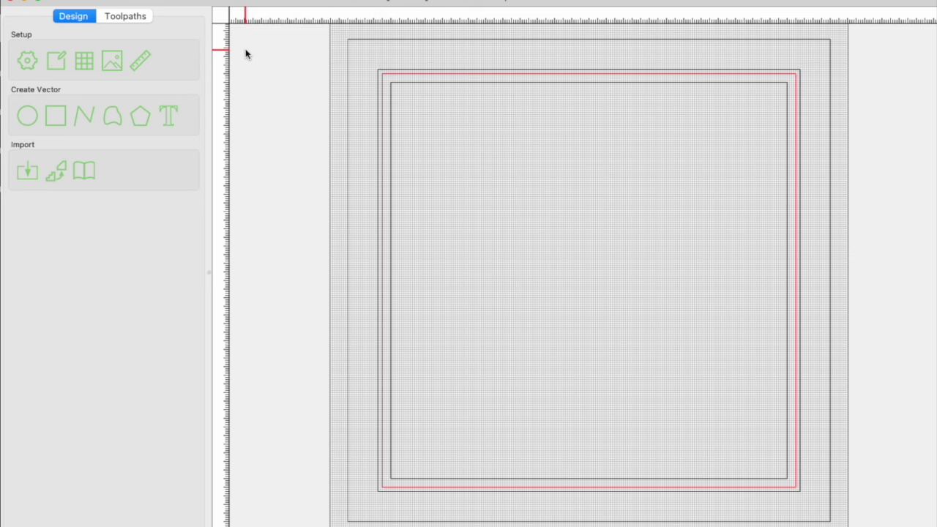
click(83, 118)
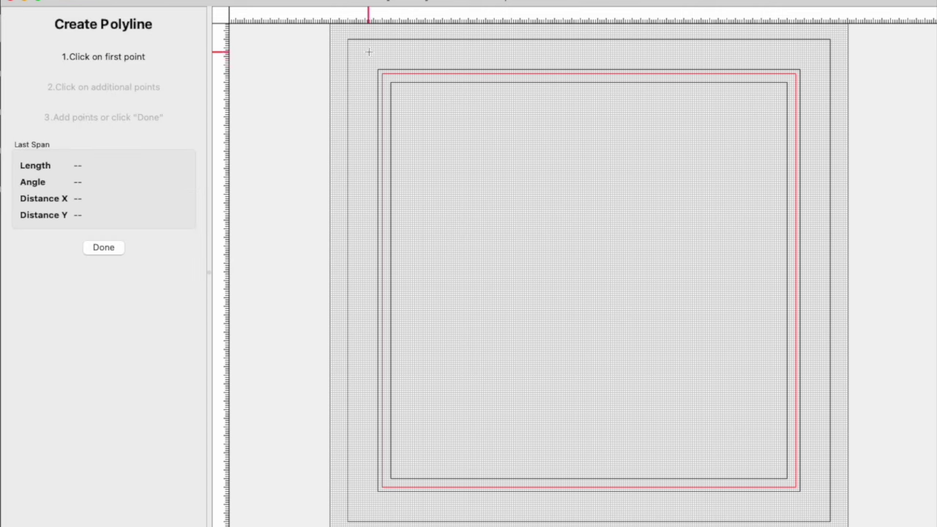
click(348, 39)
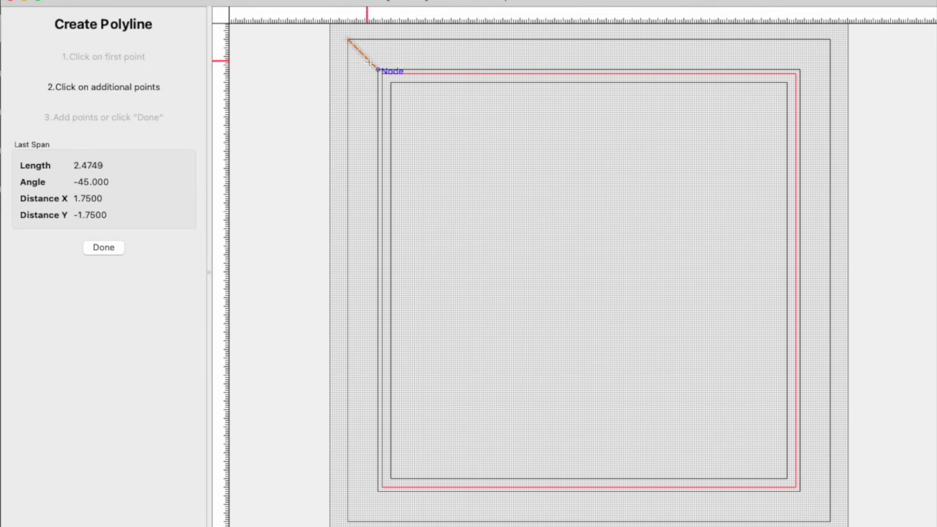
click(390, 82)
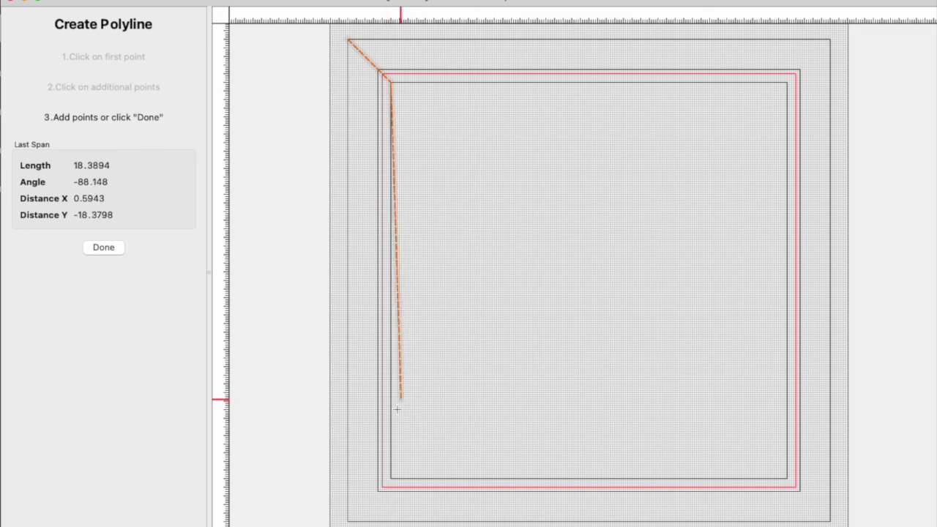
click(390, 479)
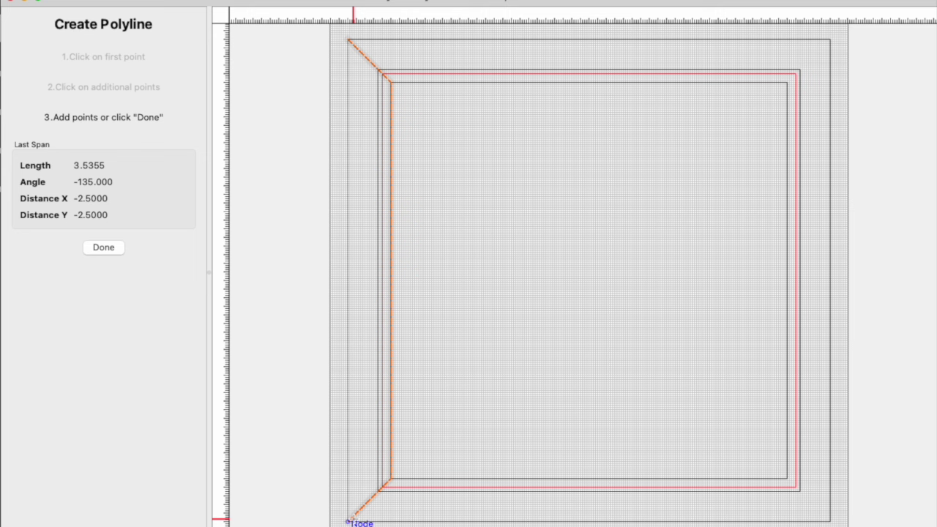
click(350, 516)
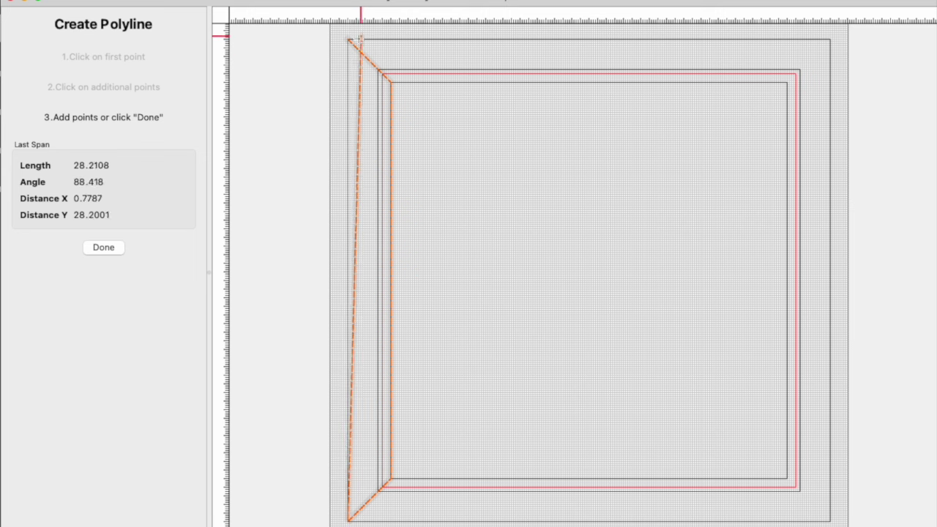
click(349, 42)
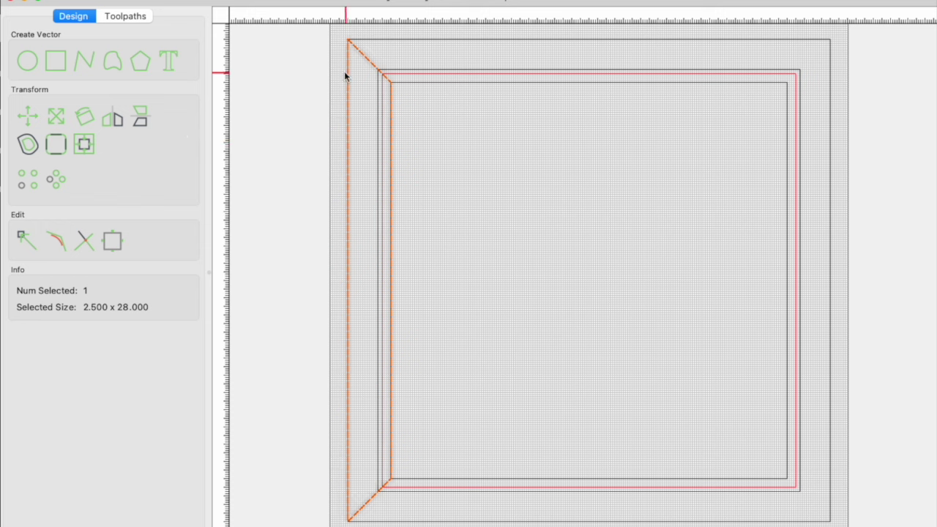
Draw a narrow rectangle and fit it into the inner top-left corner.
click(56, 62)
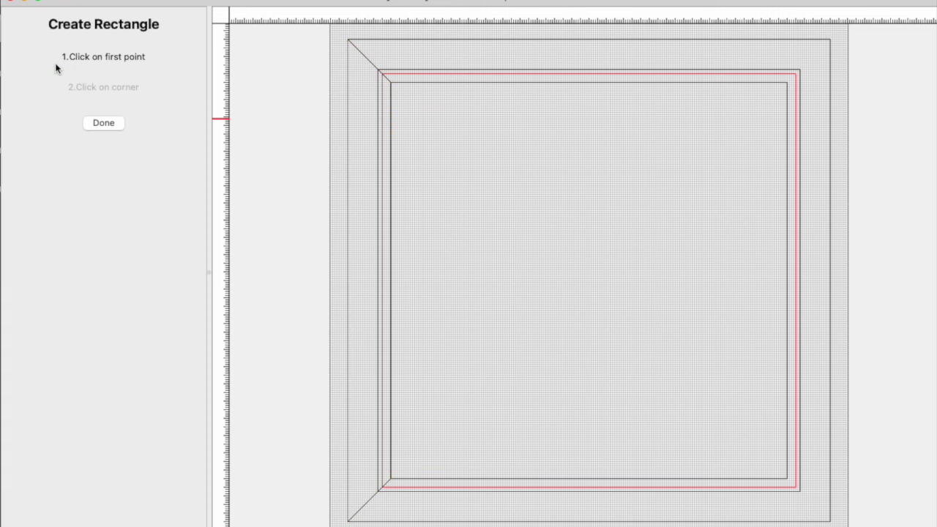
click(379, 70)
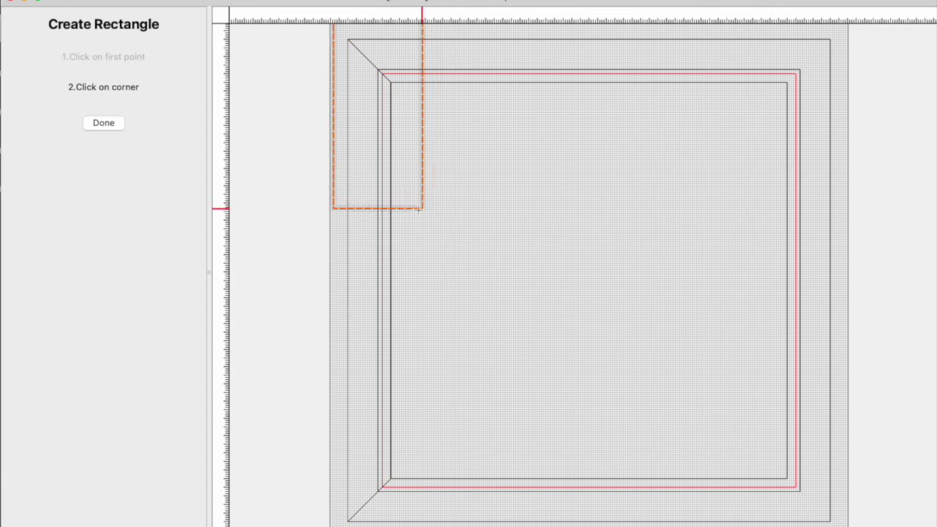
click(388, 222)
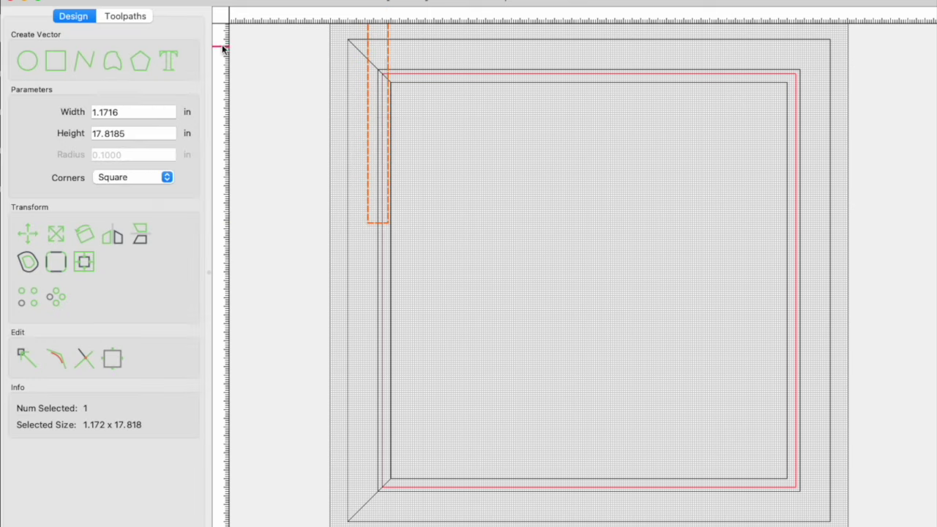
drag(370, 125, 418, 319)
drag(416, 102, 381, 70)
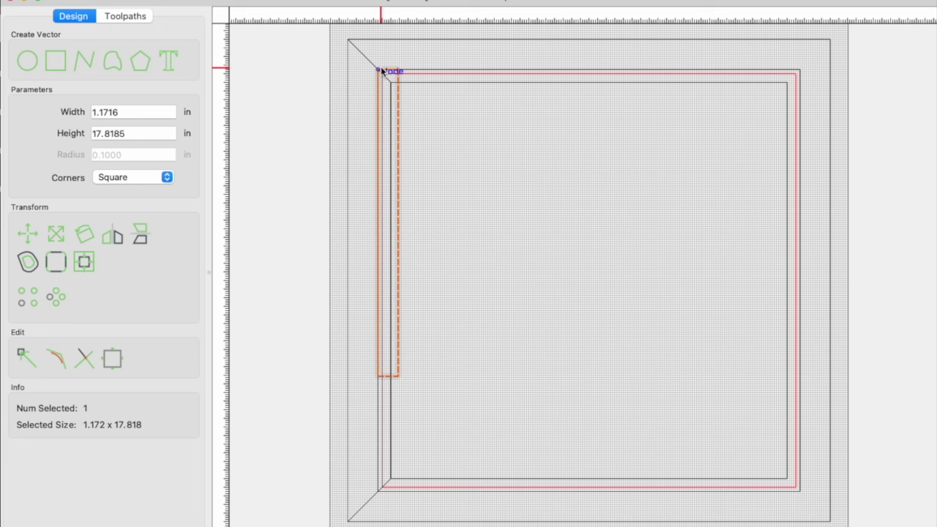
Scale the strip to about 0.985 × 24.992 in along the left edge, then select it with the trapezoid.
click(56, 235)
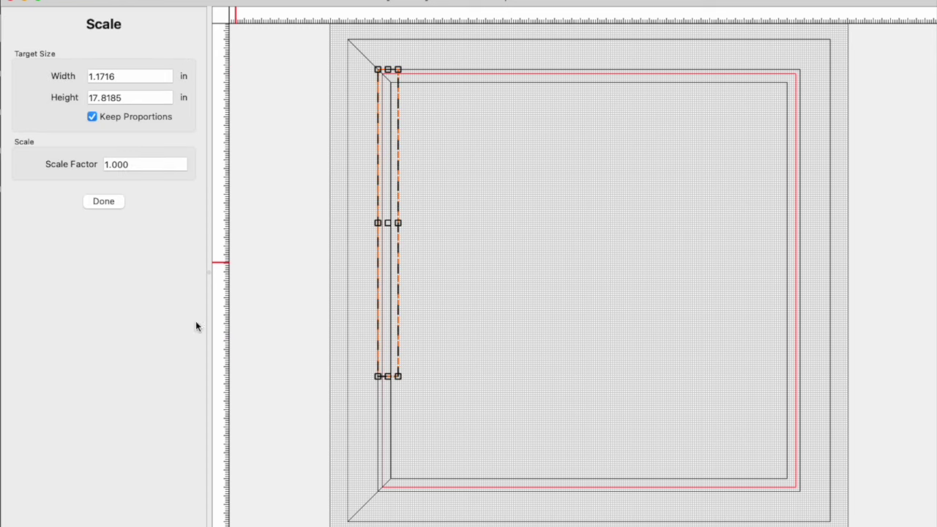
drag(385, 376, 385, 492)
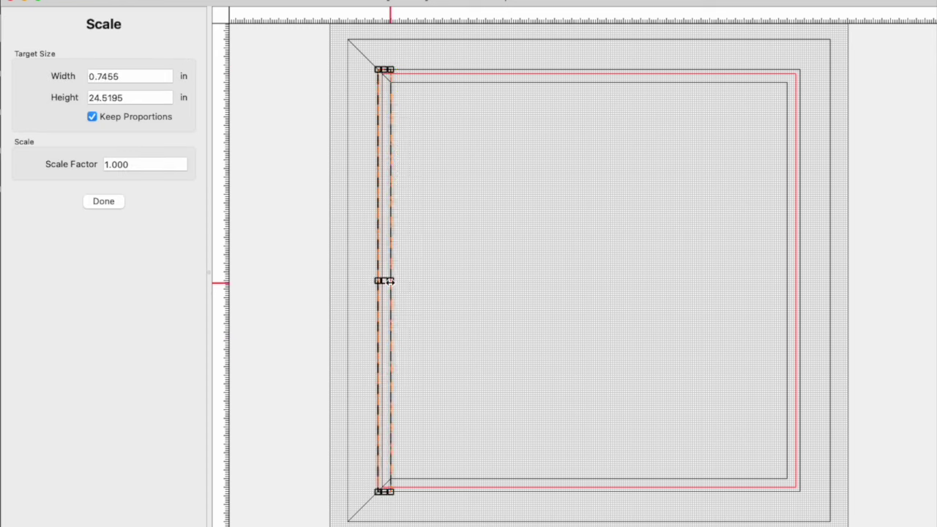
drag(390, 280, 394, 280)
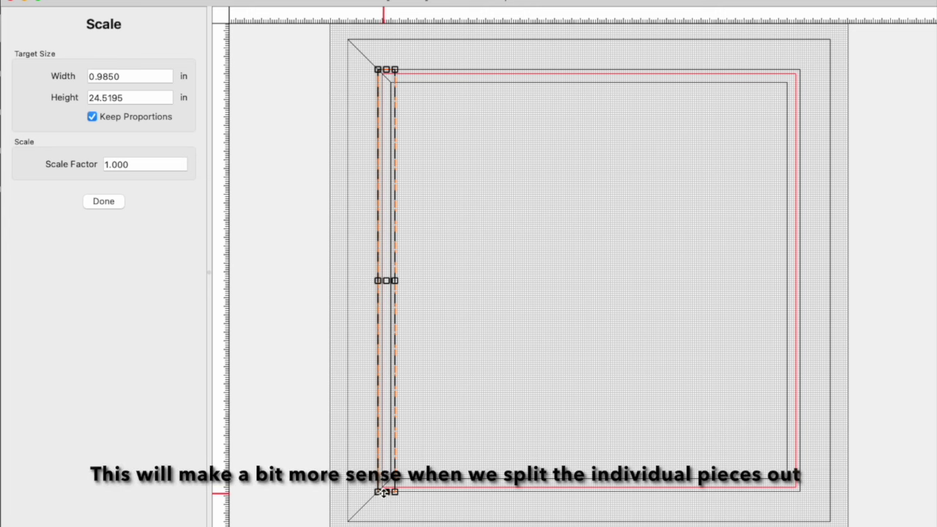
drag(382, 492, 382, 496)
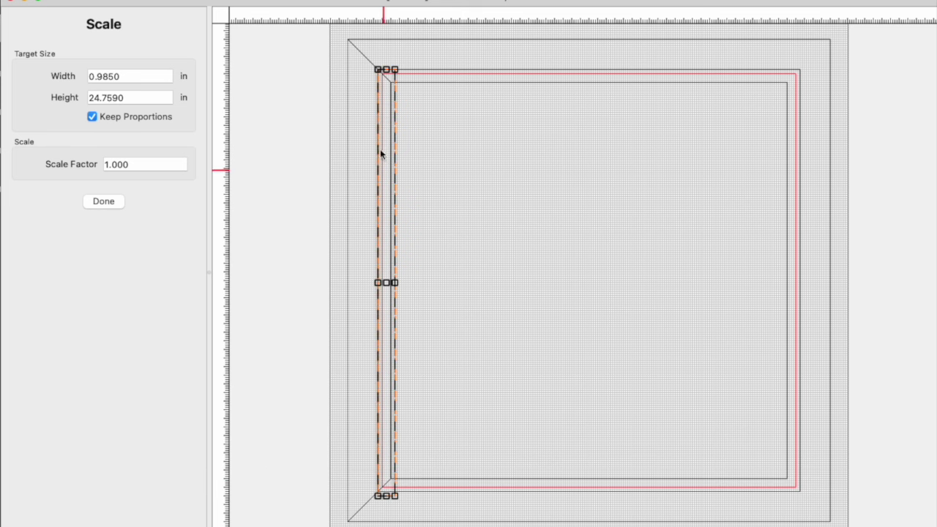
drag(387, 70, 388, 65)
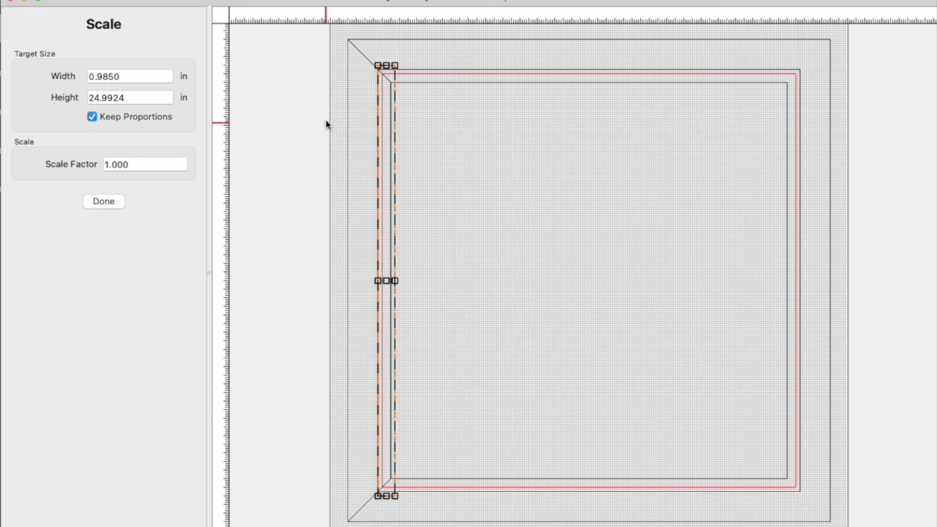
click(103, 201)
shift+click(346, 117)
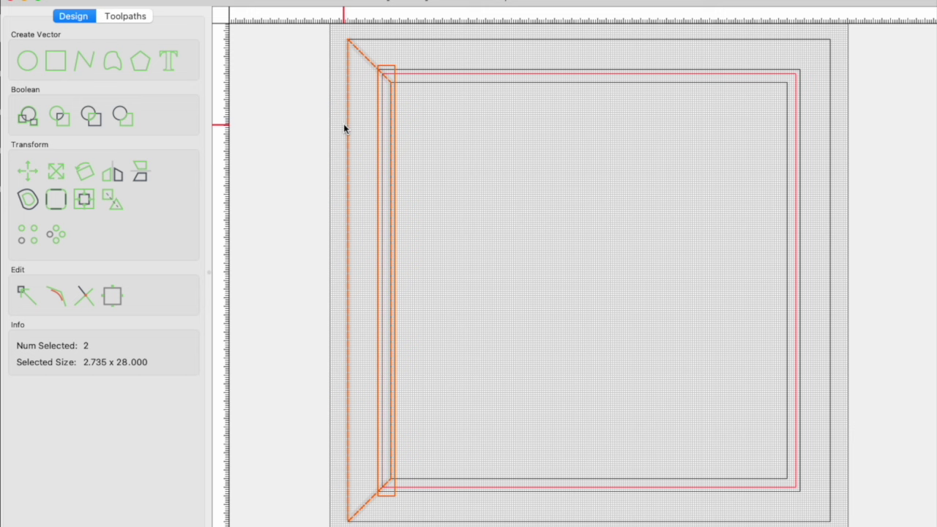
Drag the 2.735 × 28 in edge piece off the stock to its left.
drag(344, 129, 257, 130)
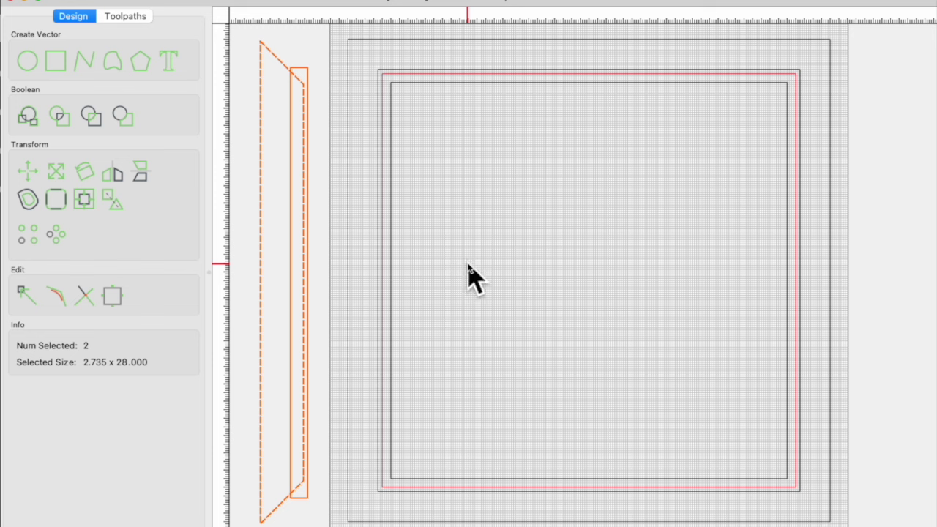
click(246, 109)
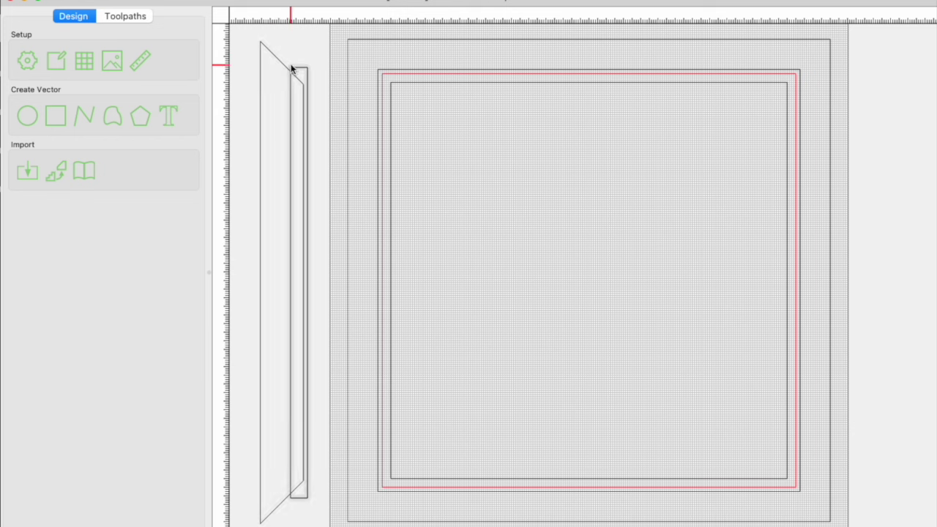
Draw a 0.5 × 0.5 in square inside the frame and zoom in on it.
click(46, 116)
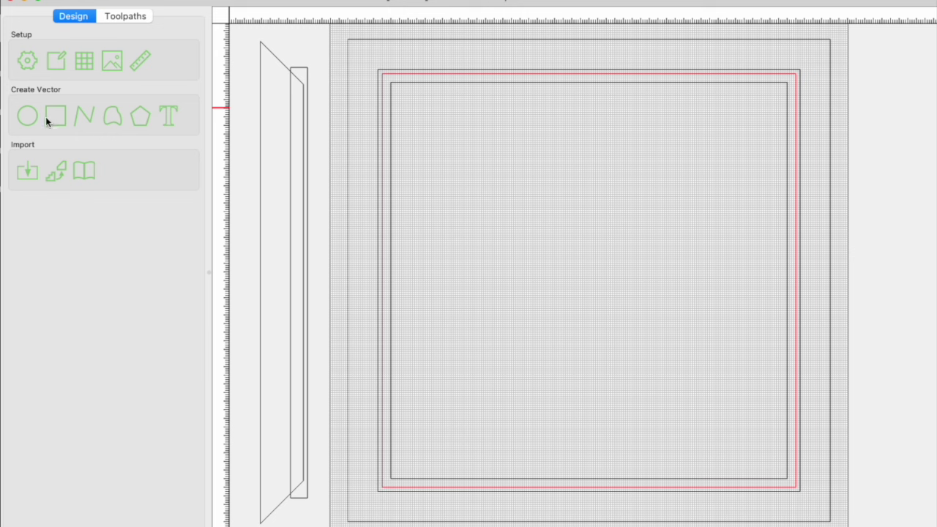
click(480, 240)
click(491, 249)
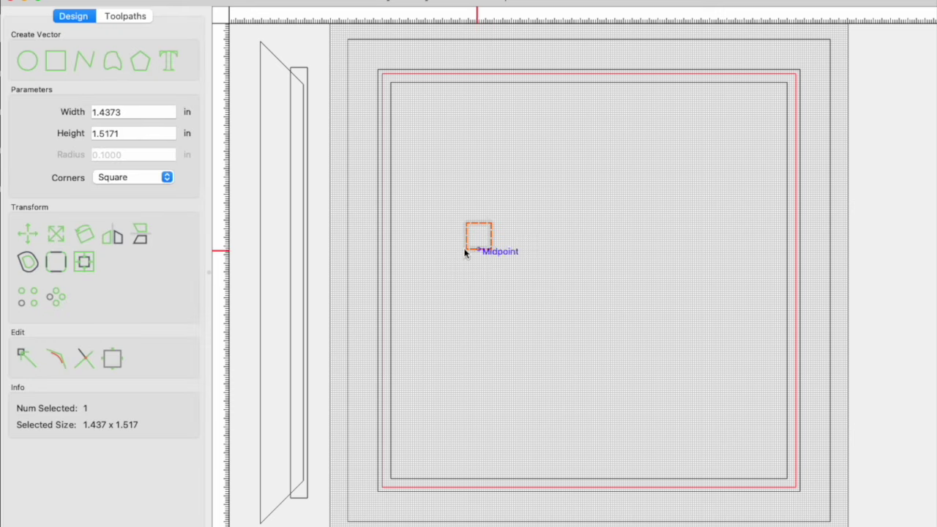
double_click(137, 112)
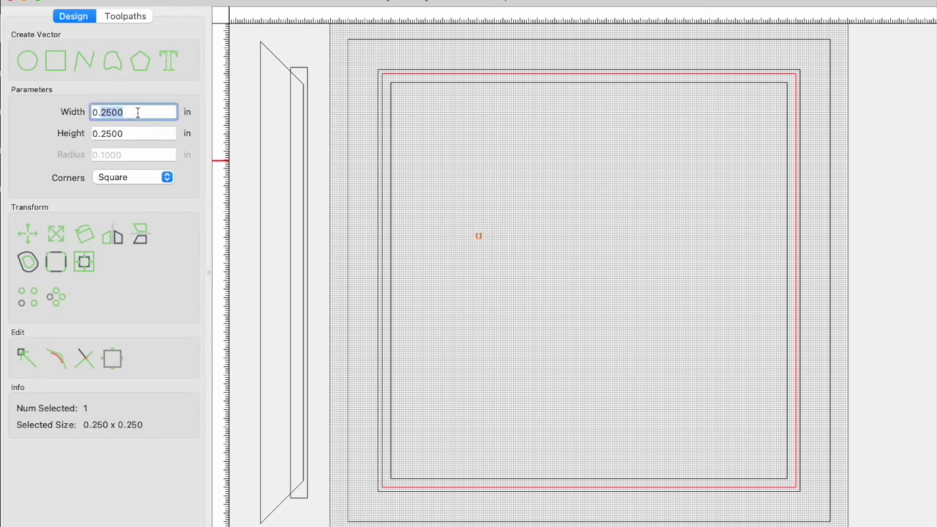
text(5)
key(Tab)
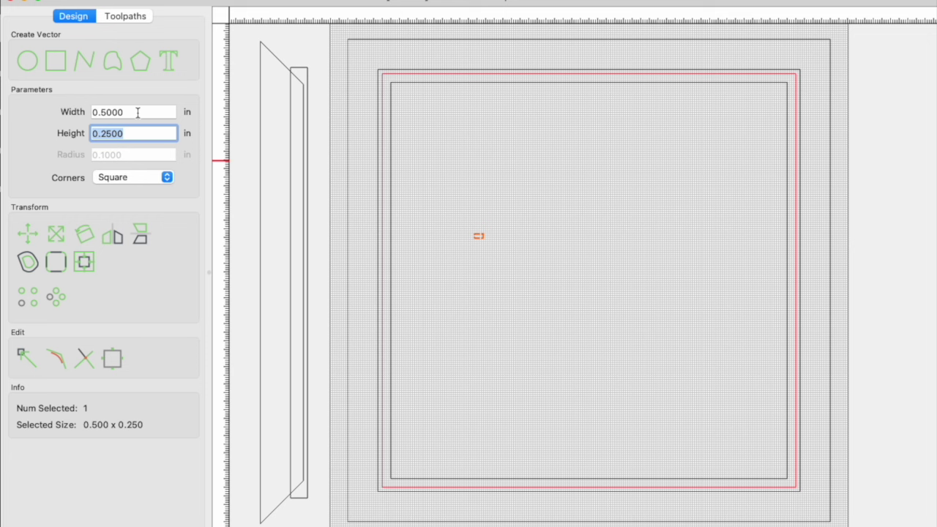
text(.5)
key(Return)
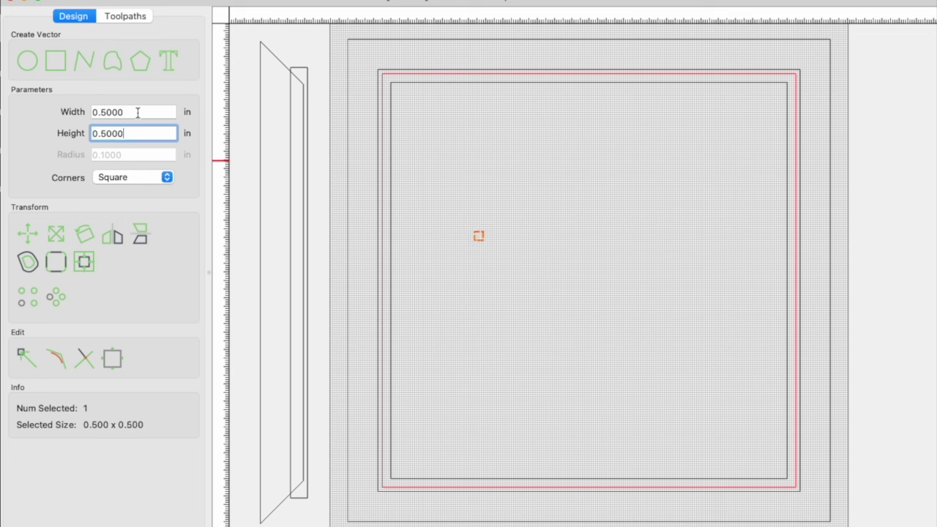
scroll(478, 248, up, 5)
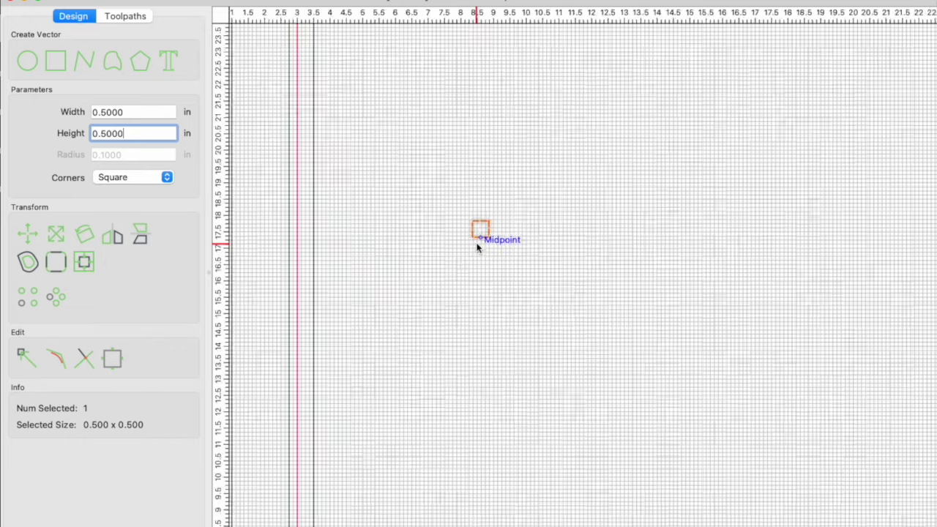
scroll(478, 246, up, 5)
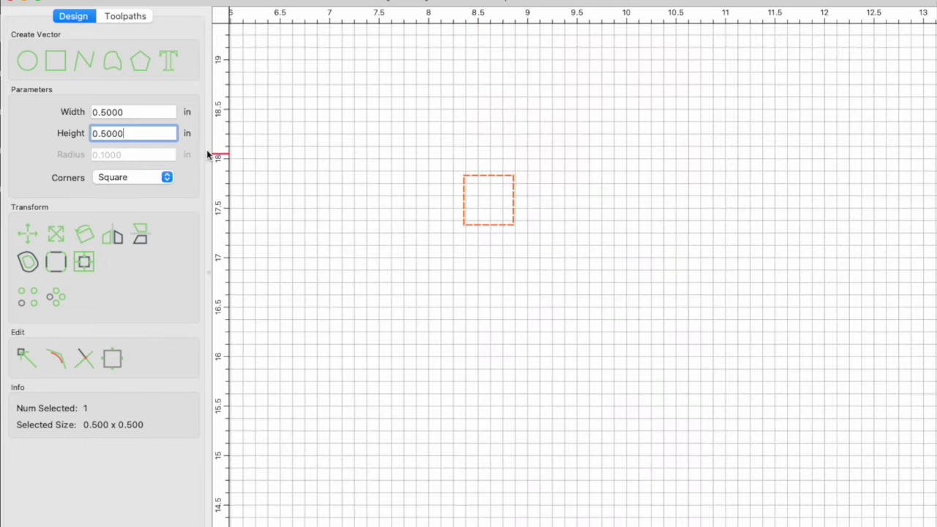
click(29, 64)
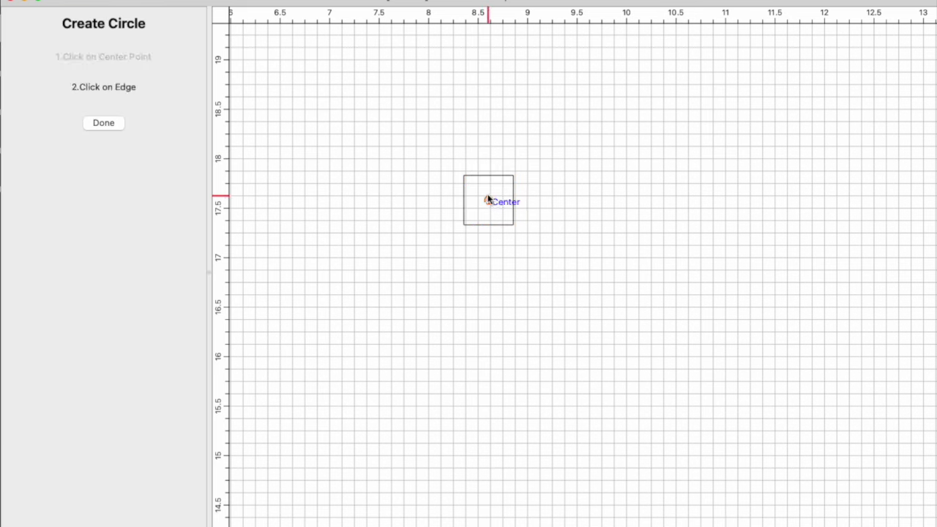
Draw a 0.252 in radius circle centred on the small square, then select both shapes.
click(468, 176)
click(134, 111)
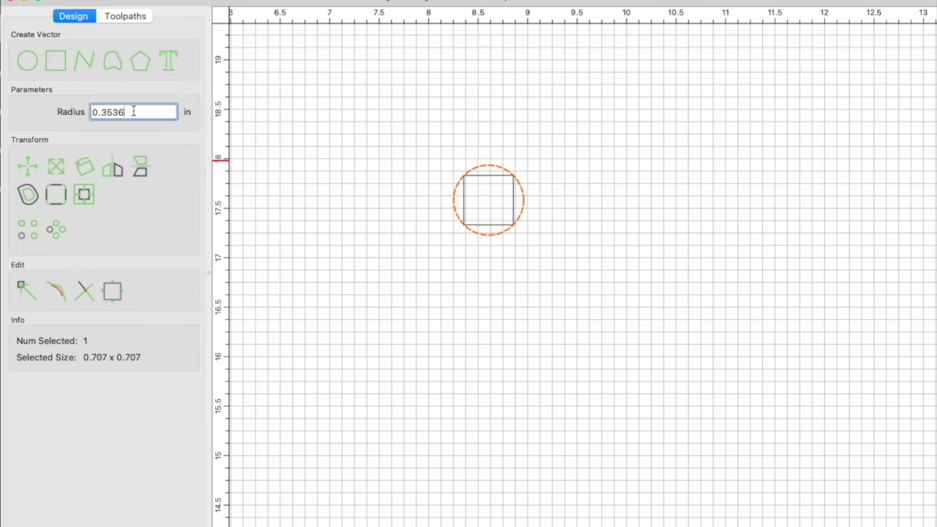
drag(133, 111, 102, 112)
text(5)
text(510)
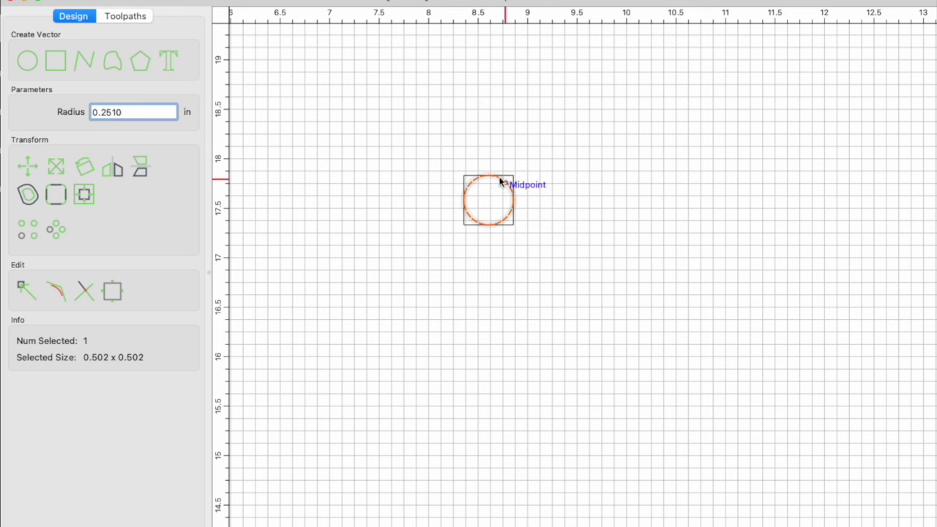
drag(122, 112, 111, 112)
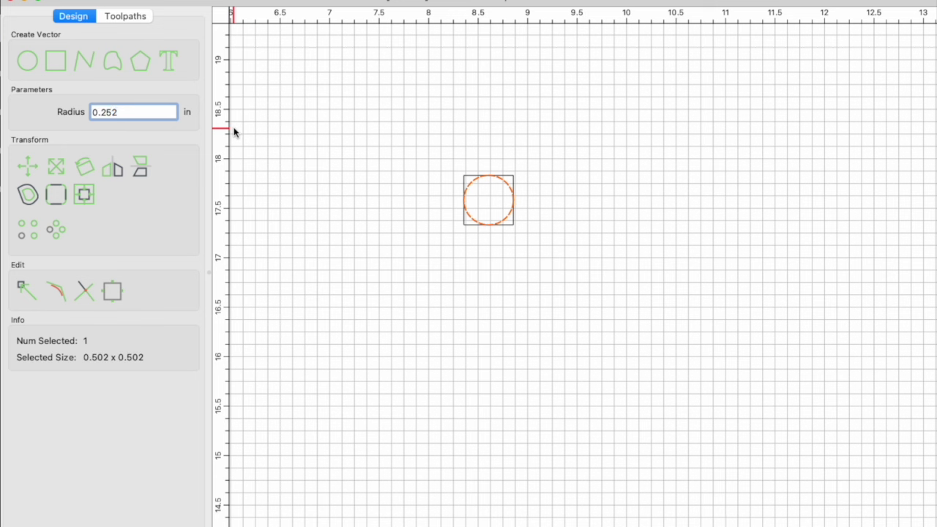
text(20)
drag(430, 147, 559, 268)
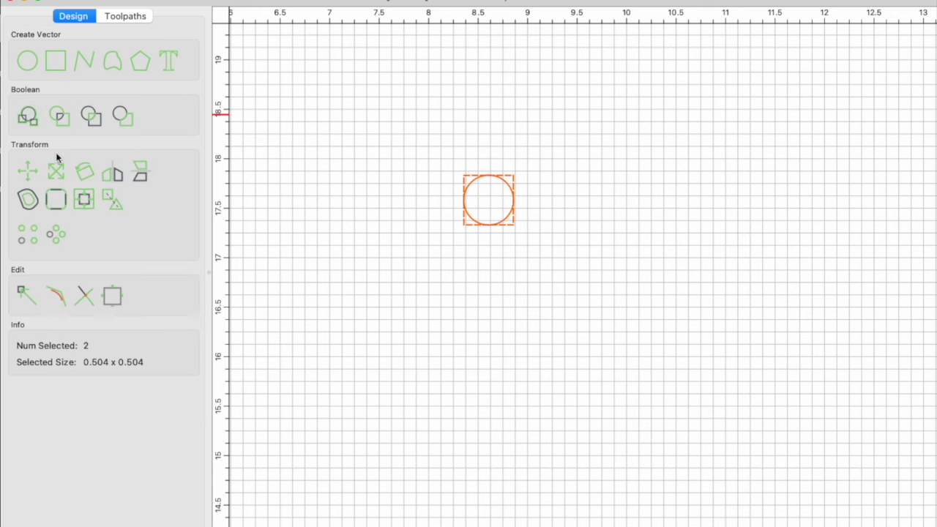
Align the centres of the circle and the square.
click(82, 198)
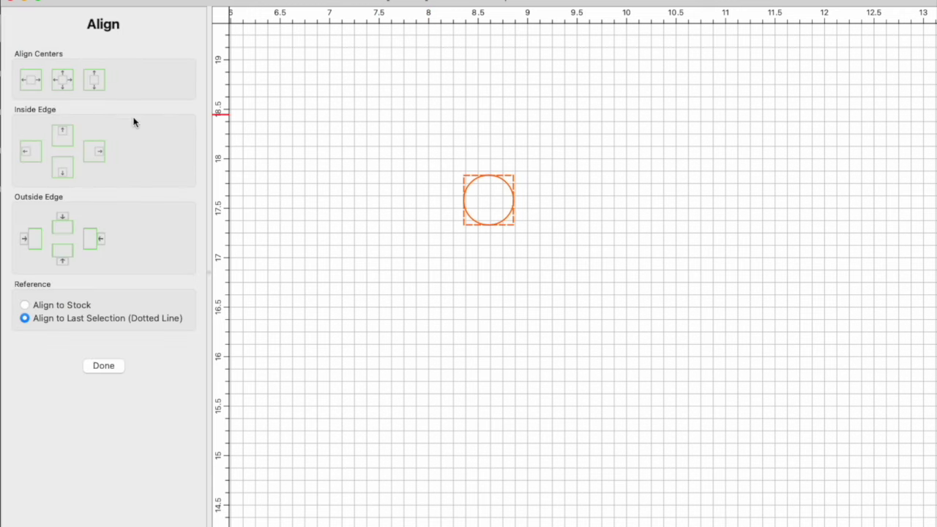
click(63, 87)
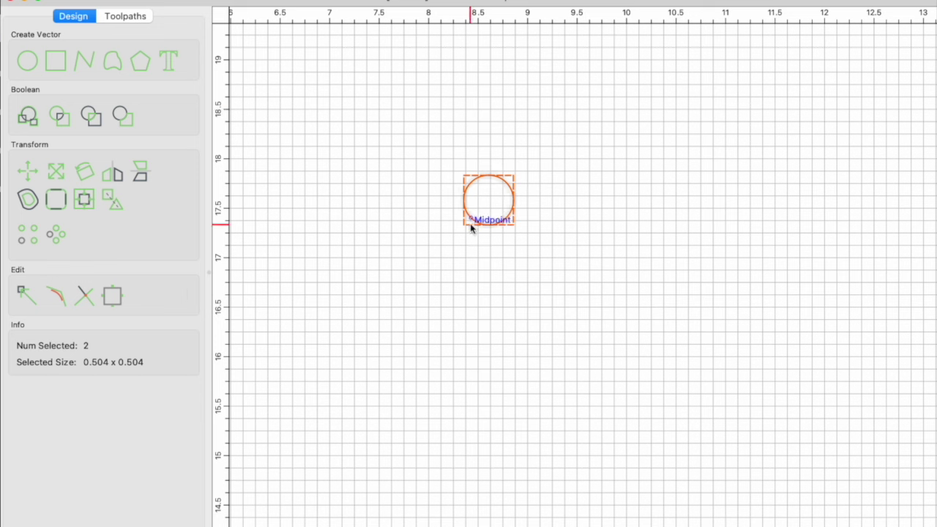
click(445, 231)
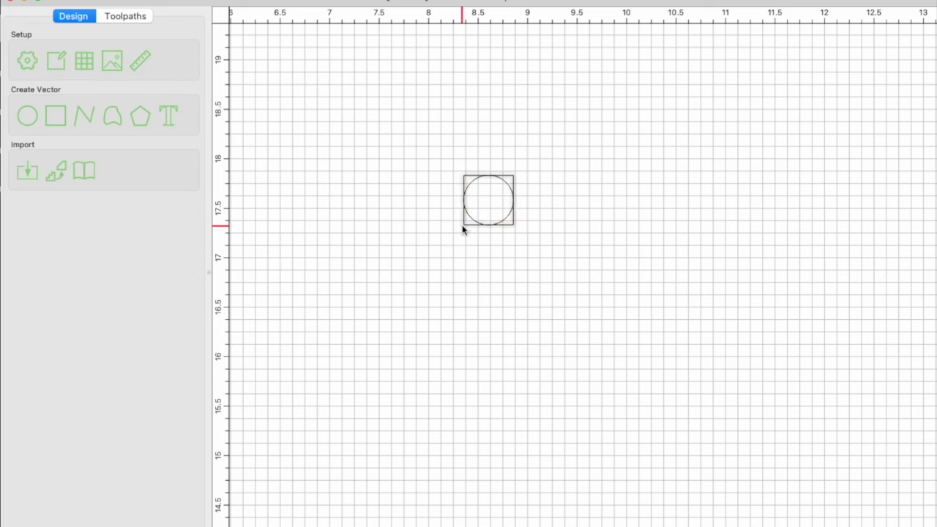
Boolean-subtract the circle from the square, leaving four curved corner pieces.
click(462, 226)
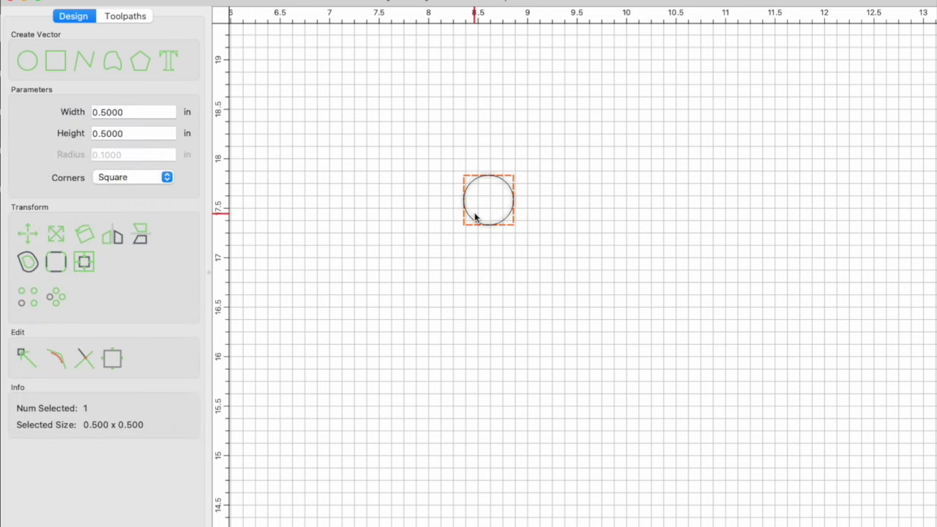
shift+click(475, 217)
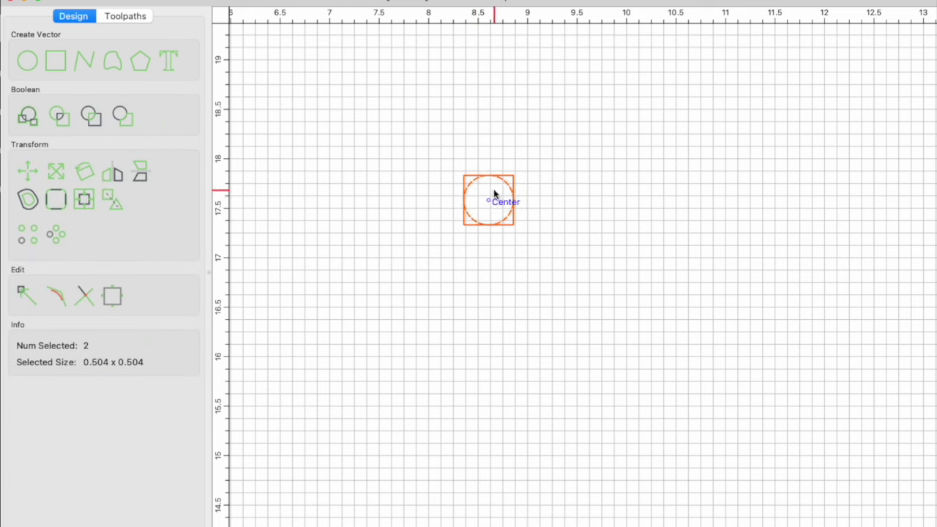
click(122, 118)
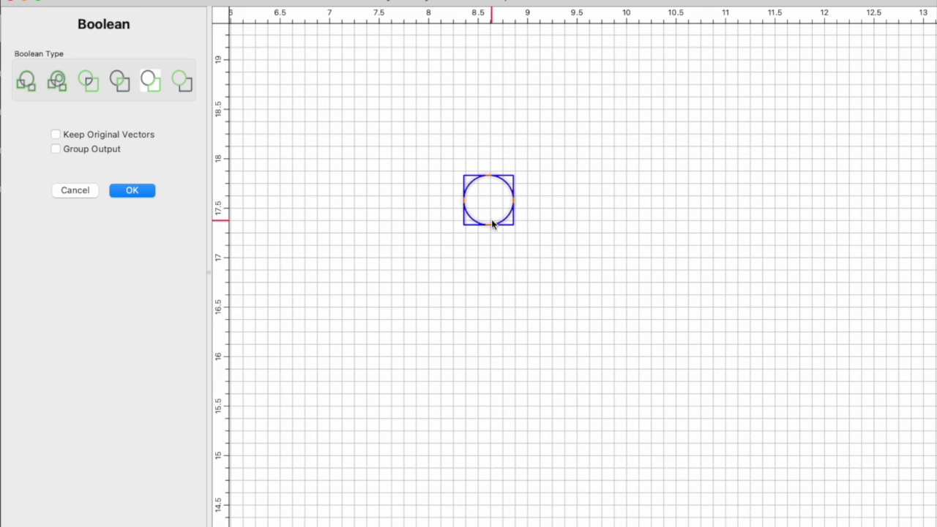
click(129, 191)
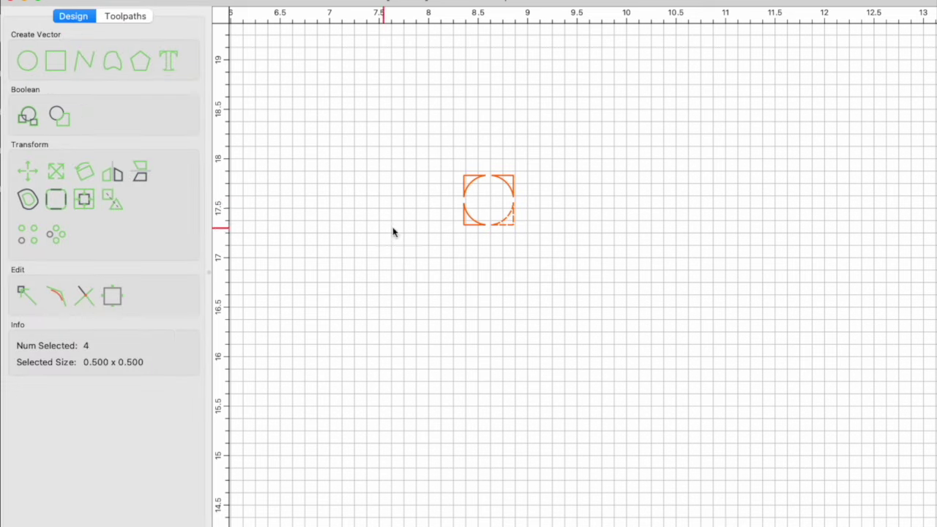
click(471, 260)
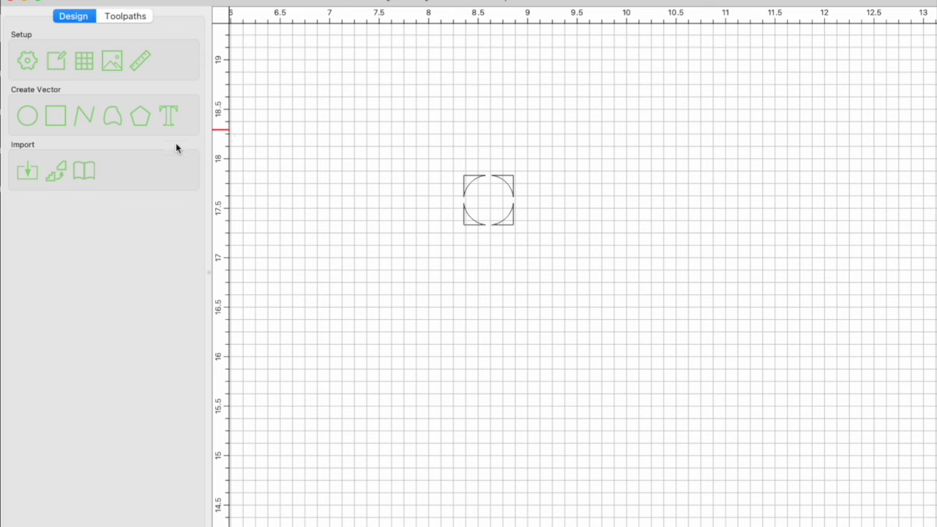
Draw a rectangle left of the corner pieces and clear its width, dismissing range alerts.
click(54, 117)
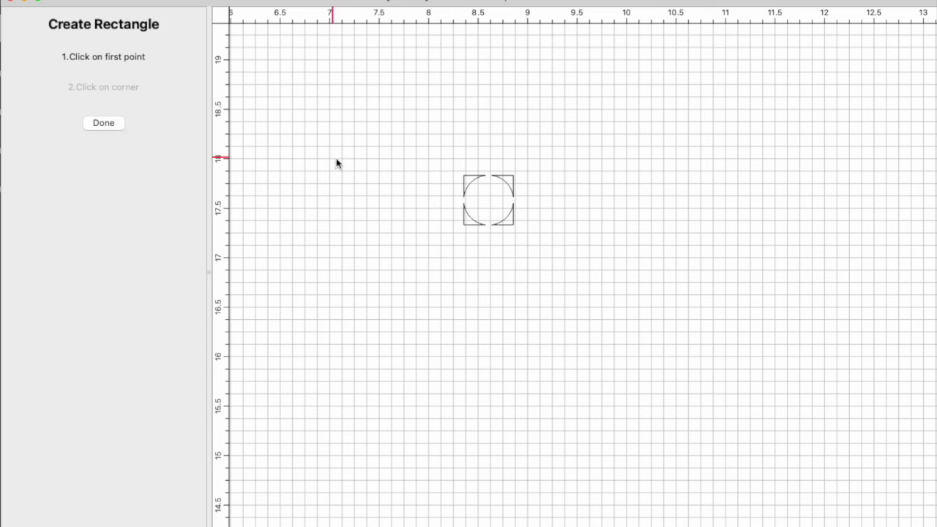
click(377, 173)
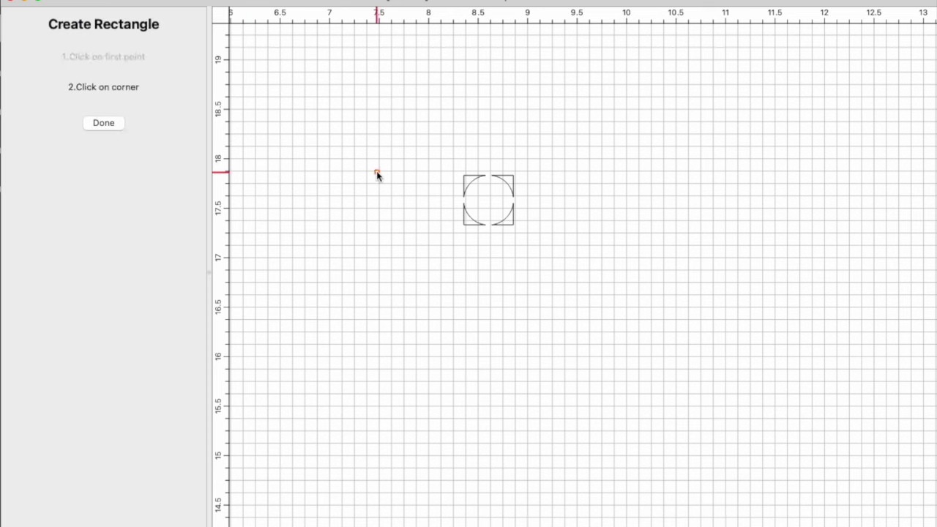
click(402, 199)
click(128, 112)
drag(126, 112, 103, 113)
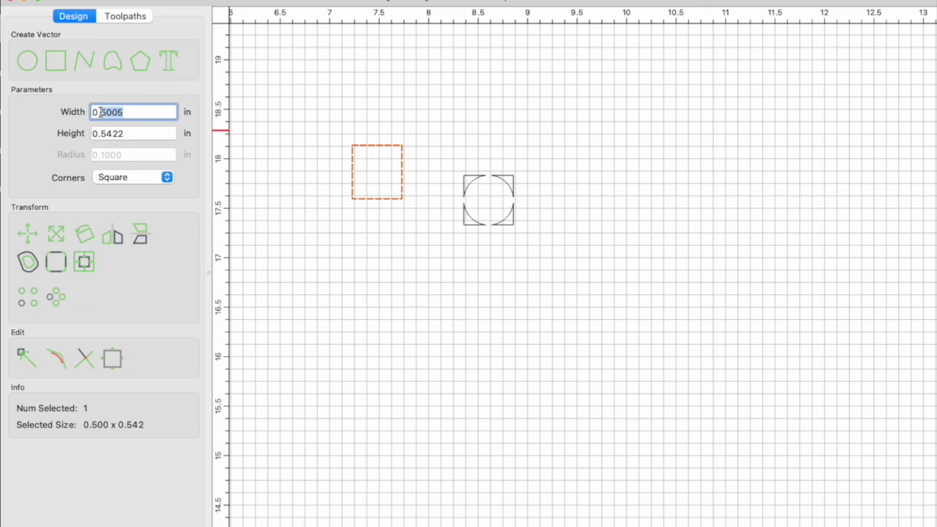
key(BackSpace)
key(Return)
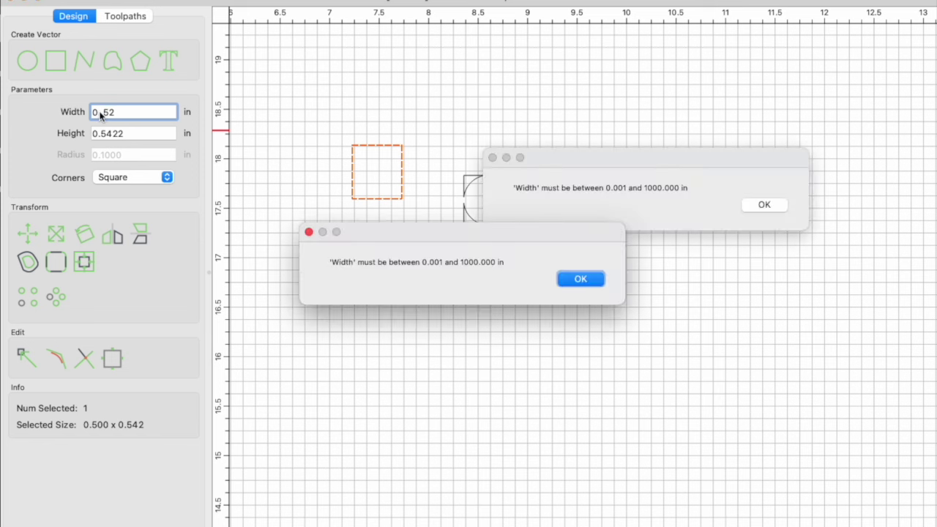
click(591, 280)
click(309, 232)
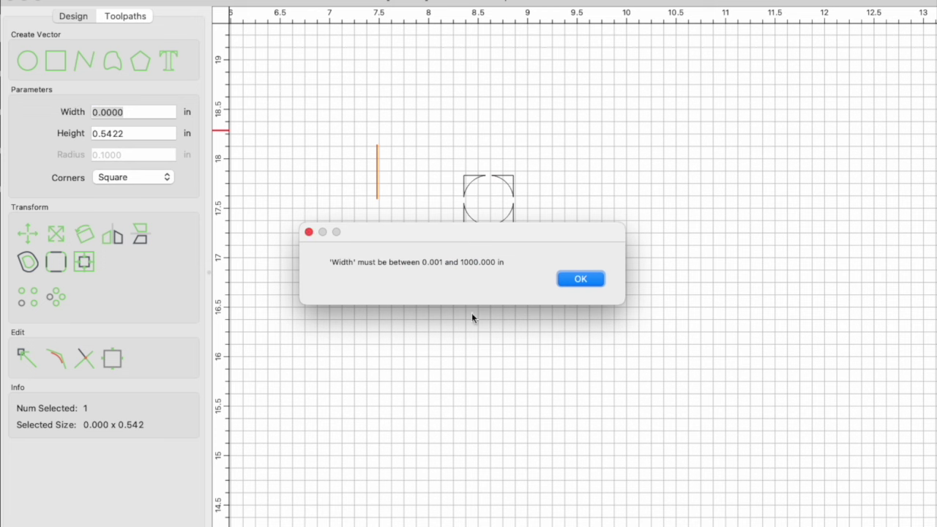
click(564, 281)
Size the rectangle to 0.52 × 0.52 in and move it level with the corner pieces.
text(.51)
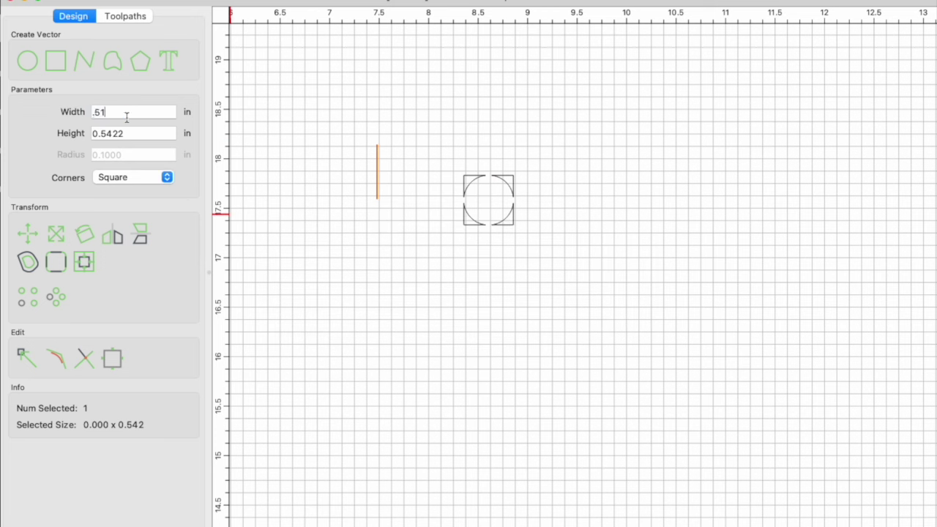
key(Tab)
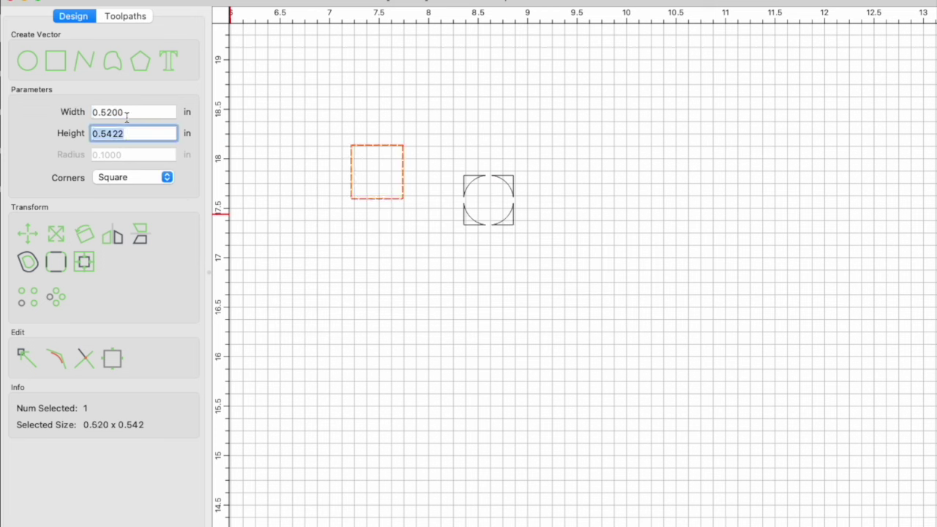
text(.52)
key(Return)
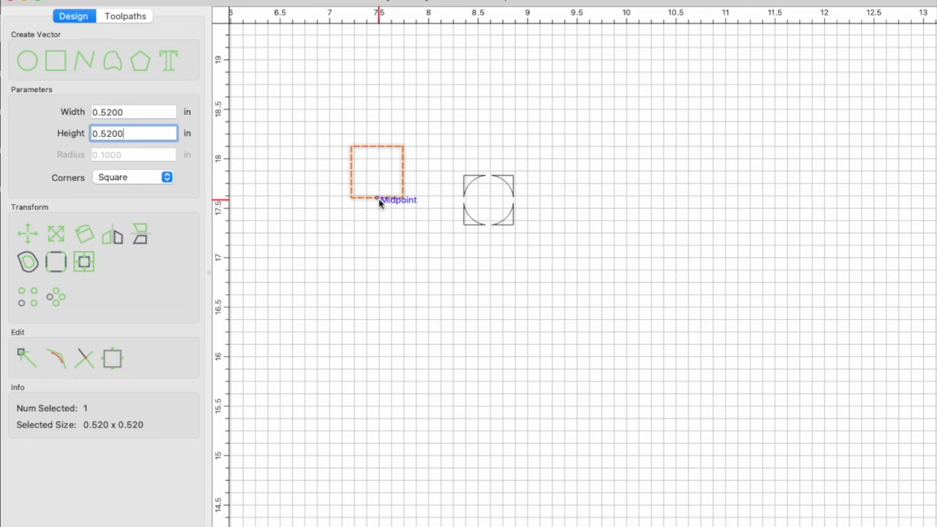
drag(378, 198, 410, 230)
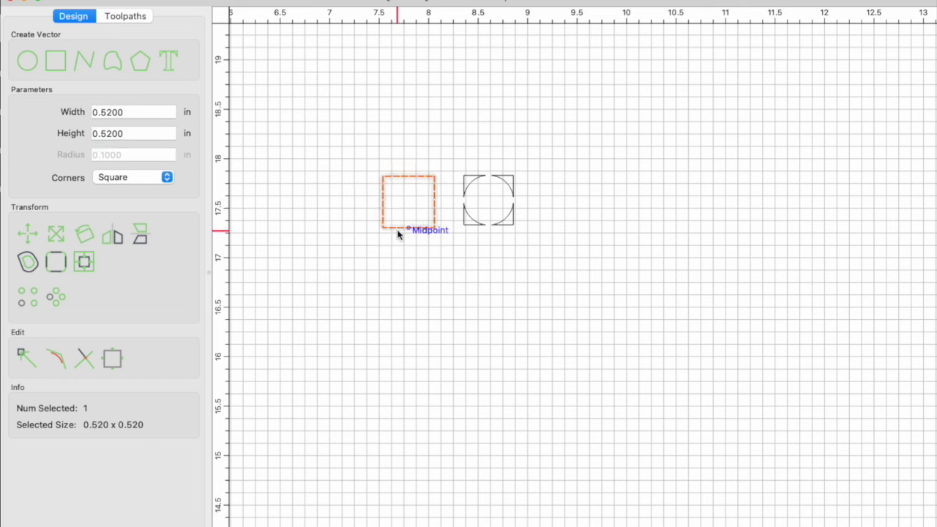
click(470, 225)
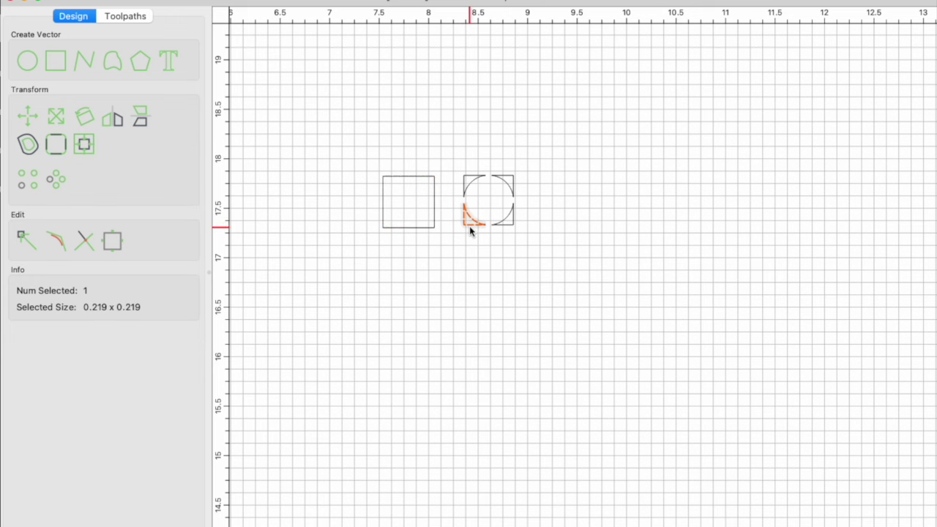
Move the four curved arc pieces onto the 0.52 in square's four corners.
drag(471, 230, 442, 229)
click(511, 220)
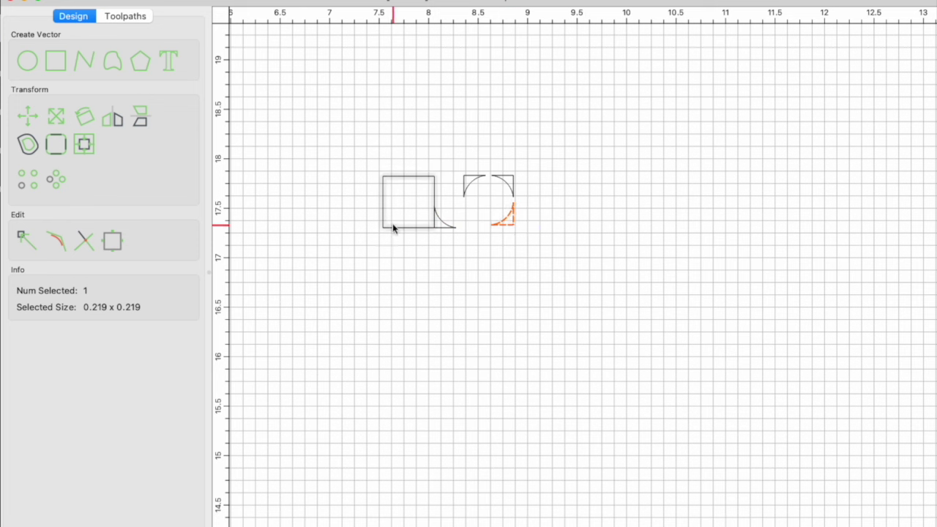
drag(517, 226, 379, 226)
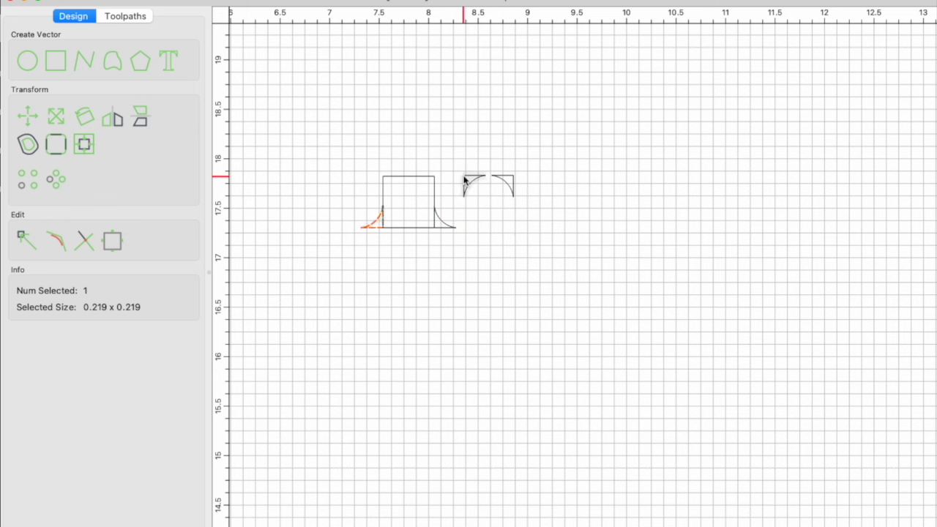
drag(464, 182, 436, 181)
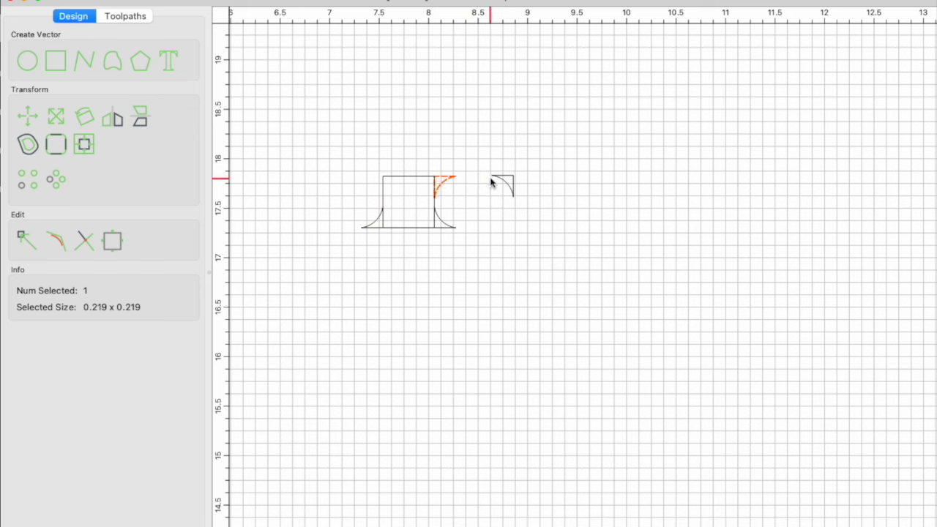
click(515, 183)
drag(514, 183, 383, 177)
Weld the square and the four arcs into one hourglass outline.
click(330, 149)
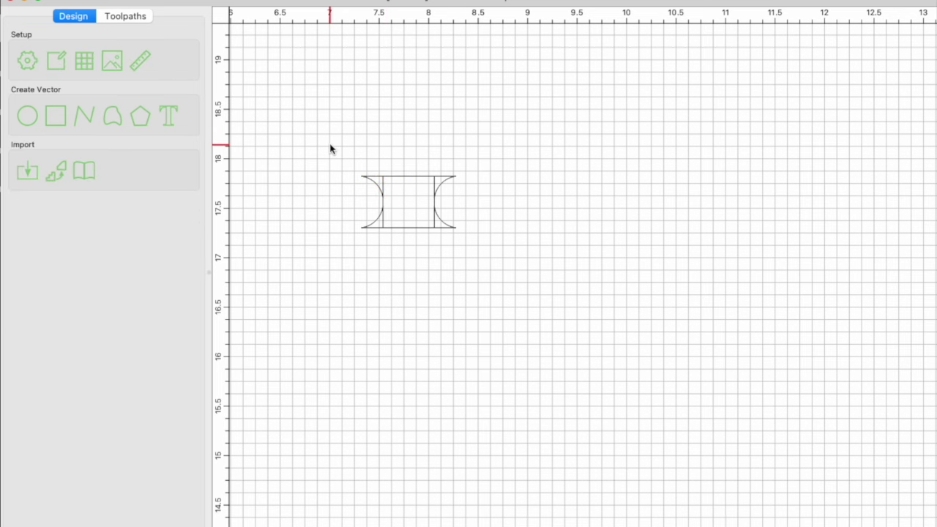
drag(331, 149, 506, 255)
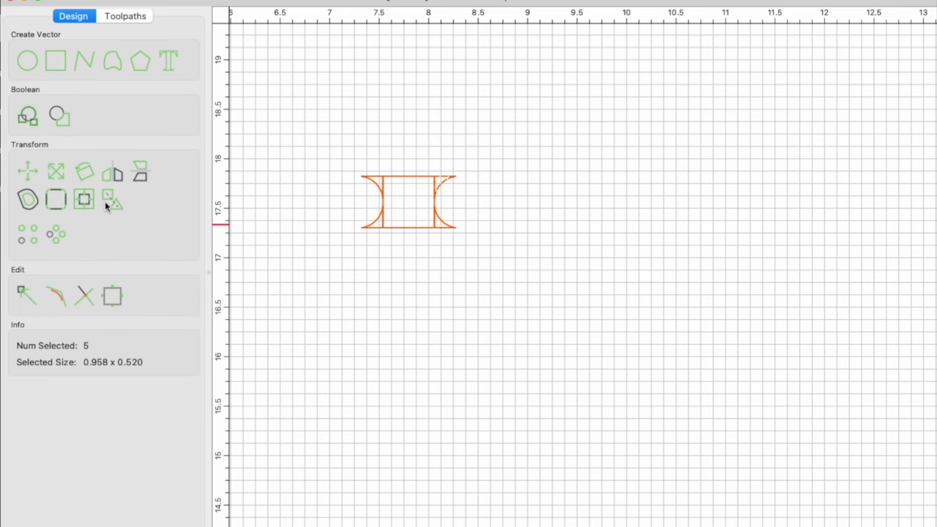
click(28, 118)
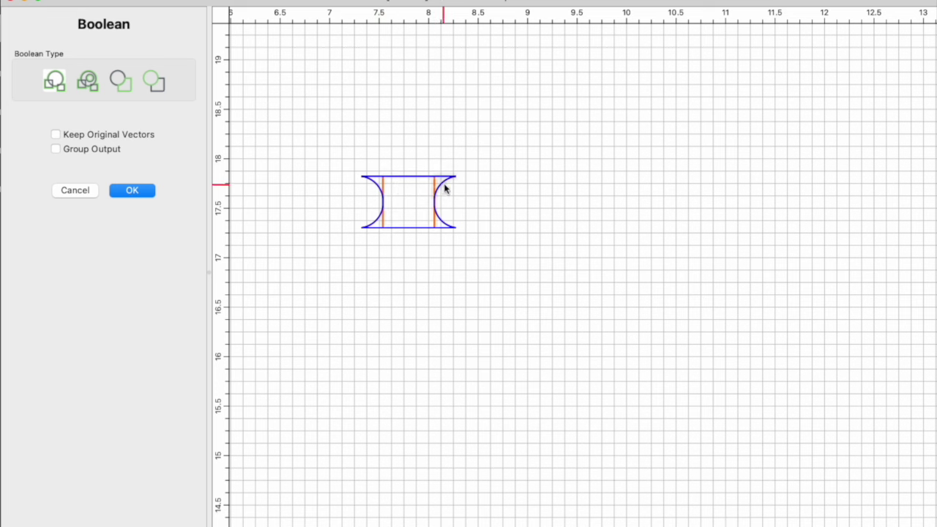
click(131, 191)
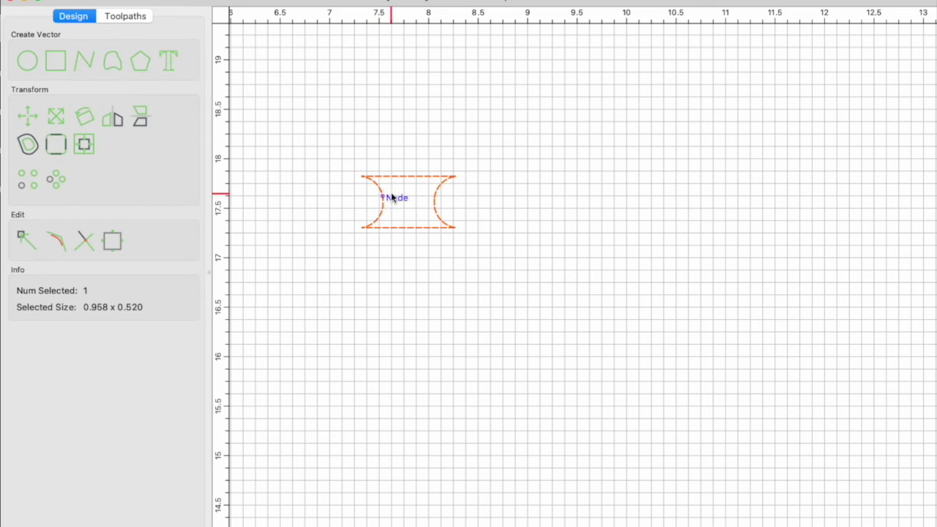
Draw a circle right of the hourglass and set its radius to 0.4 in.
click(32, 69)
click(544, 197)
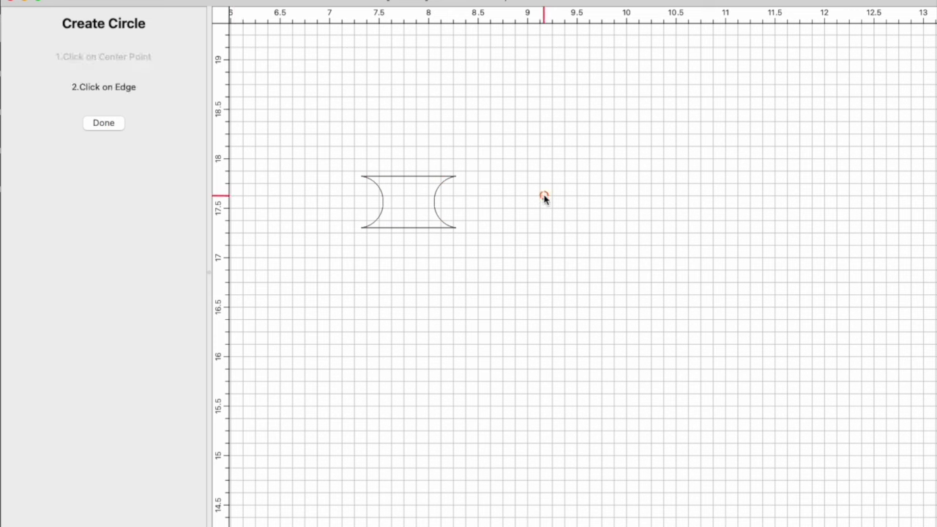
click(521, 165)
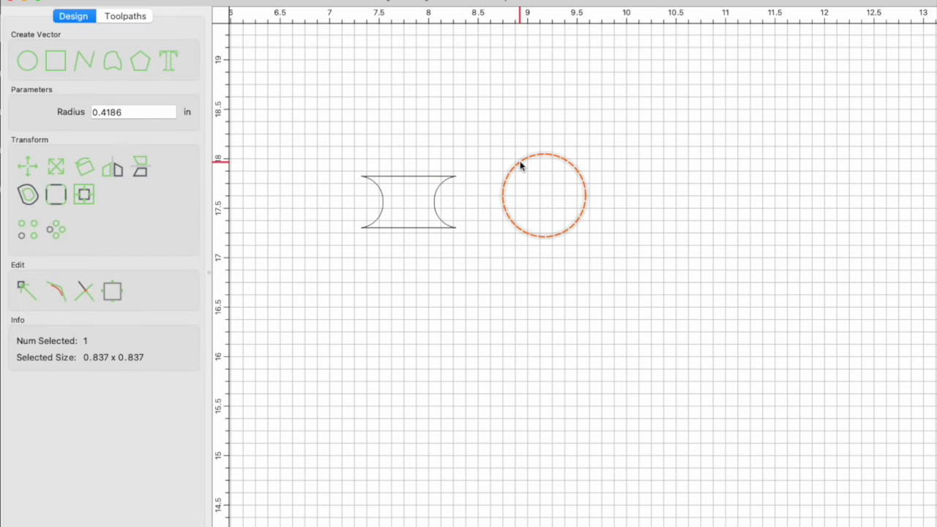
double_click(108, 114)
text(4)
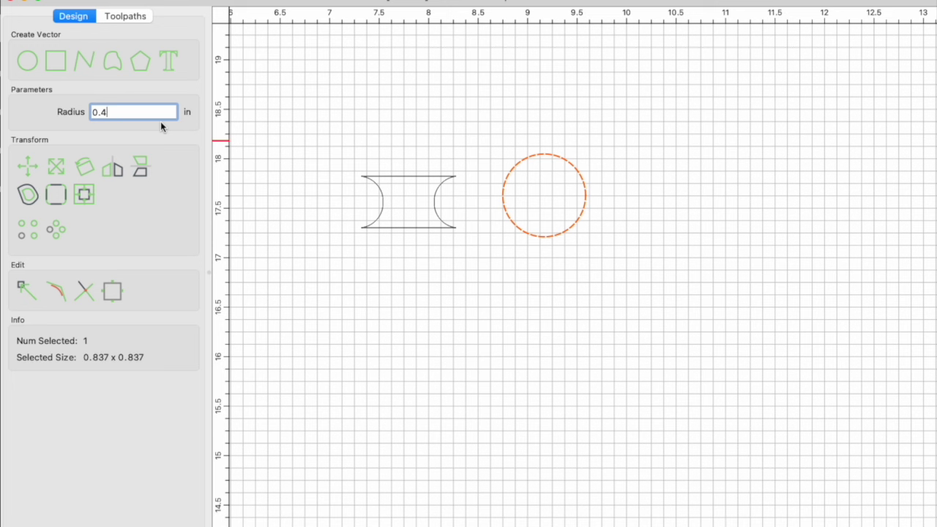
key(Return)
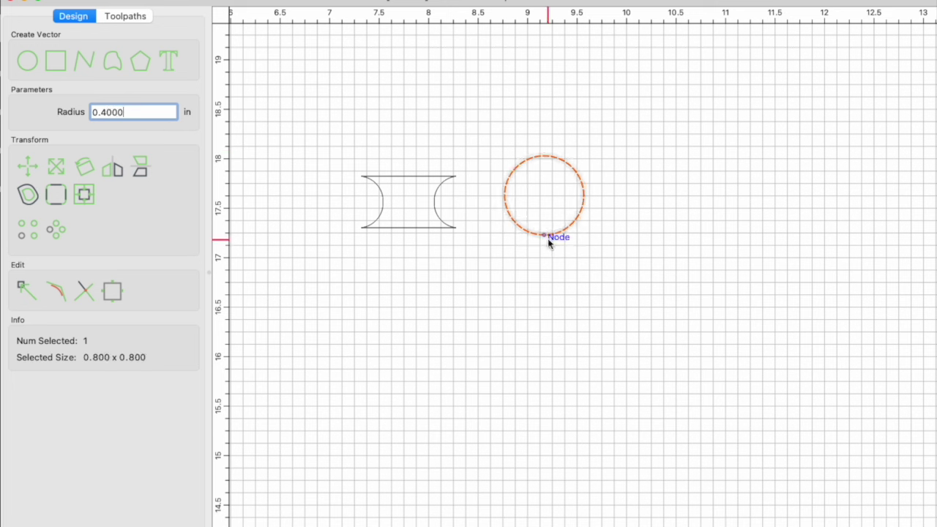
Position the 0.4 in circle centred over the hourglass's top edge.
drag(549, 240, 408, 202)
scroll(406, 200, up, 3)
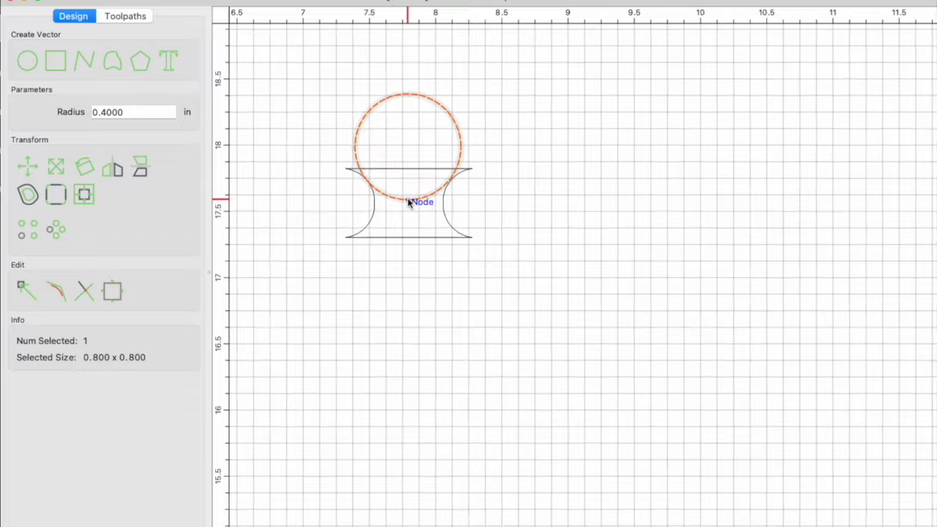
scroll(404, 197, up, 3)
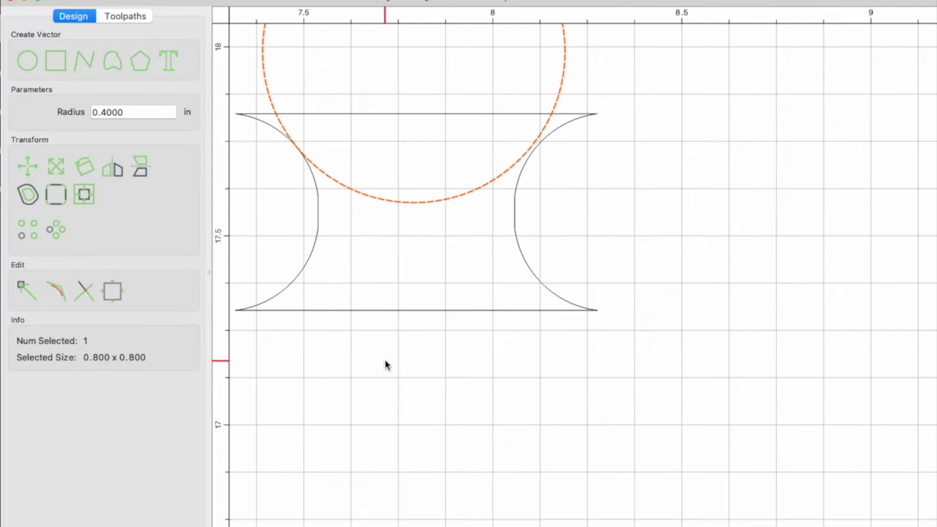
drag(385, 361, 410, 385)
middle_drag(410, 385, 522, 472)
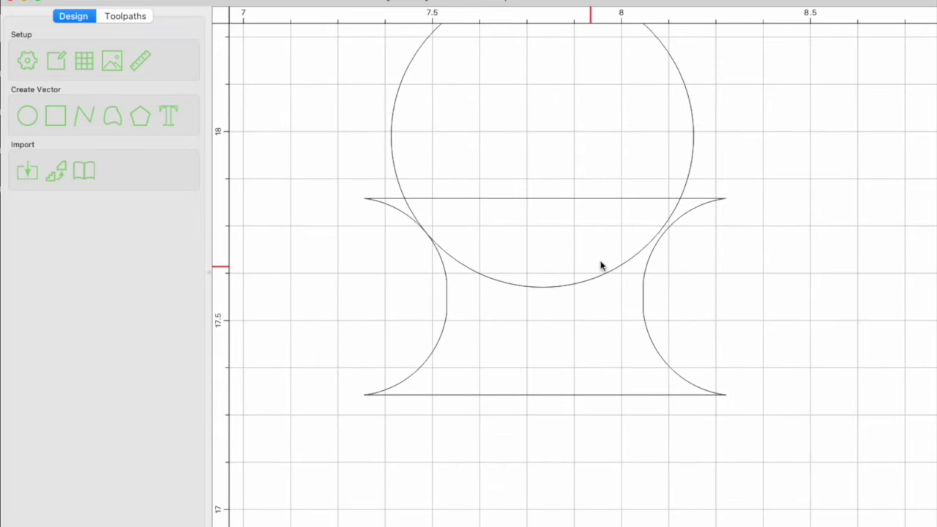
click(552, 287)
drag(550, 285, 546, 290)
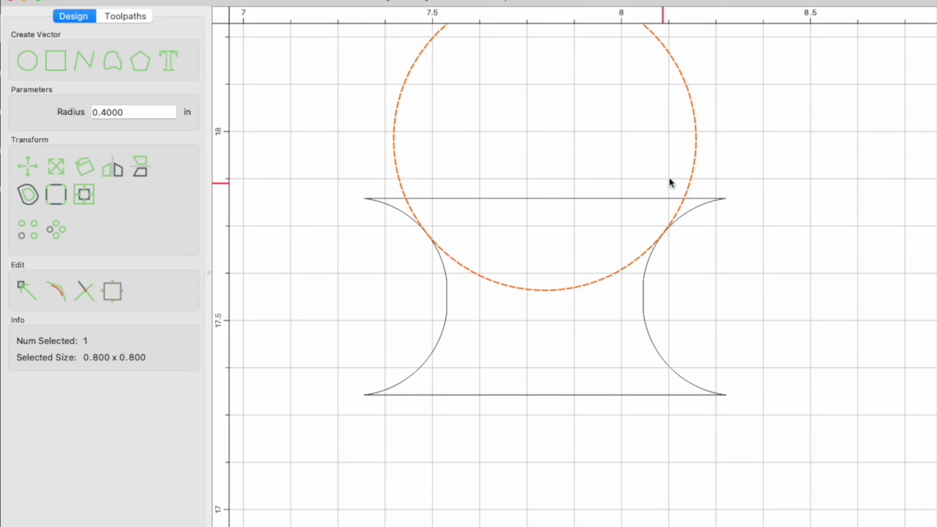
click(525, 198)
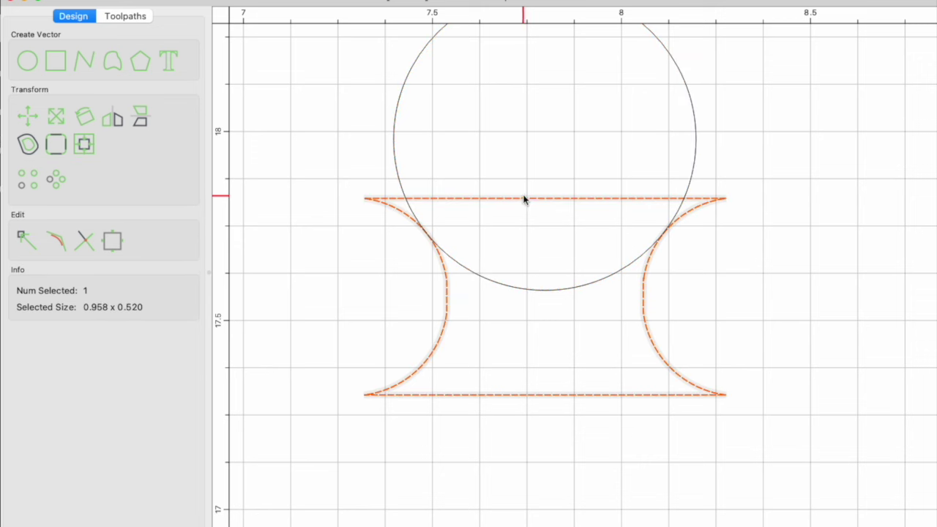
In node editing, delete the left arc's upper nodes lying outside the circle.
click(22, 239)
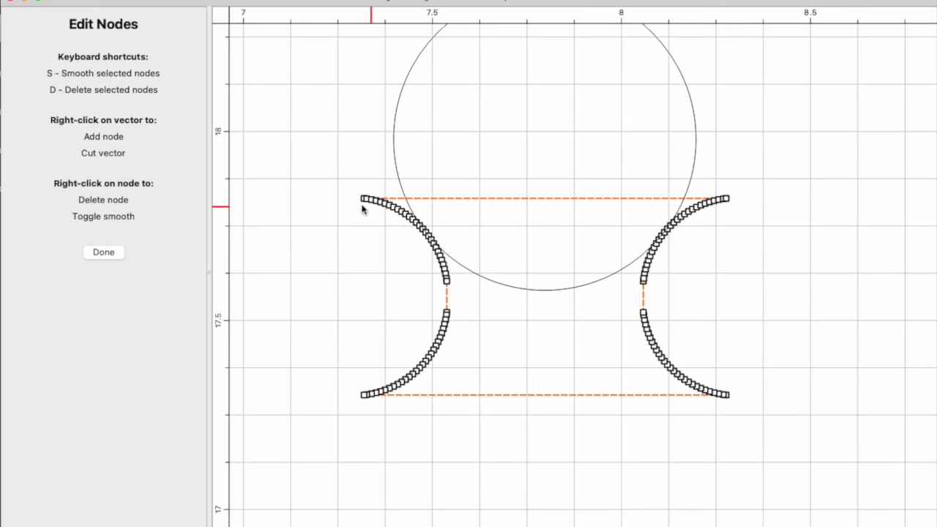
scroll(408, 240, up, 3)
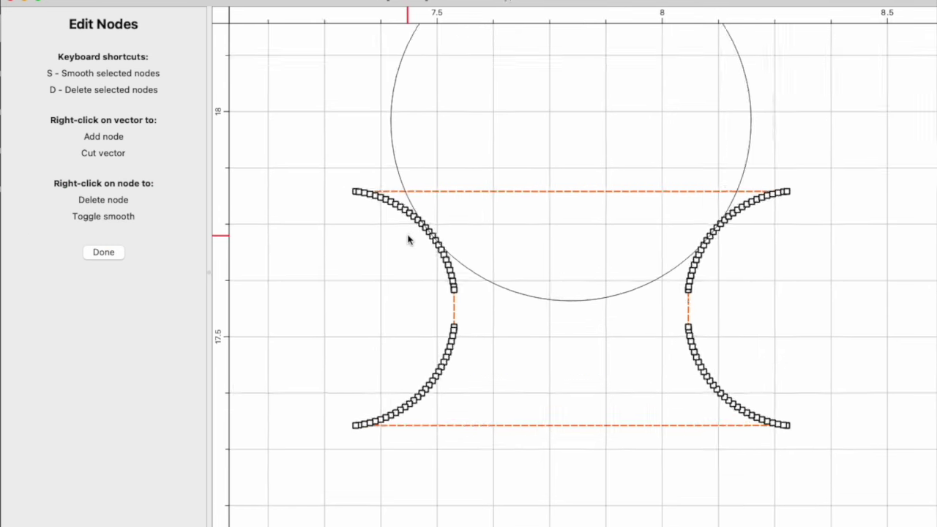
scroll(408, 239, up, 4)
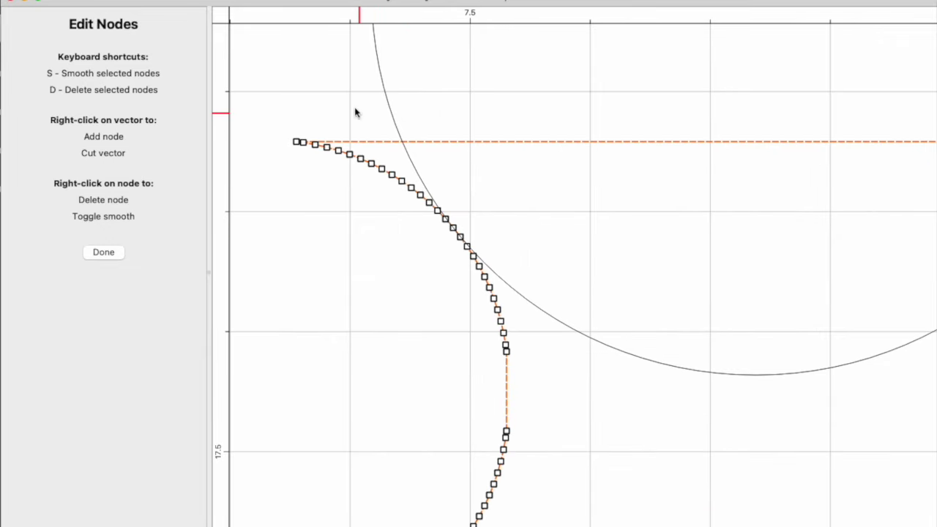
drag(278, 110, 463, 227)
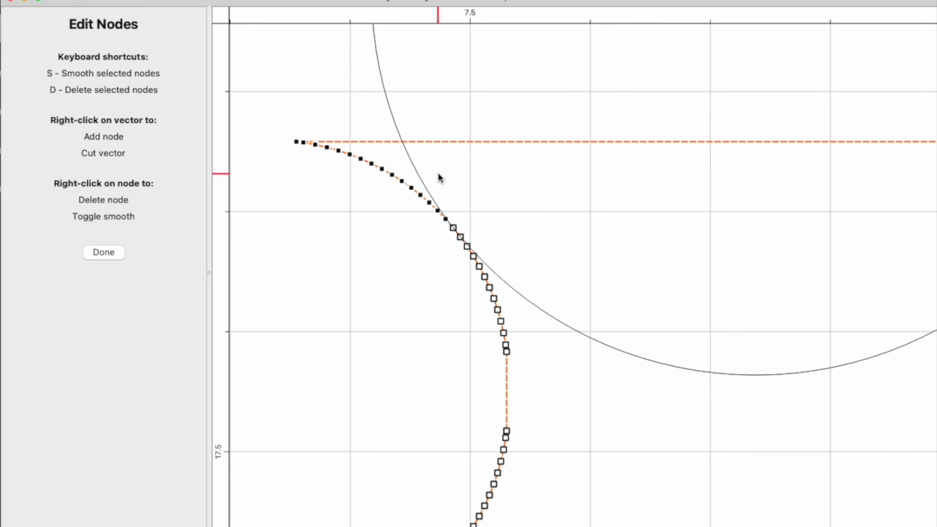
key(d)
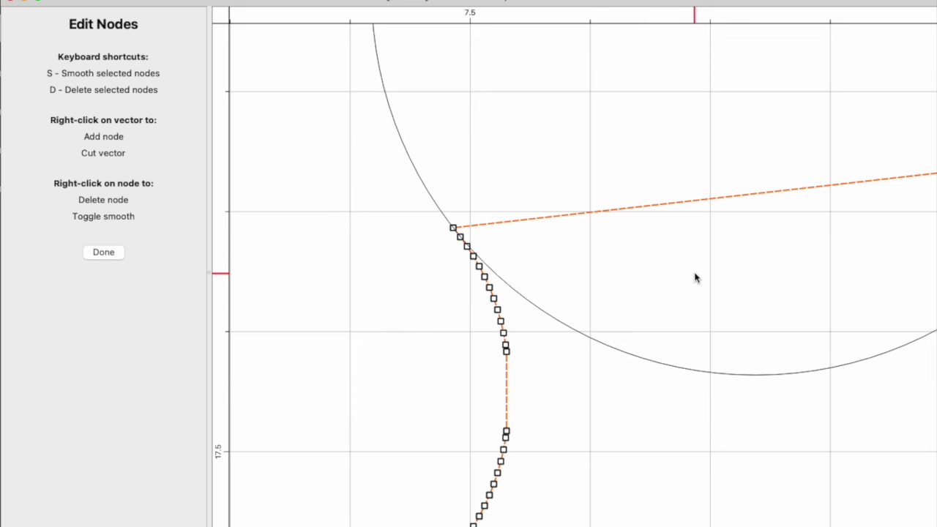
Delete the right arc's upper nodes outside the circle, then finish node editing.
middle_drag(764, 293, 373, 251)
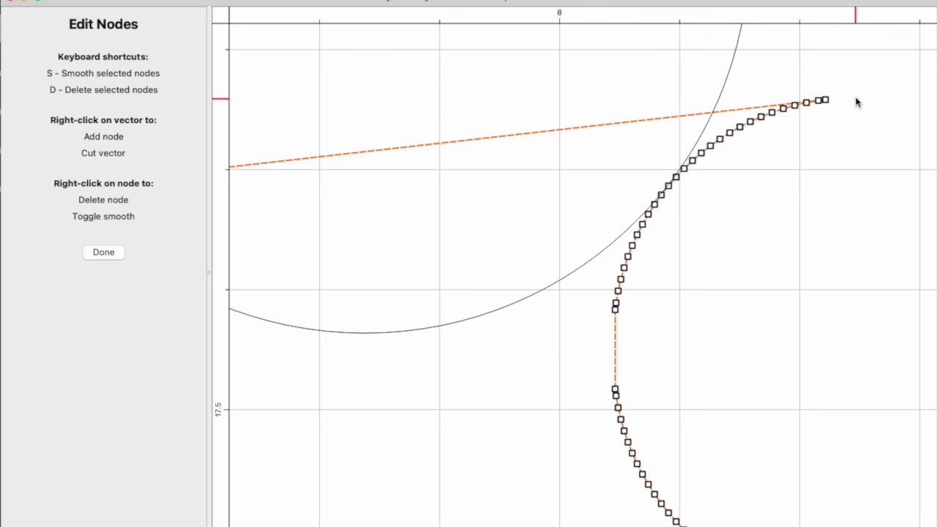
drag(858, 76, 663, 189)
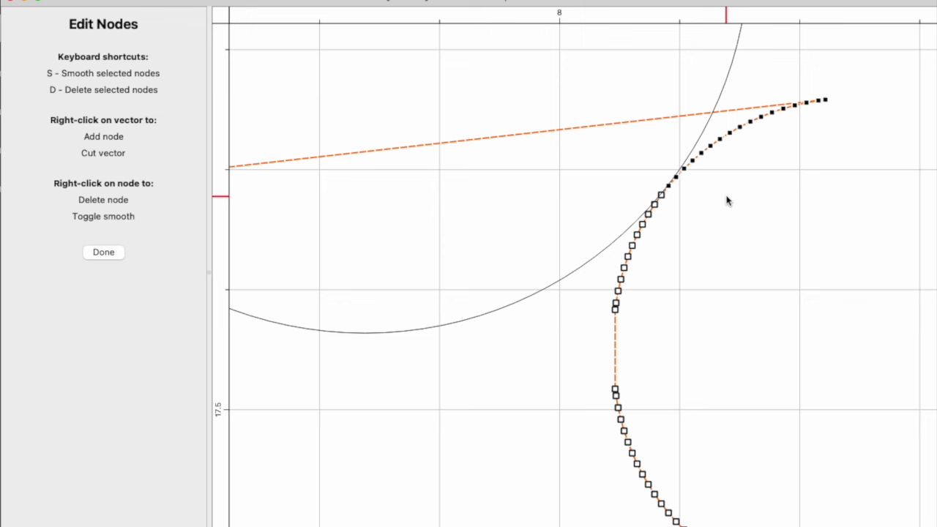
key(d)
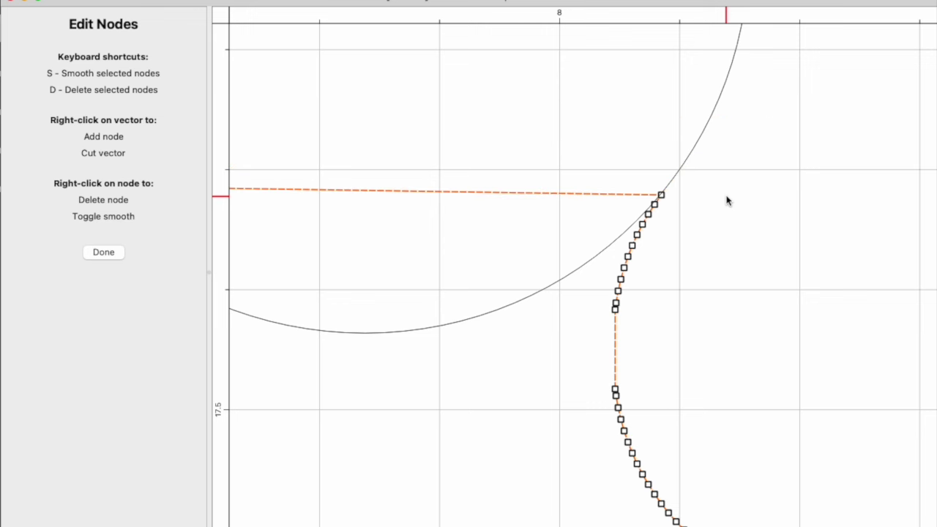
key(super+z)
drag(866, 84, 672, 186)
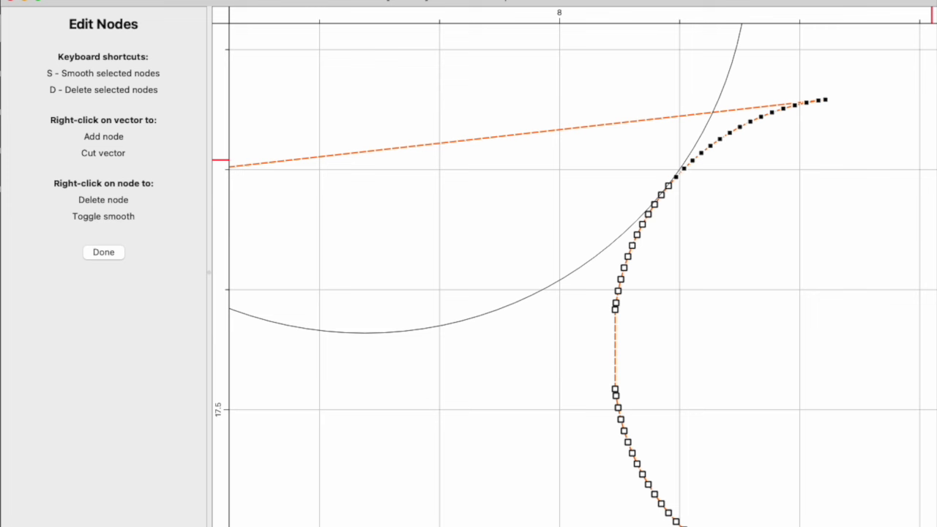
key(d)
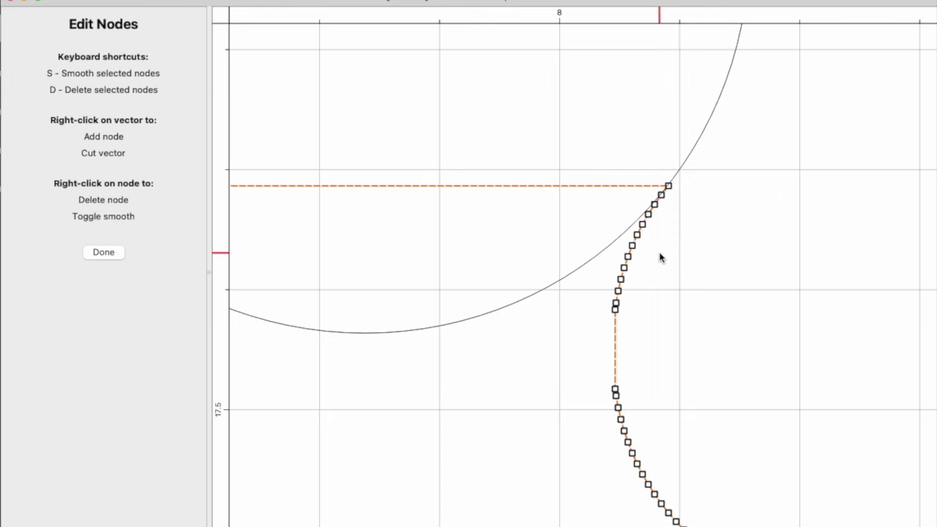
scroll(843, 272, down, 5)
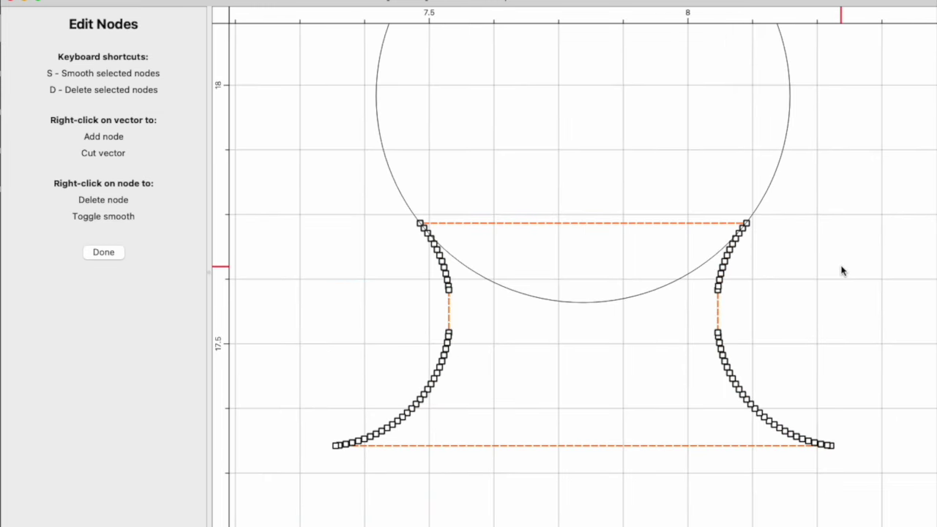
key(Escape)
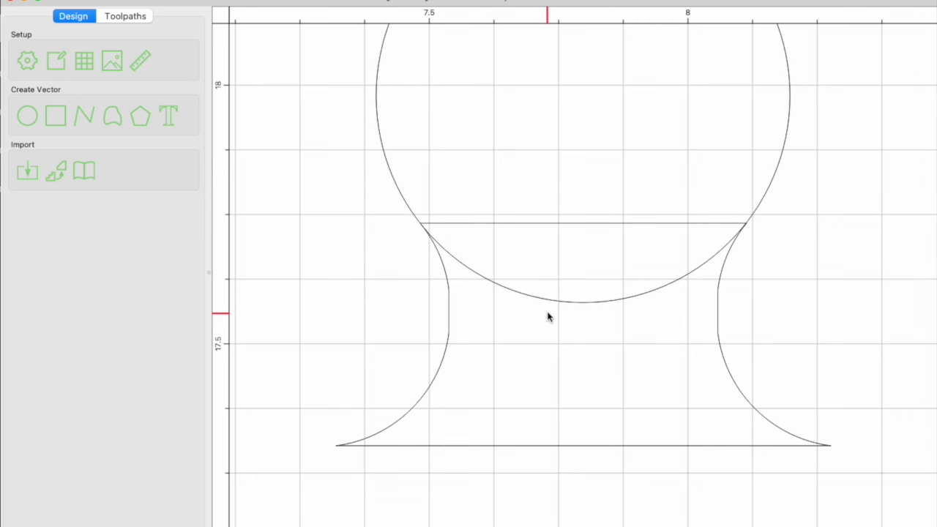
Union the 0.4 in circle and trimmed hourglass into one 0.957 × 1.077 in outline.
click(390, 180)
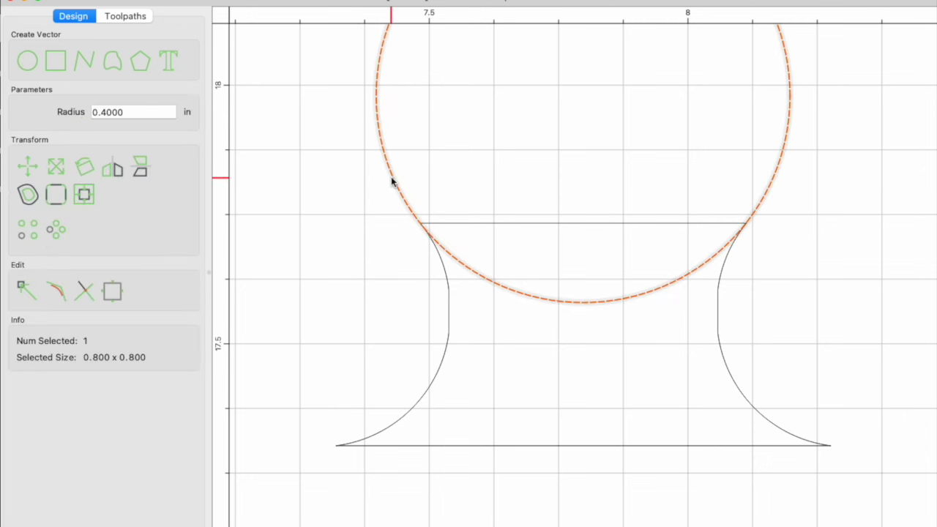
shift+click(441, 383)
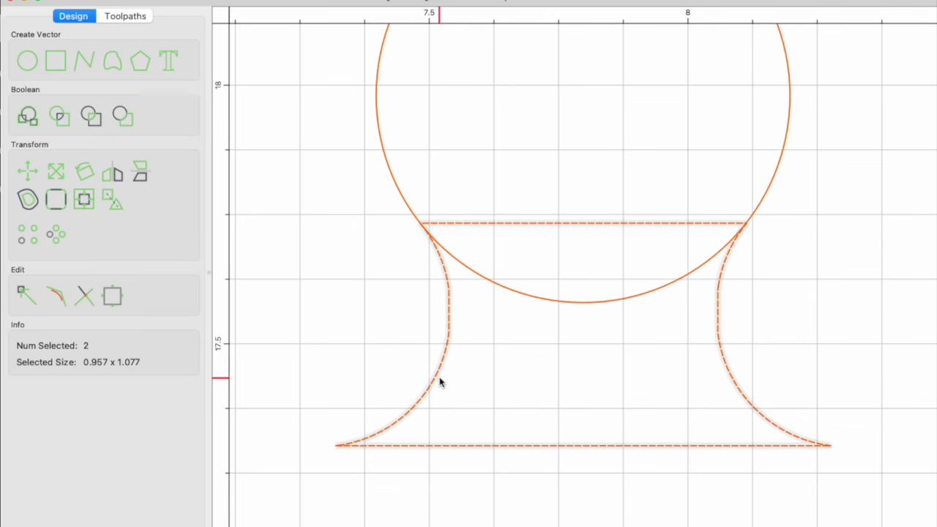
click(63, 119)
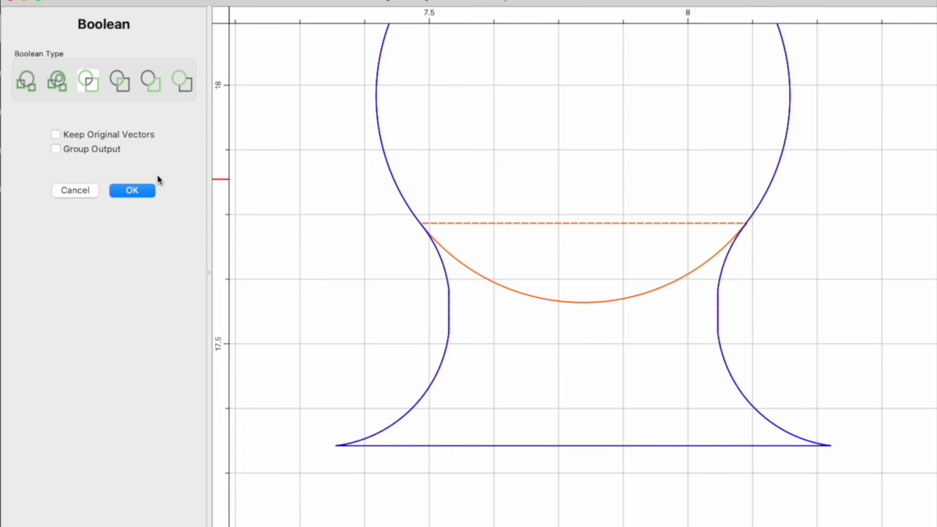
click(143, 191)
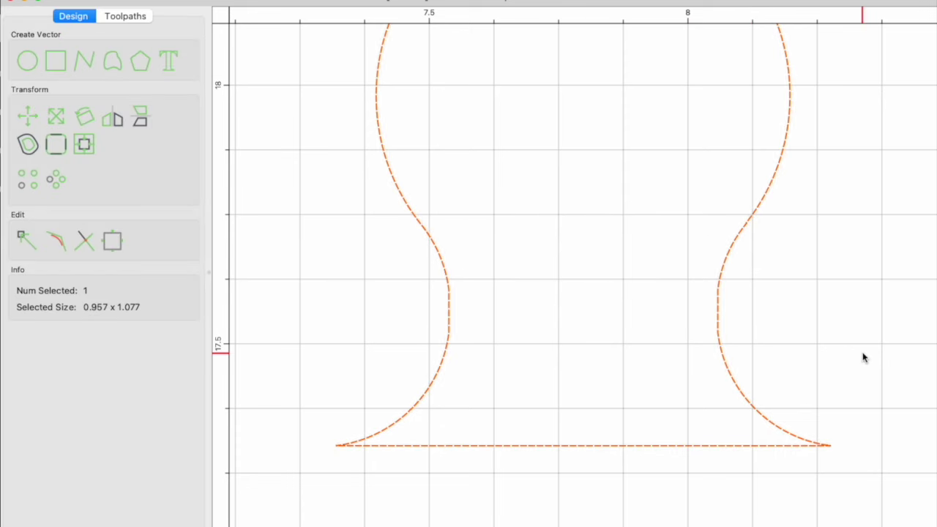
scroll(864, 357, down, 5)
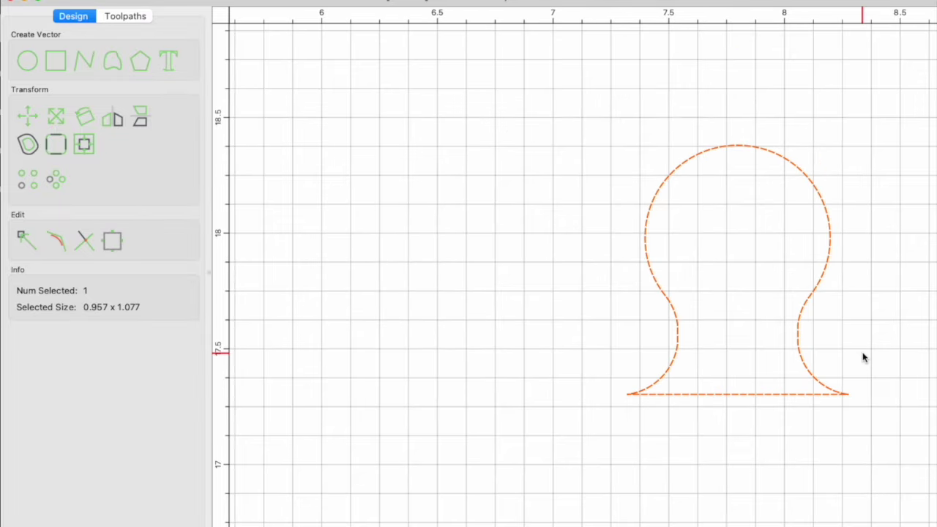
Draw a test circle beside the keyhole outline with a 0.25 in radius.
click(20, 63)
click(561, 318)
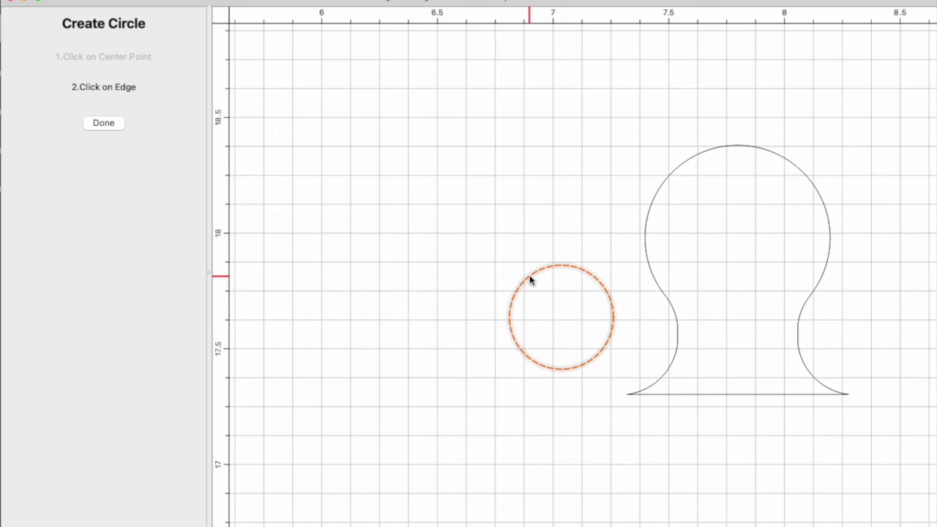
click(530, 275)
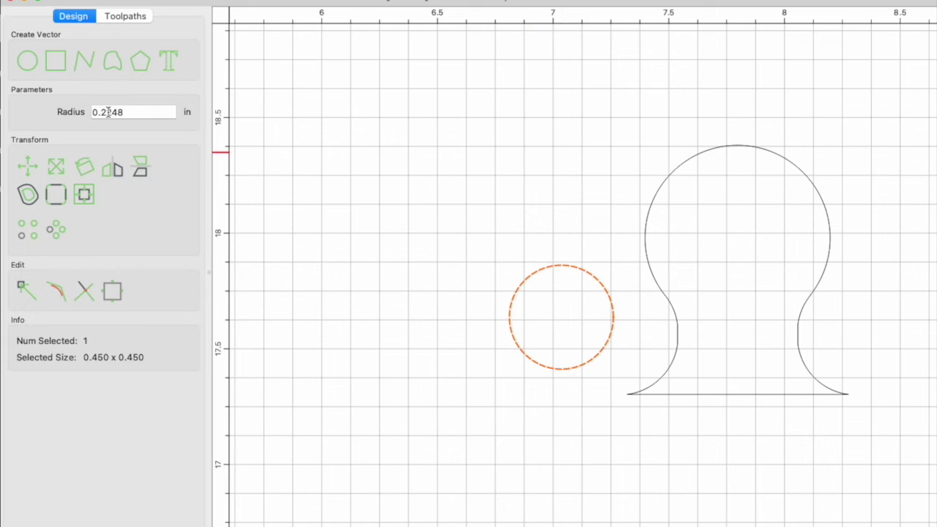
drag(108, 112, 128, 114)
text(5)
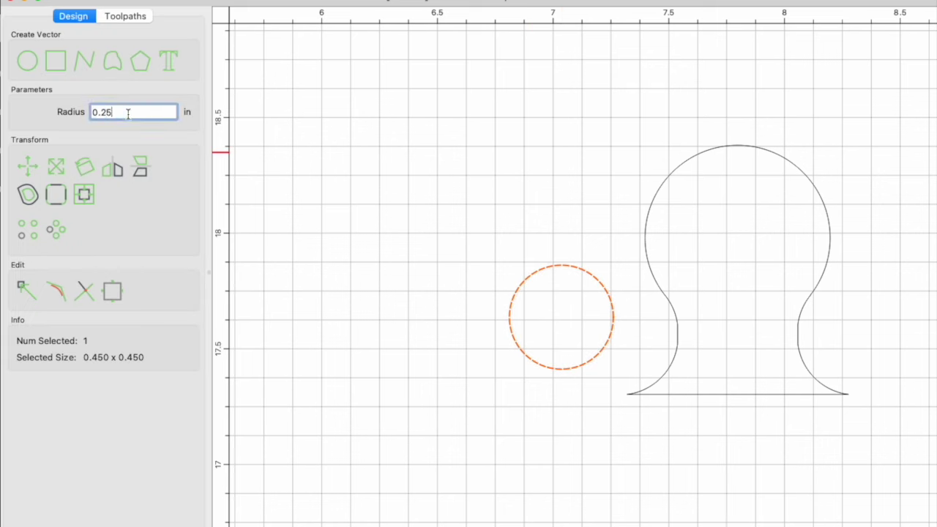
key(Return)
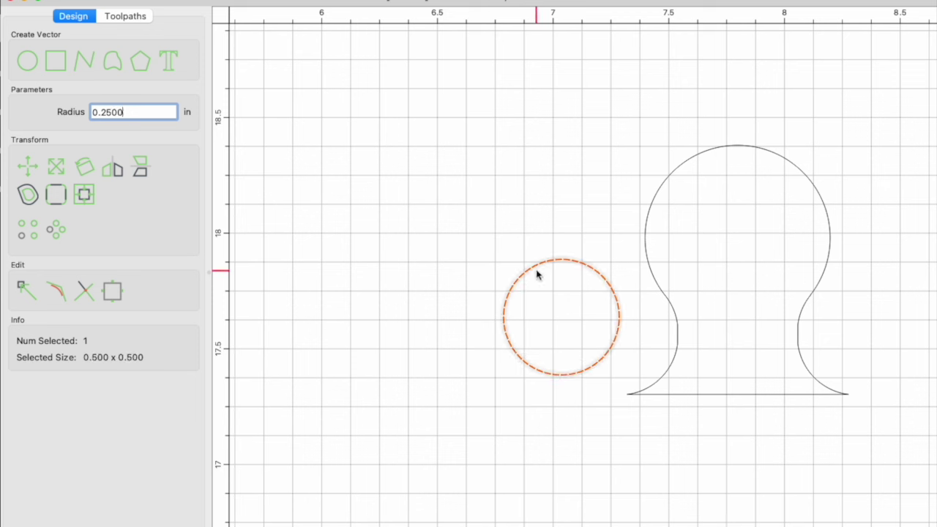
Drag the 0.25 in circle along the keyhole's curves to check fit, then delete it.
drag(534, 272, 588, 289)
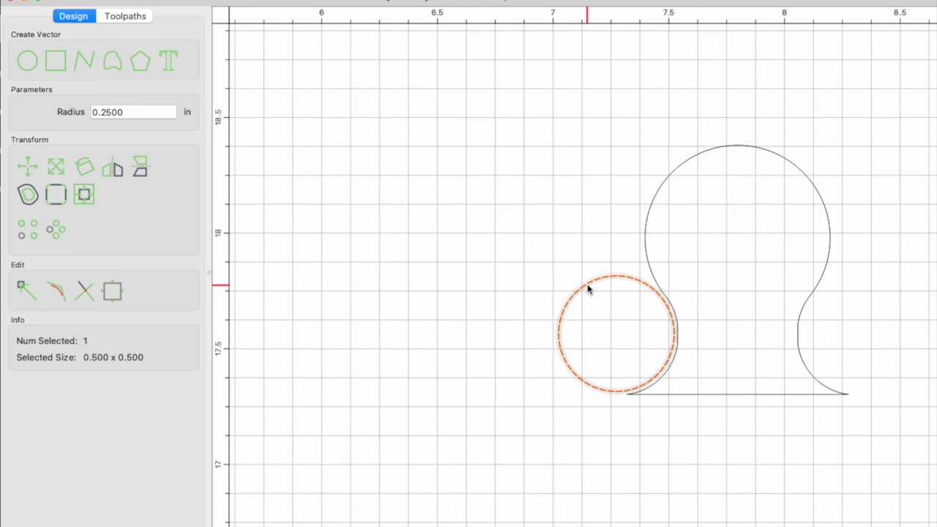
drag(587, 282, 421, 287)
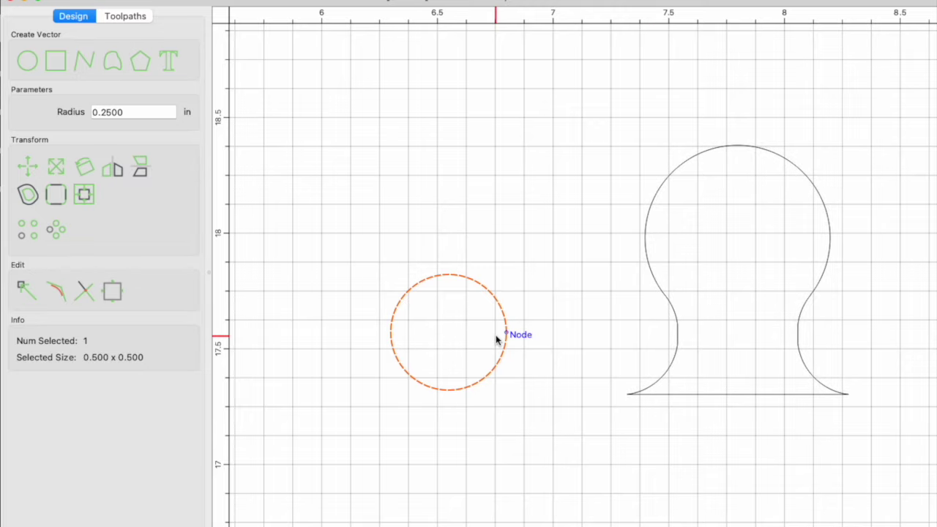
key(Delete)
Move the keyhole shape to the tall left piece's top corner.
scroll(609, 325, down, 3)
scroll(608, 327, down, 8)
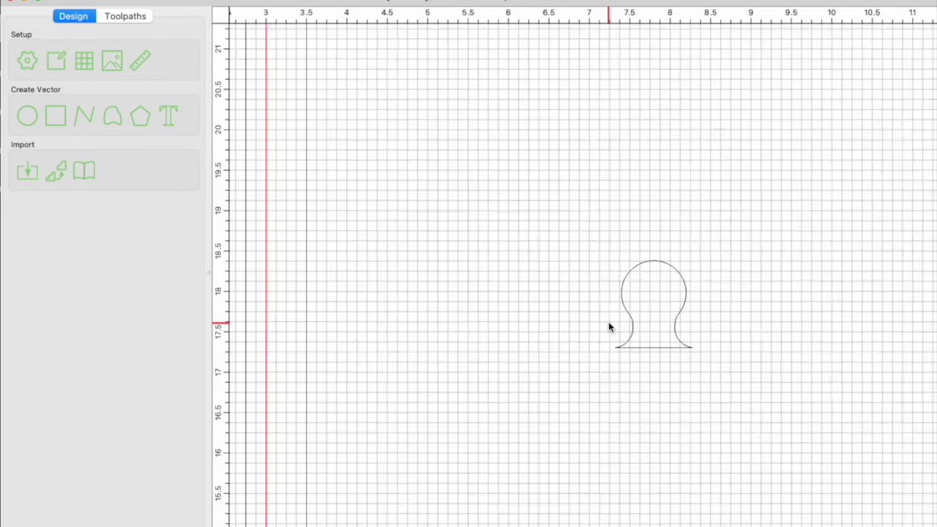
scroll(558, 324, down, 2)
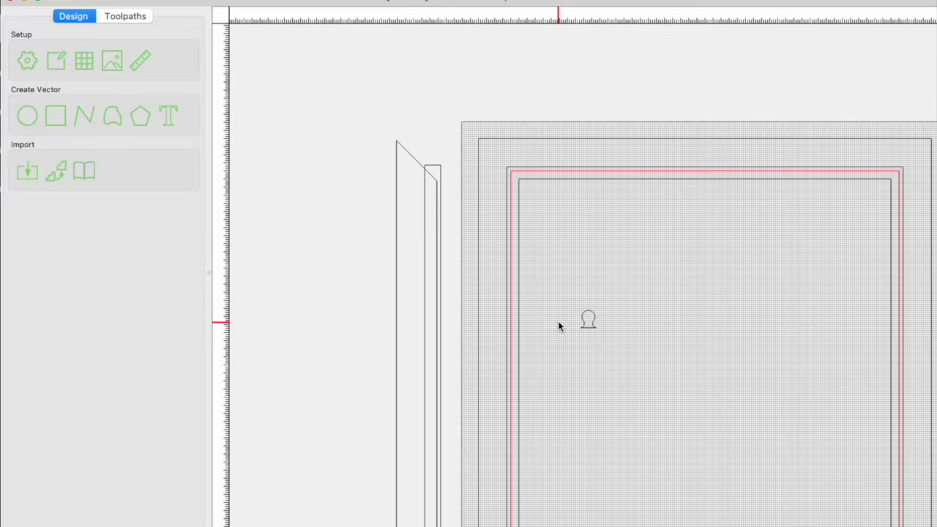
click(588, 323)
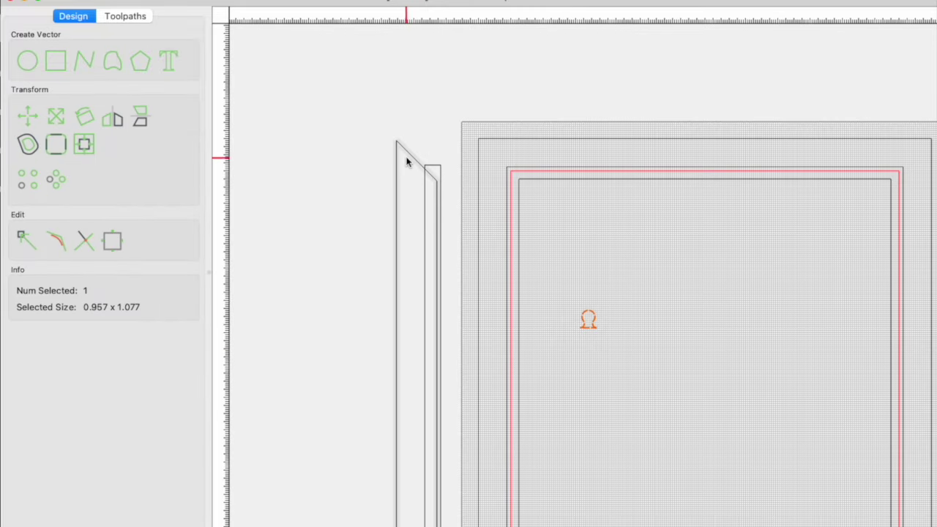
drag(588, 322, 410, 126)
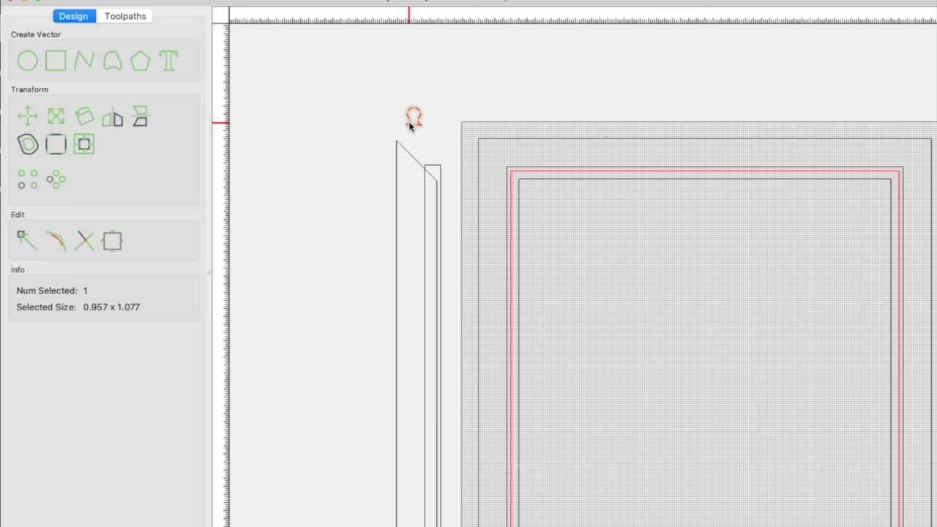
Rotate the keyhole shape by -45 degrees.
click(82, 119)
click(105, 145)
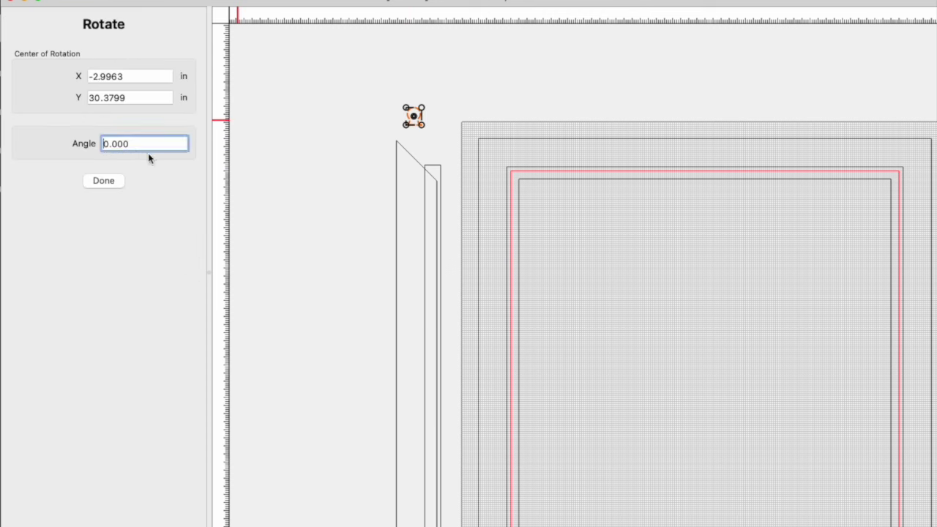
double_click(106, 144)
text(45)
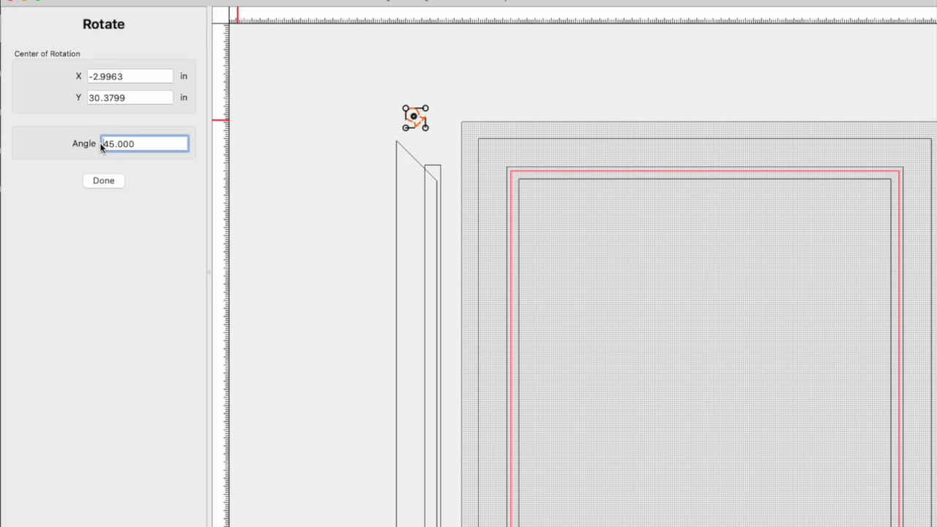
text(-)
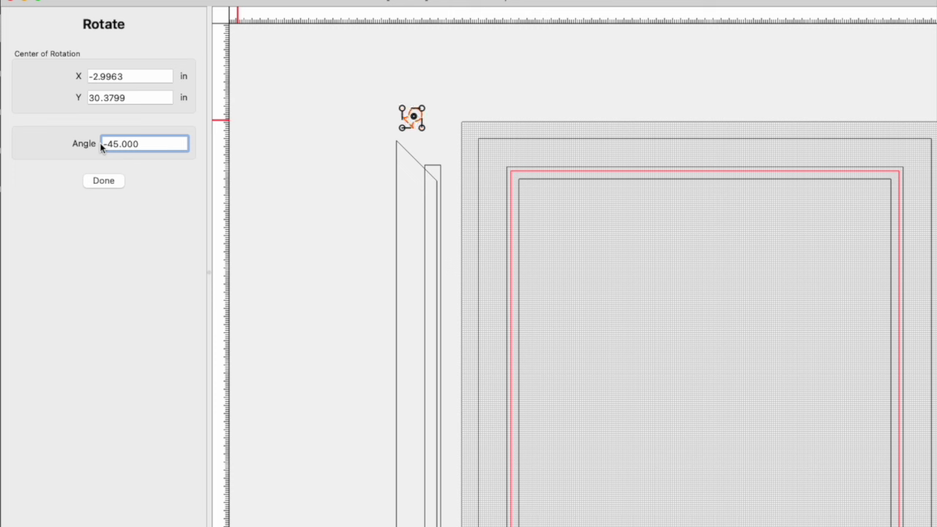
click(116, 184)
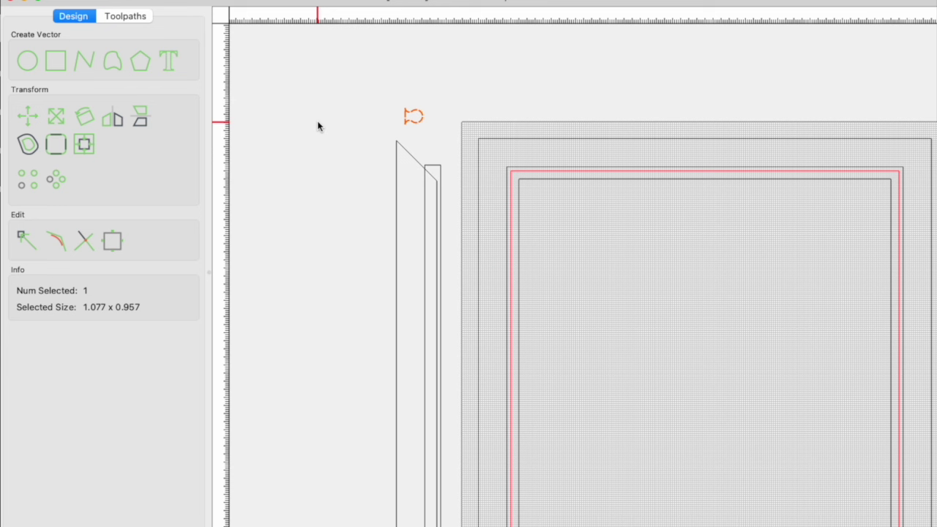
key(ctrl+y)
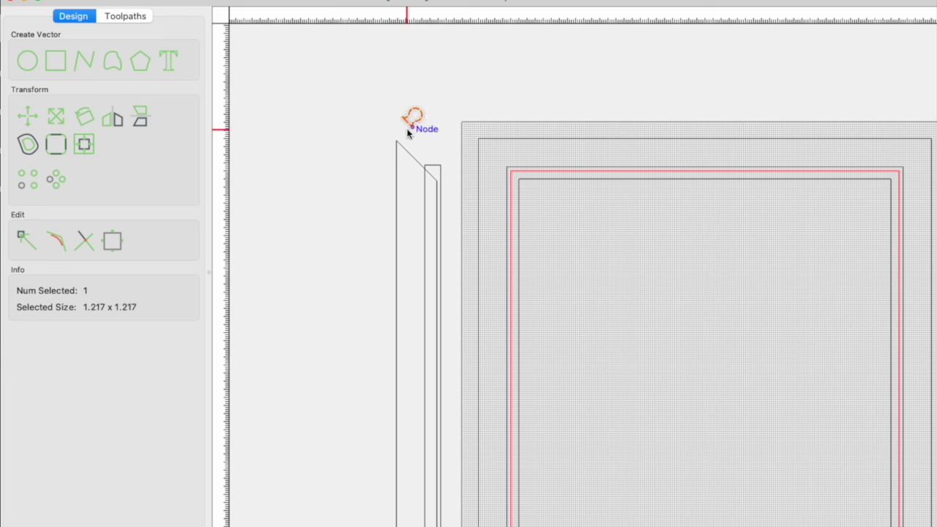
Snap the keyhole to the left piece's top corner and seat its neck on the slanted edge.
click(412, 160)
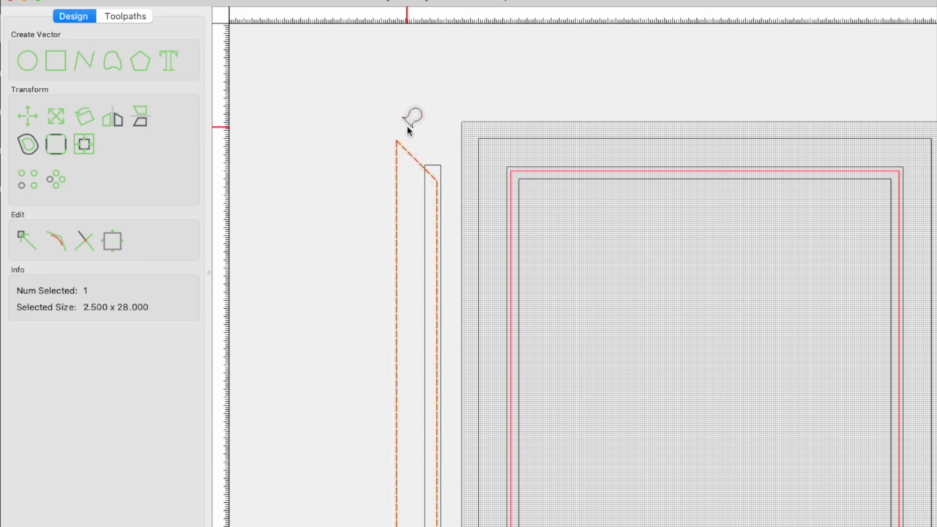
click(412, 123)
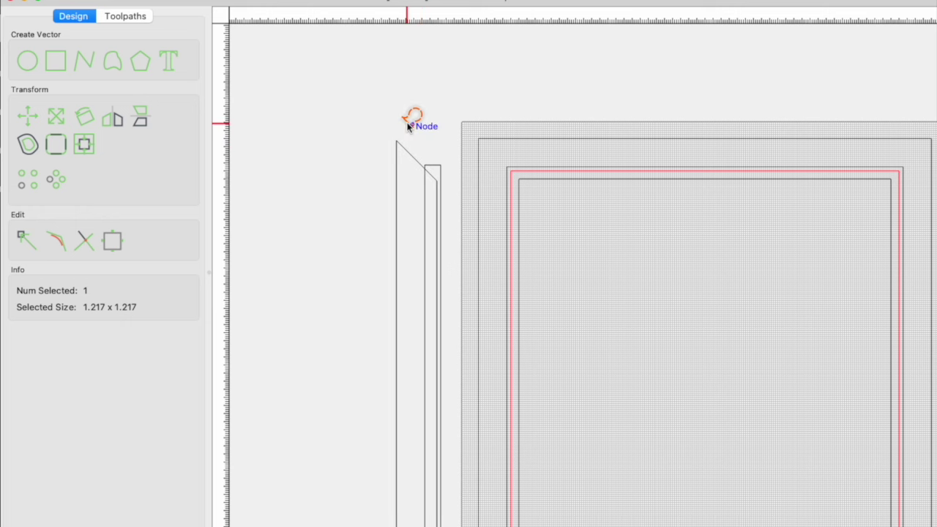
drag(408, 126, 421, 164)
scroll(414, 193, up, 3)
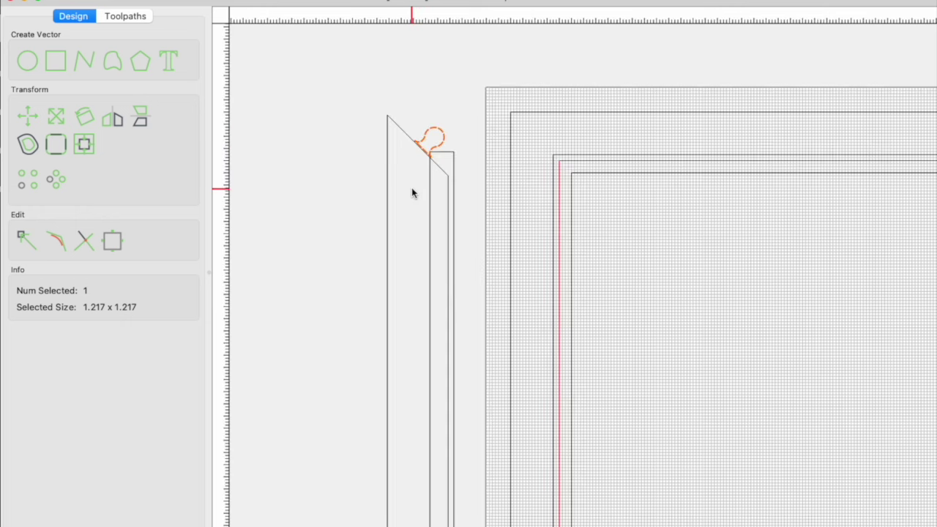
scroll(412, 192, up, 2)
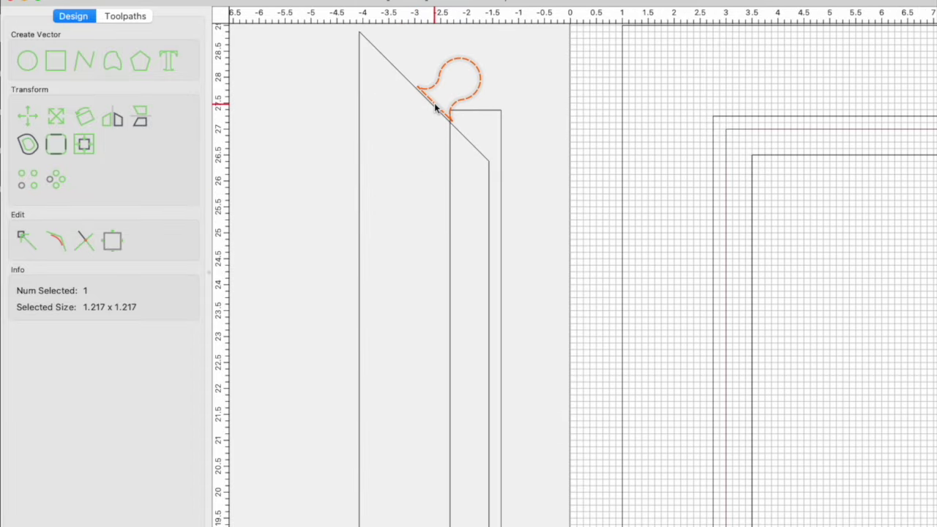
drag(436, 108, 430, 105)
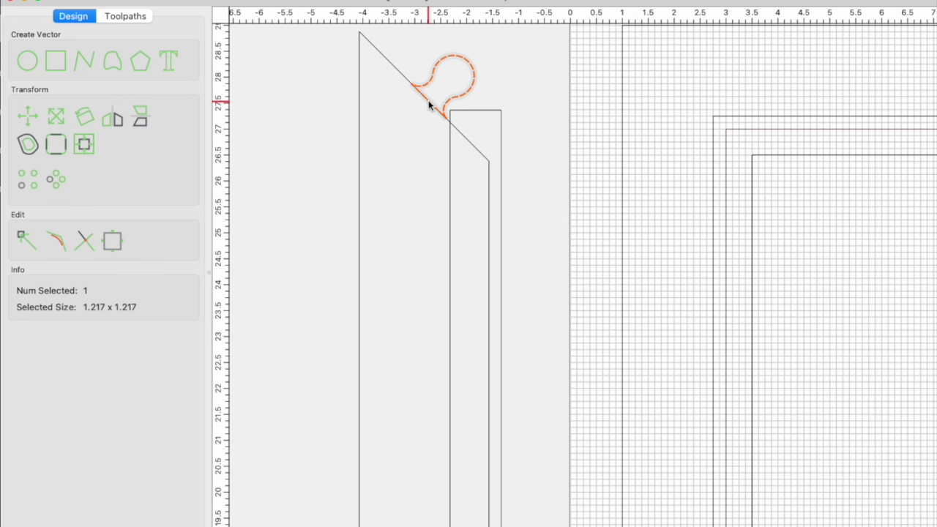
scroll(429, 105, up, 2)
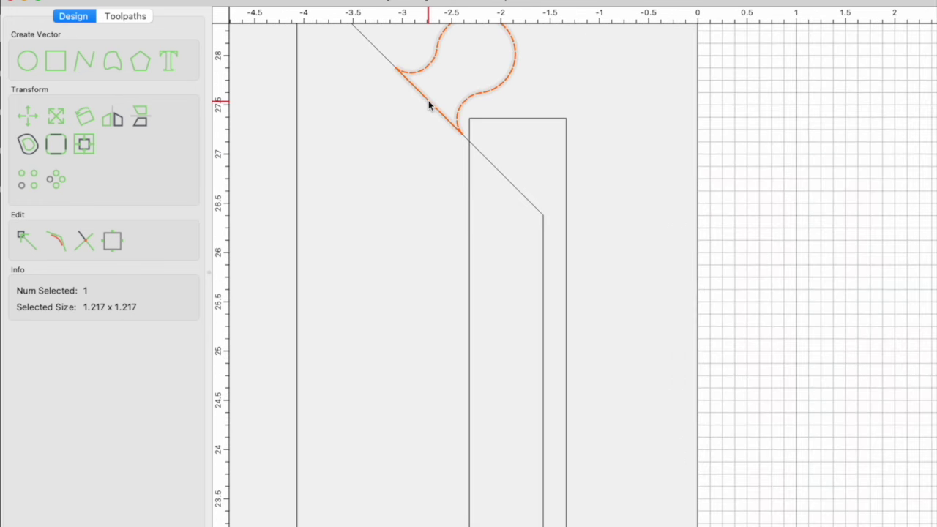
scroll(381, 153, down, 3)
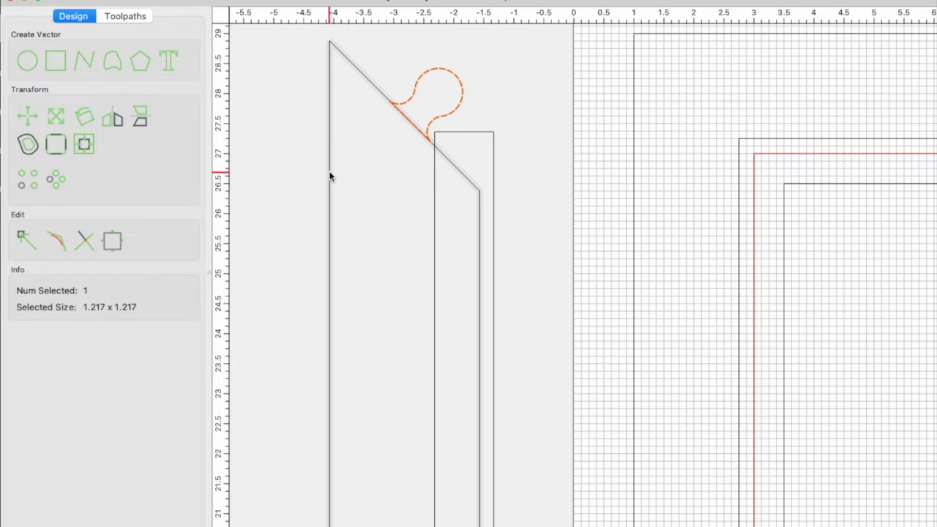
Union the keyhole with the tall left piece into one 2.500 × 28.000 in outline.
click(330, 175)
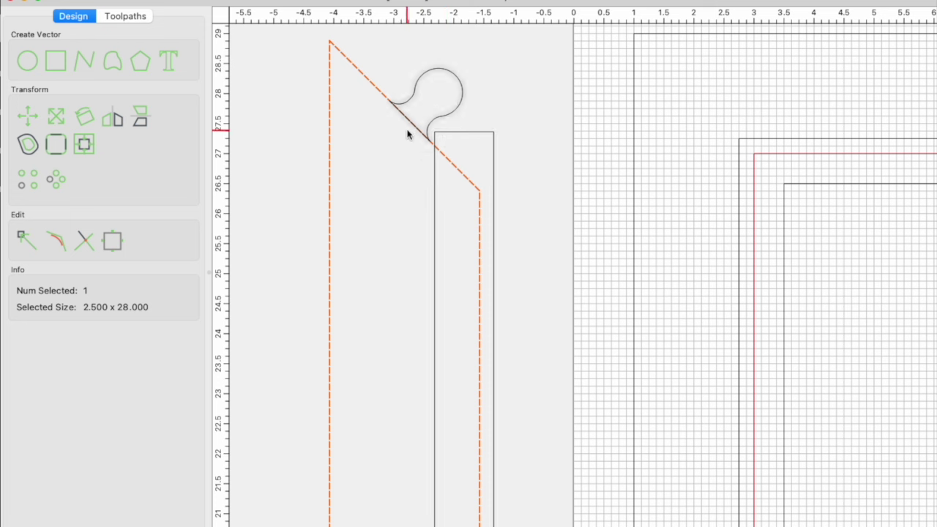
shift+click(422, 87)
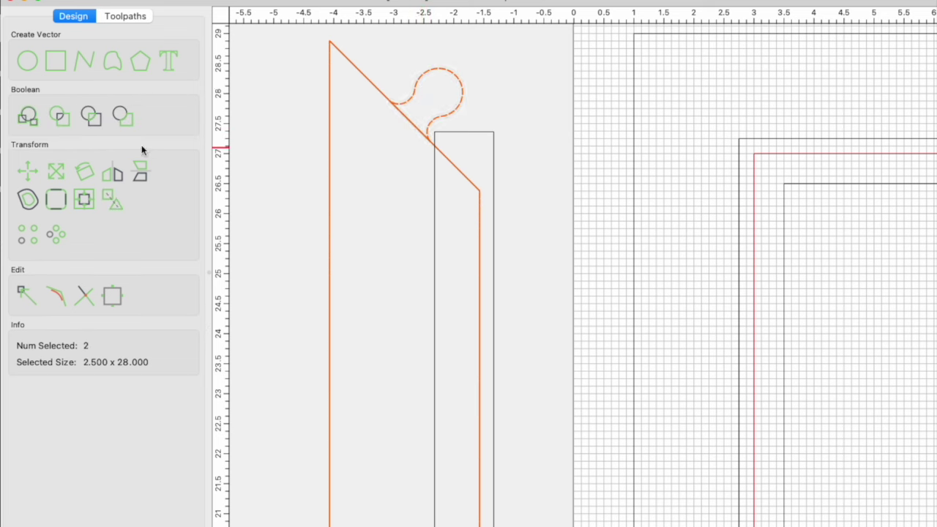
click(59, 117)
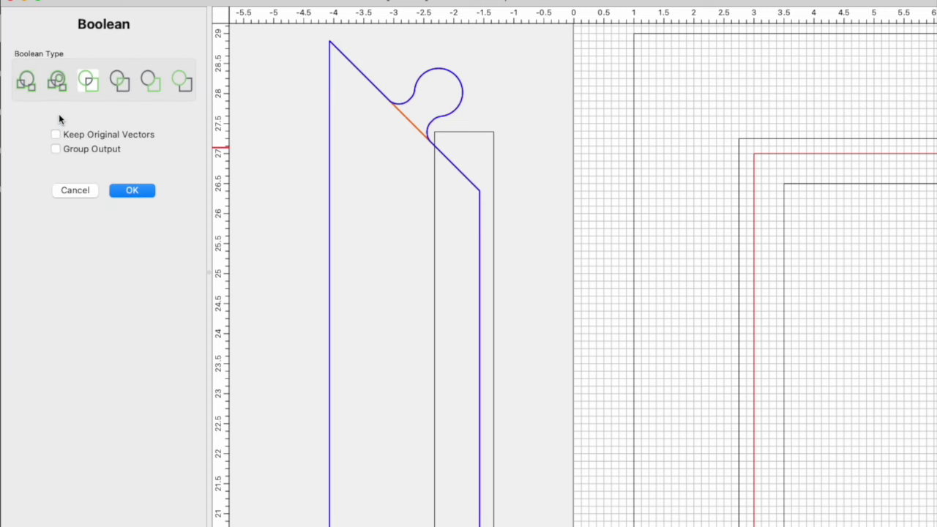
click(132, 191)
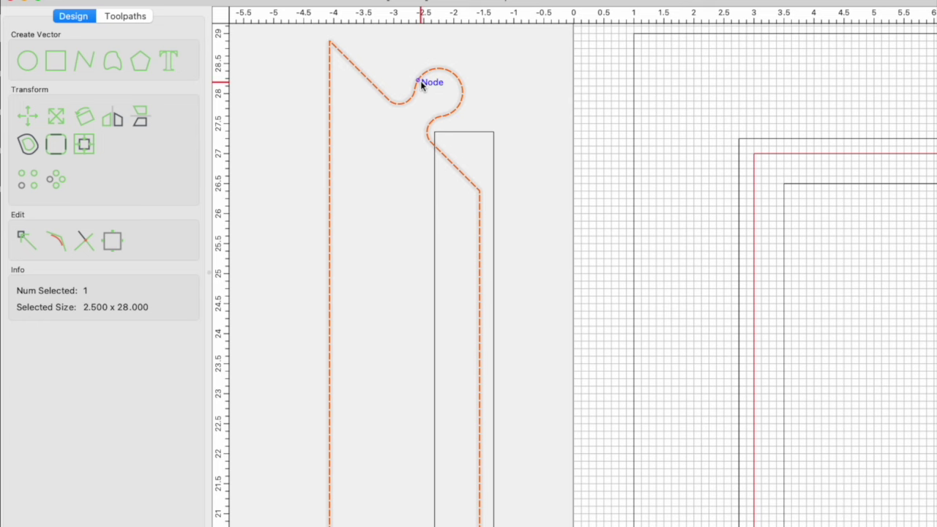
scroll(435, 218, down, 4)
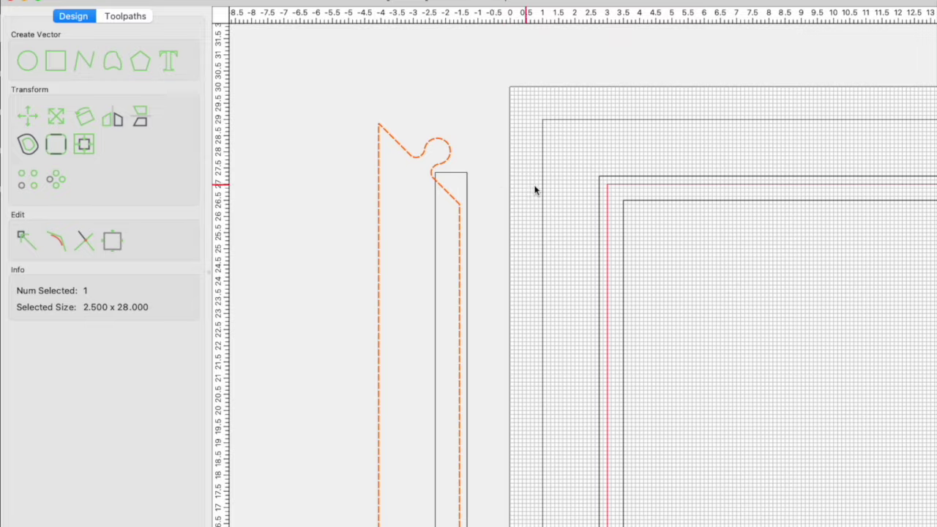
Paste a duplicate of the tabbed side profile piece.
scroll(574, 163, down, 5)
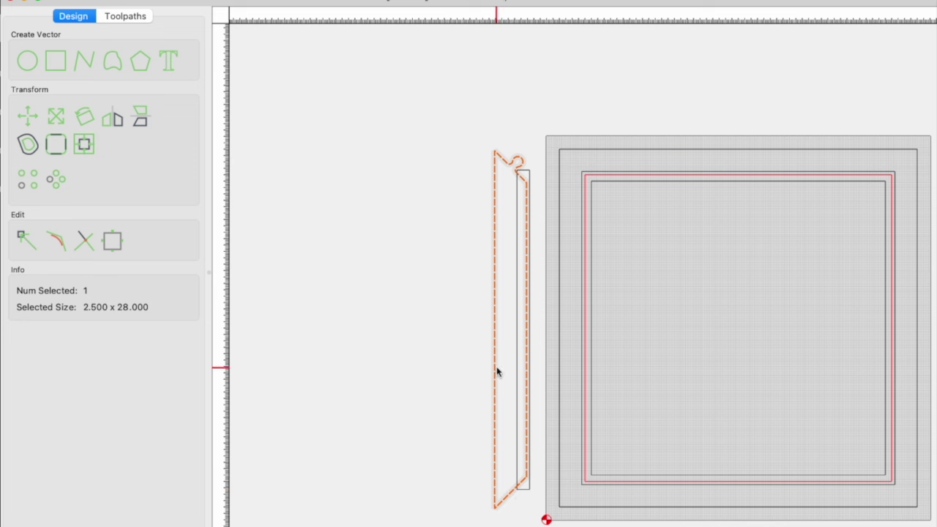
click(462, 368)
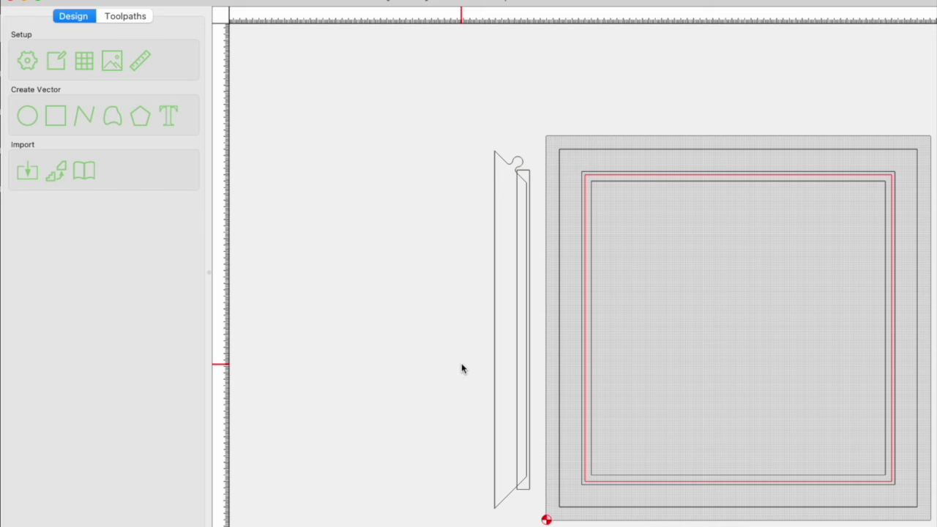
key(super+v)
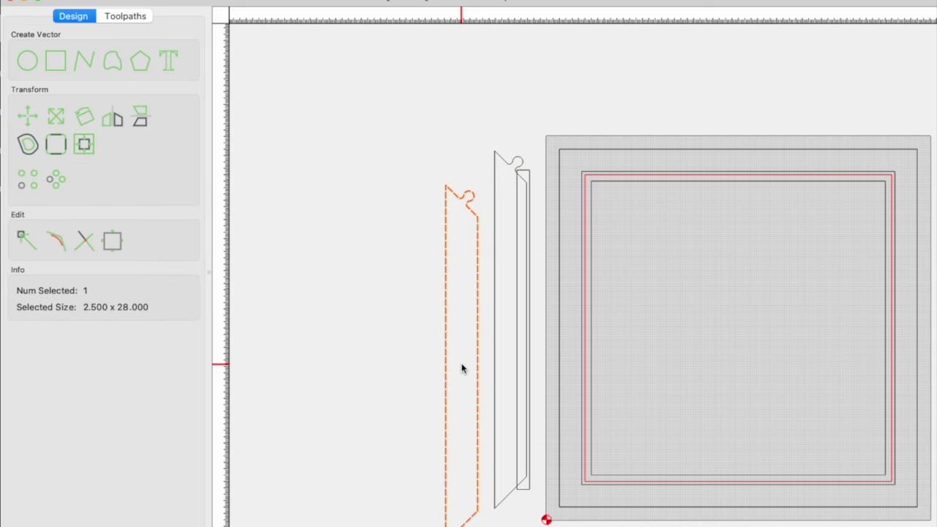
Rotate the spare copy by 90° and restore the rotation when it reverts.
click(84, 117)
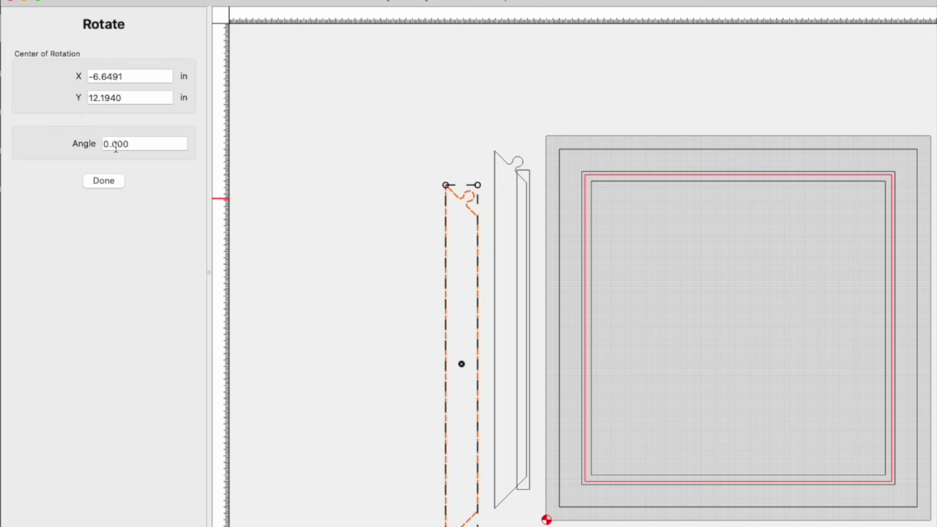
click(103, 144)
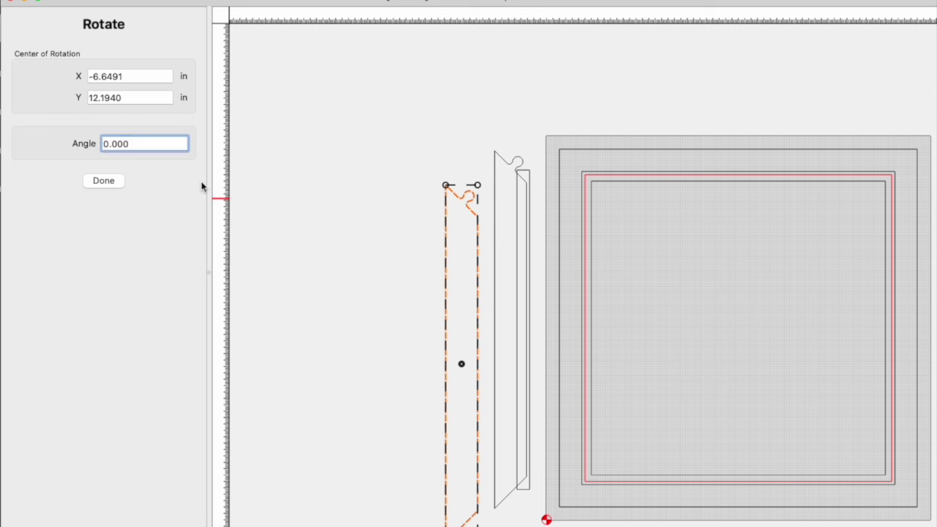
text(9)
key(Return)
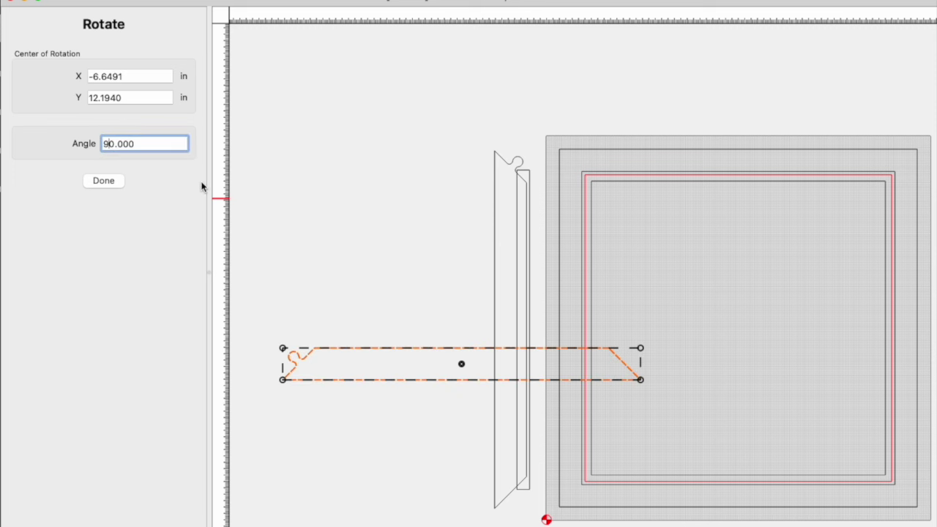
click(307, 389)
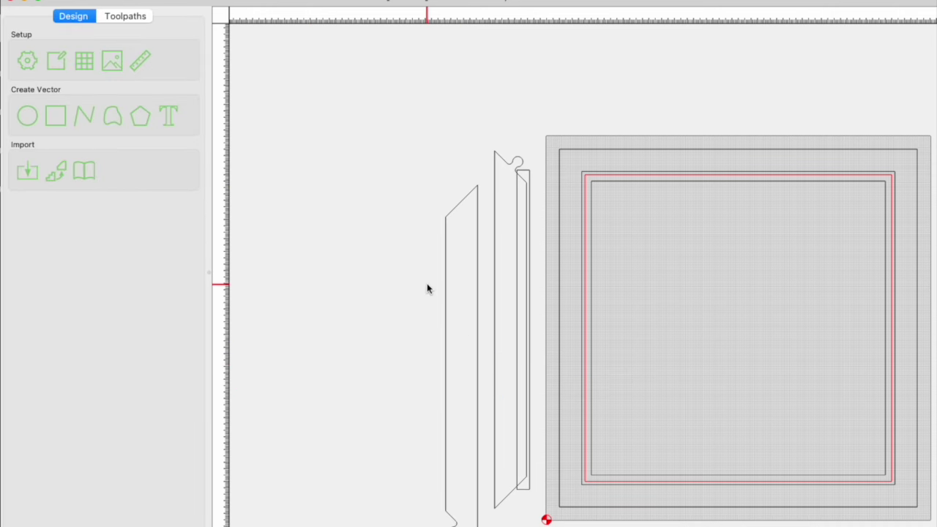
key(super+z)
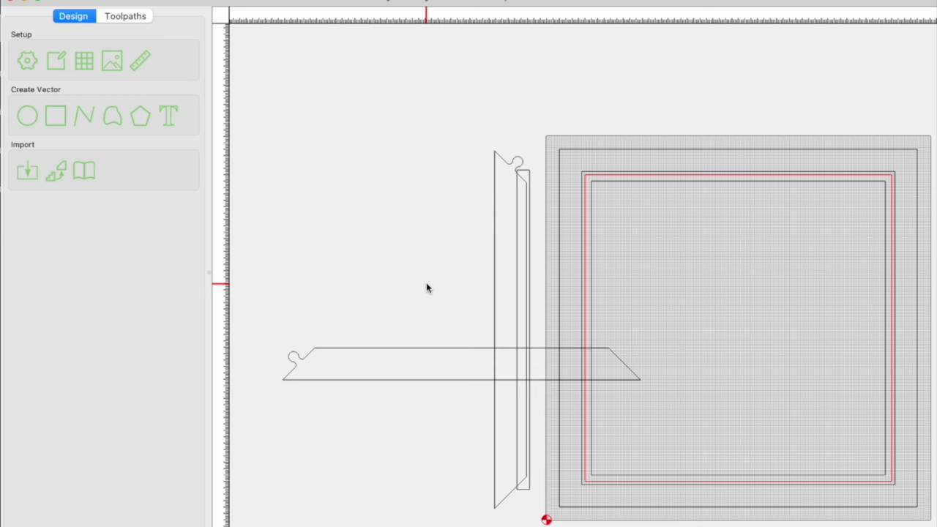
Move the horizontal rail to the side piece's bottom and Boolean-subtract it, cutting a knob slot.
click(289, 379)
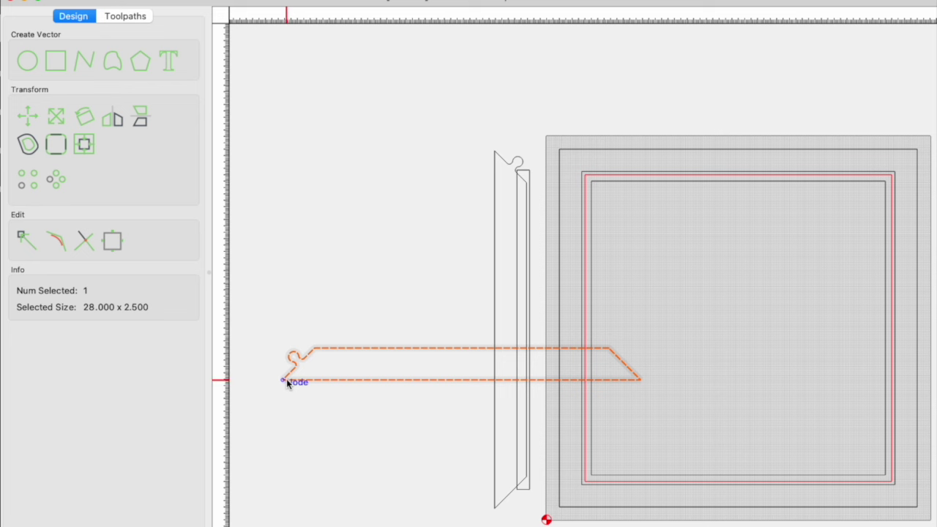
drag(286, 379, 450, 459)
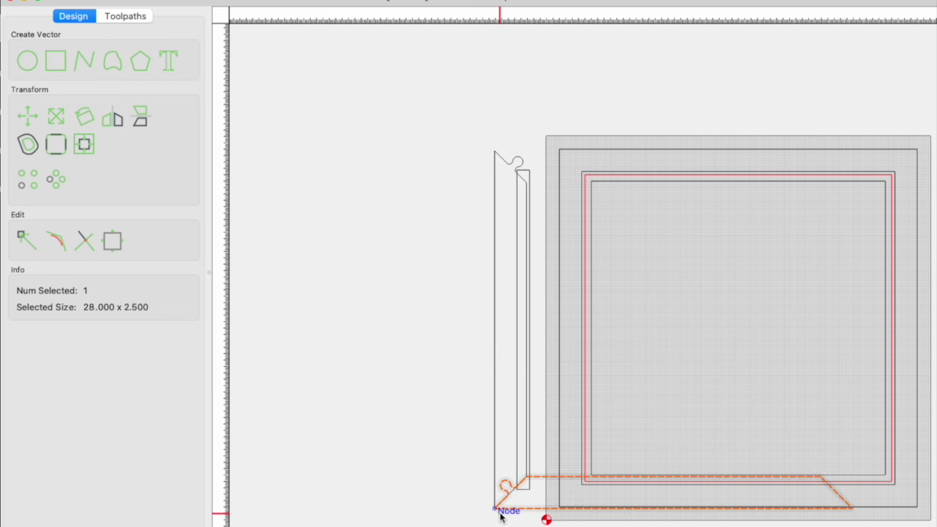
click(493, 438)
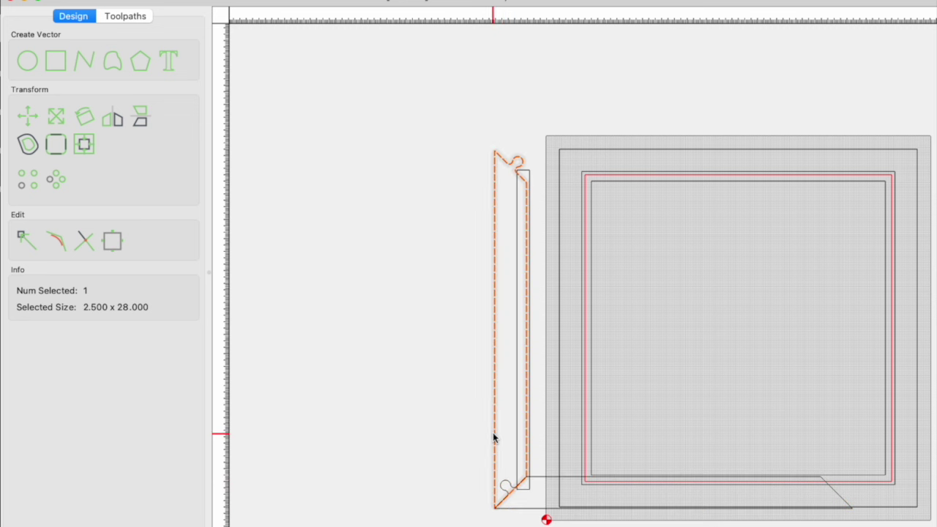
shift+click(549, 474)
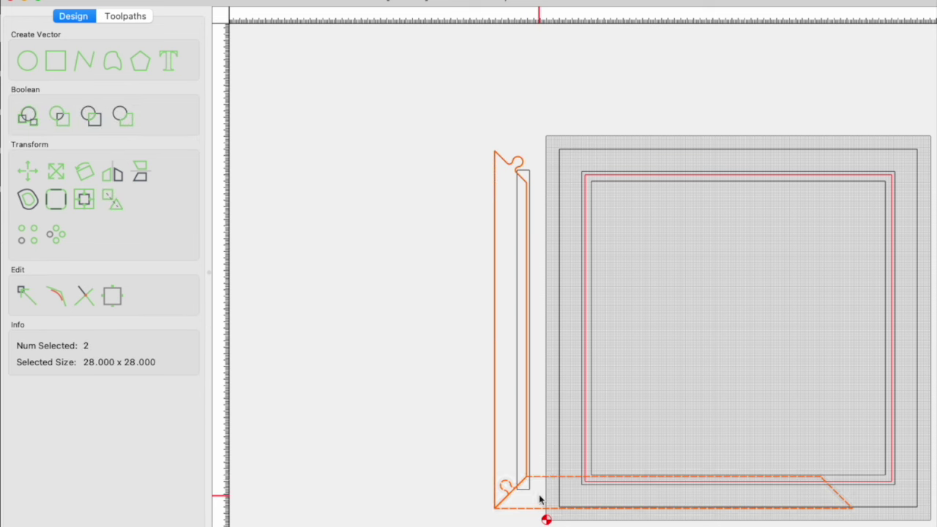
click(123, 116)
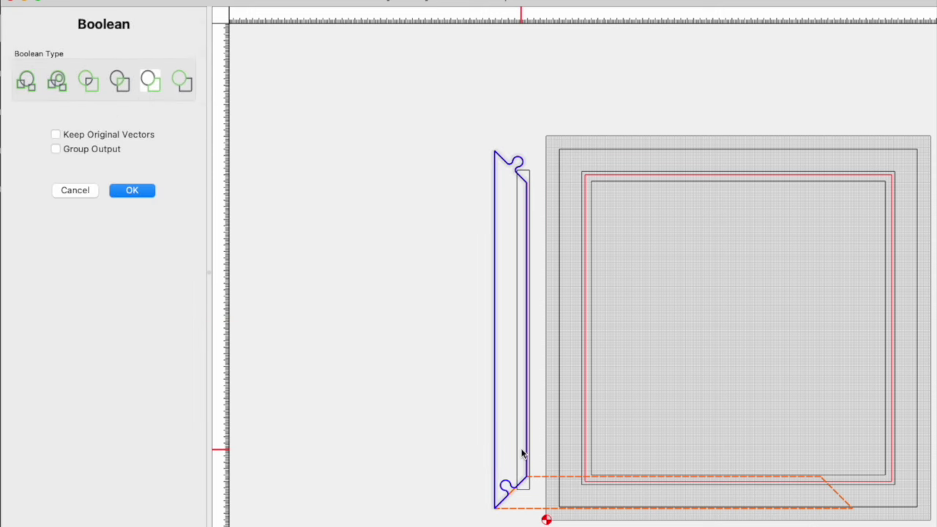
click(134, 193)
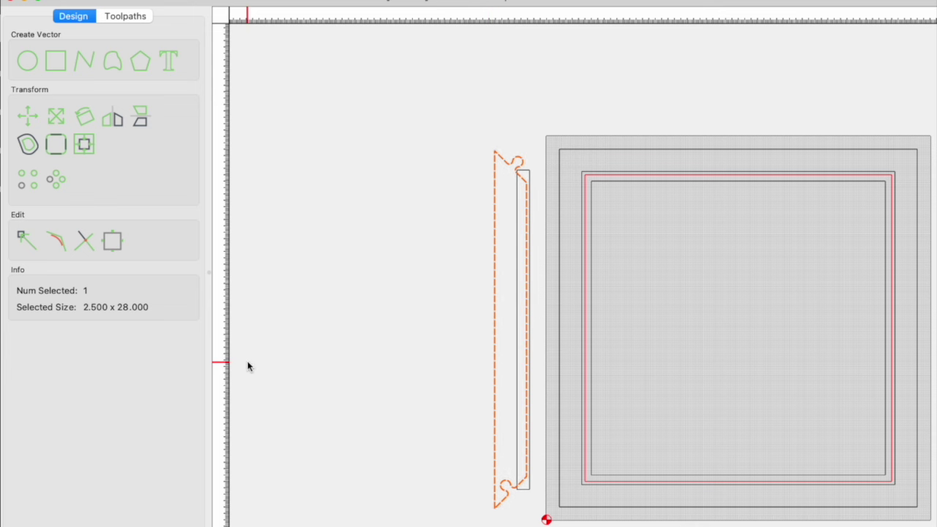
scroll(560, 456, up, 5)
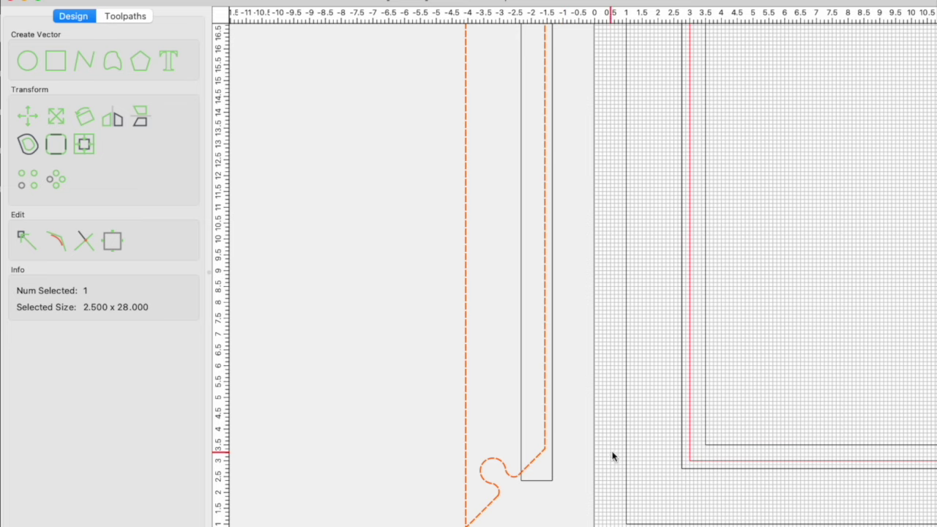
scroll(619, 452, down, 5)
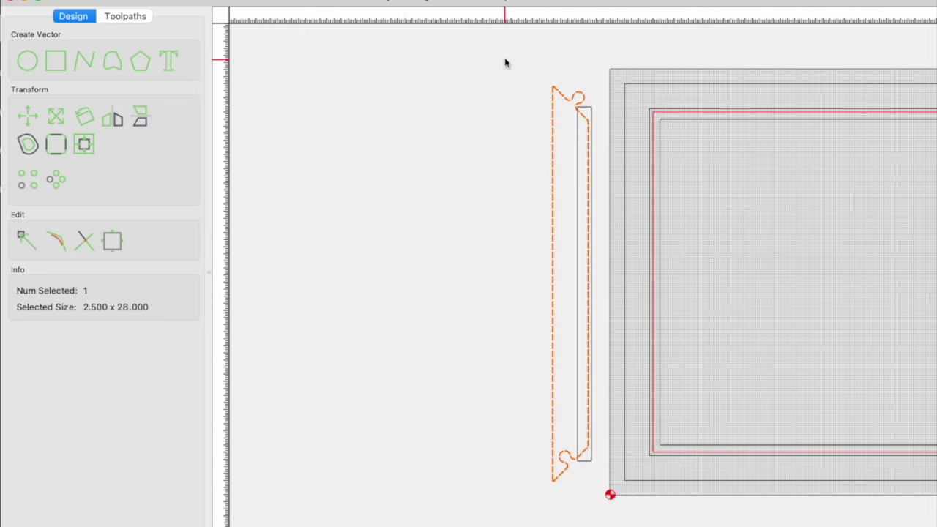
Group the side piece with its lip rectangle, move it to the board's left edge, and paste a copy.
drag(505, 57, 605, 488)
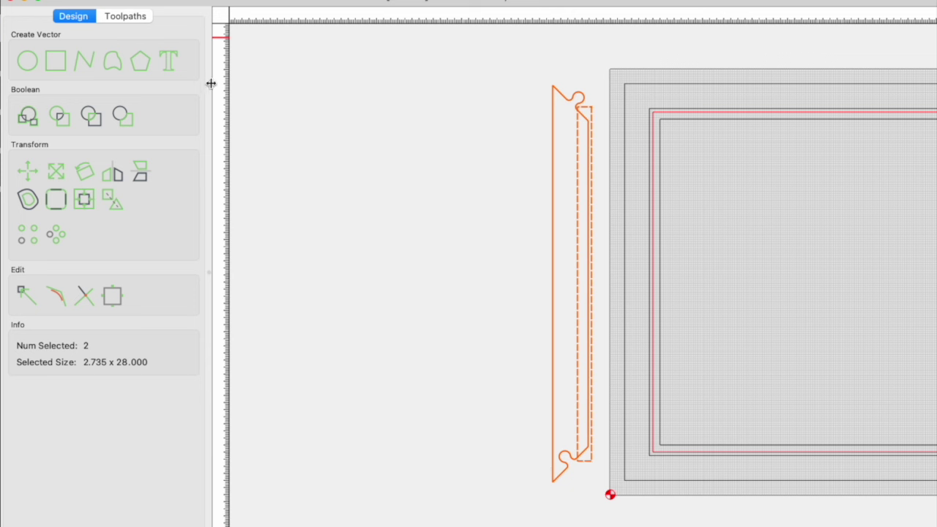
click(120, 208)
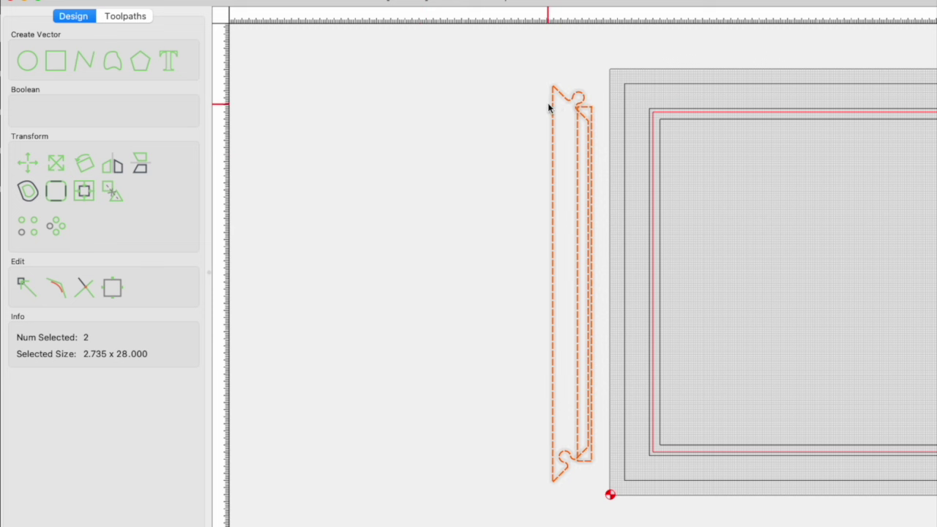
drag(555, 110, 627, 107)
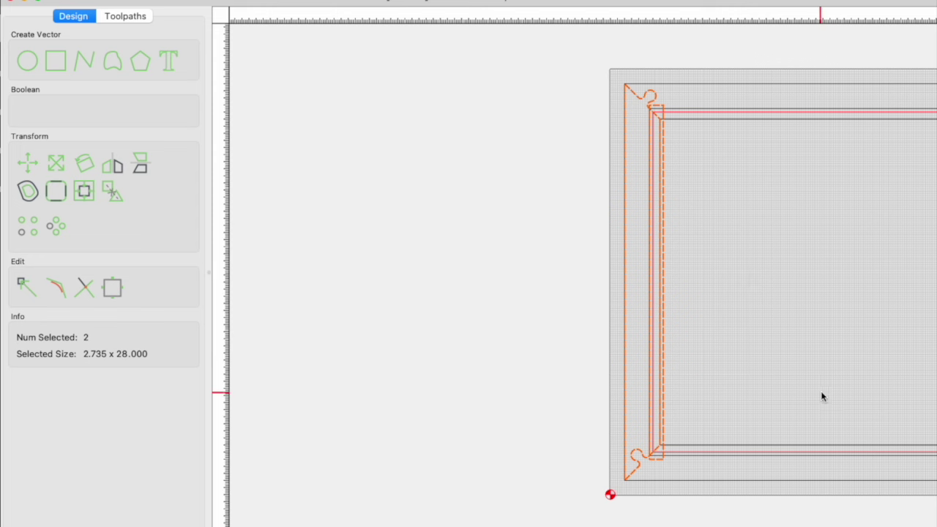
scroll(840, 388, right, 6)
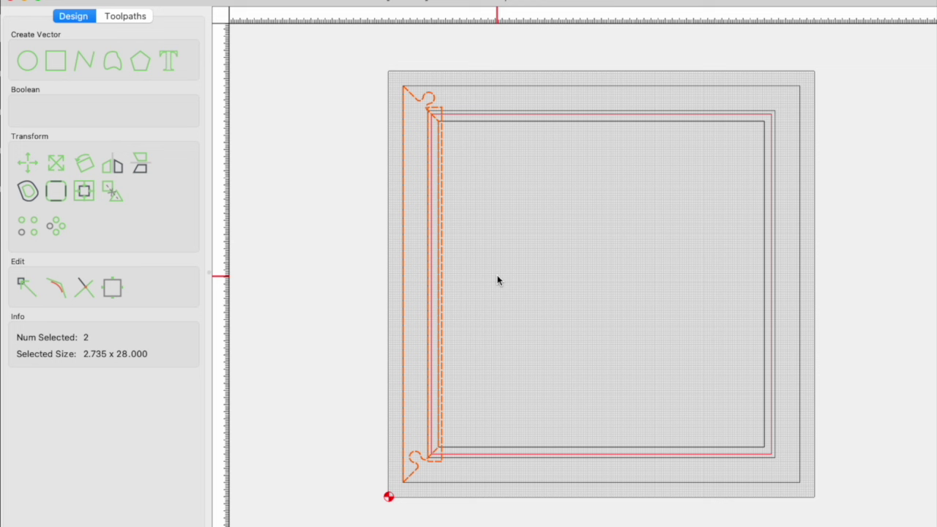
key(ctrl+v)
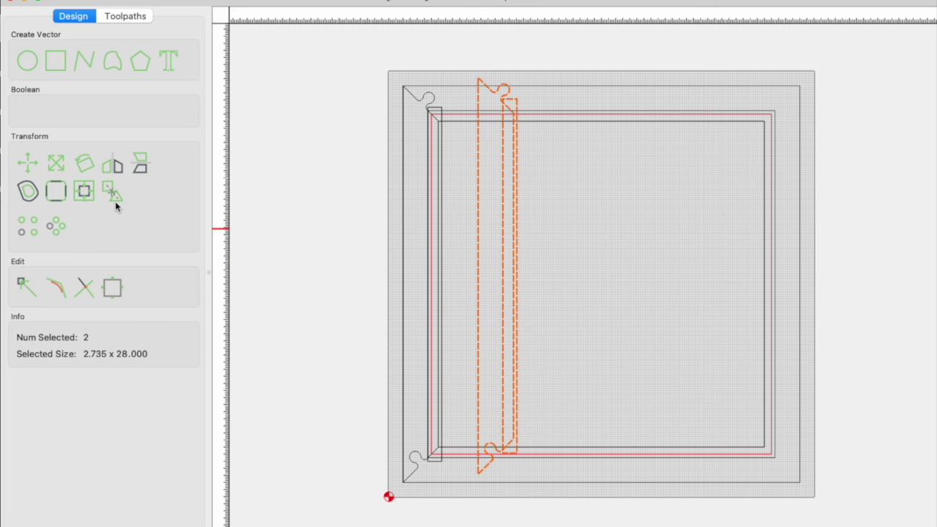
Rotate the pasted copy 90° and place it on the frame's bottom edge.
click(81, 170)
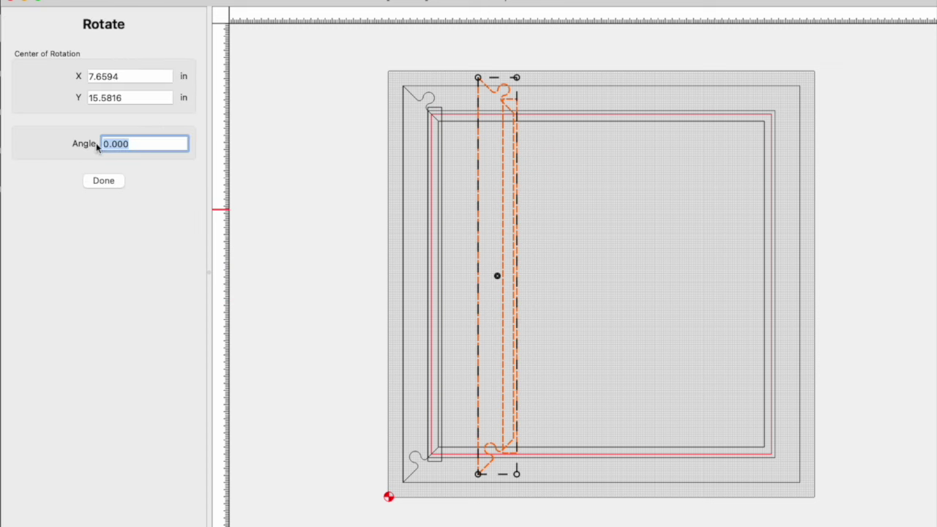
text(90)
key(Return)
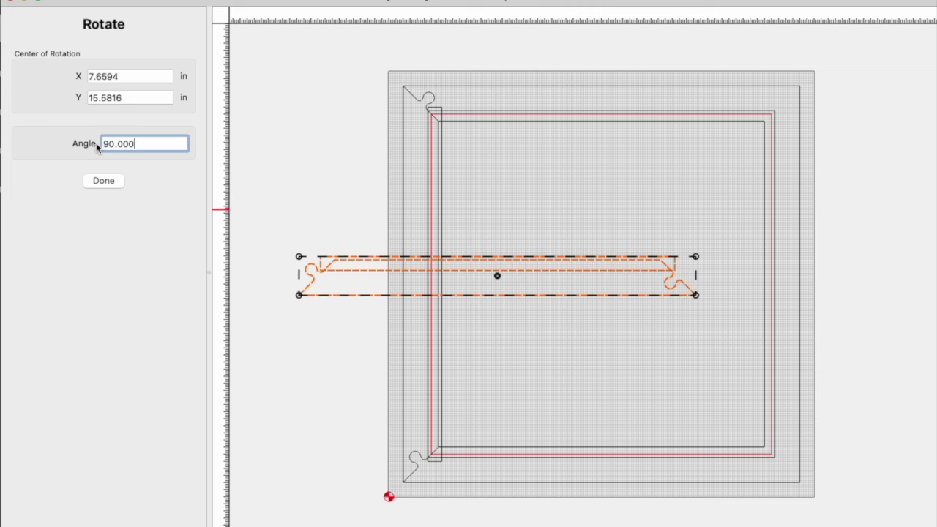
click(106, 182)
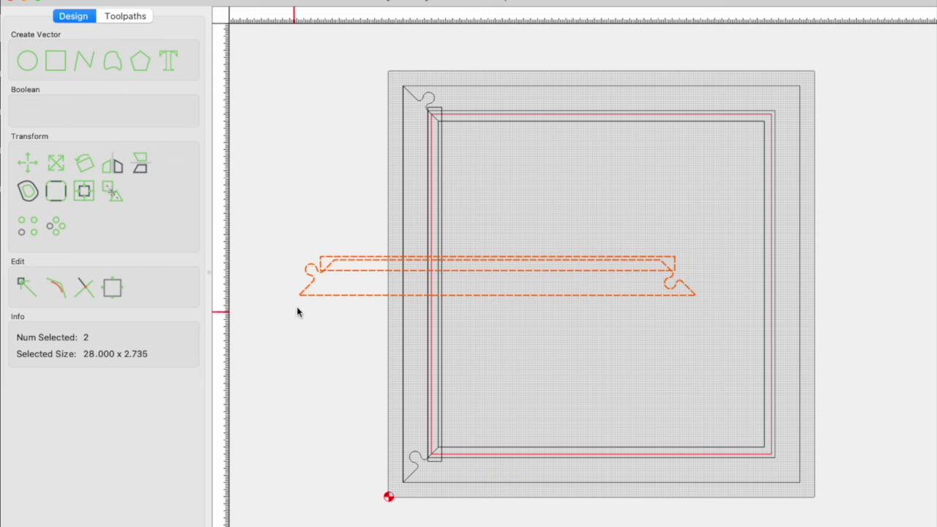
drag(308, 296, 414, 487)
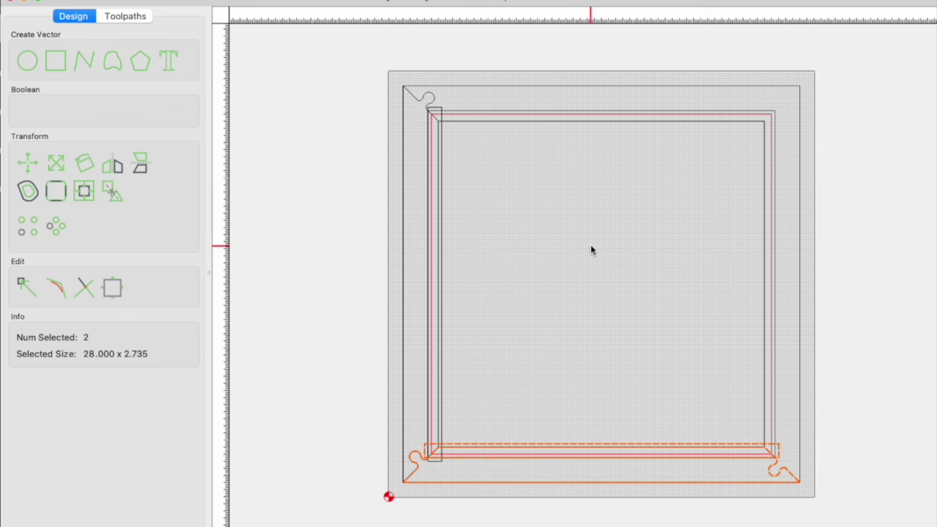
Rotate another rail copy 180° and move it to the top edge.
click(84, 162)
text(180)
click(103, 180)
drag(410, 215, 438, 112)
Copy and mirror the left side piece onto the right edge, then move the left piece off the board.
click(443, 318)
key(ctrl+c)
key(ctrl+v)
click(112, 164)
drag(563, 139, 831, 86)
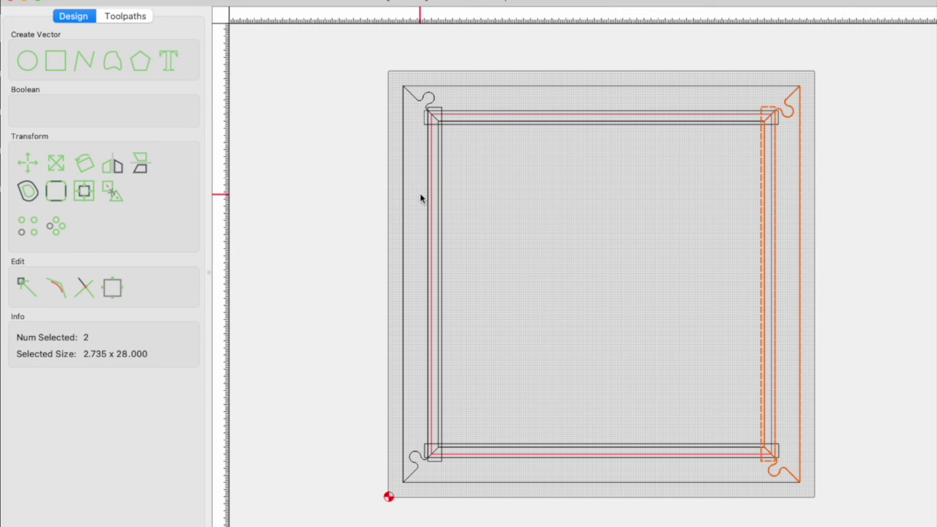
click(402, 249)
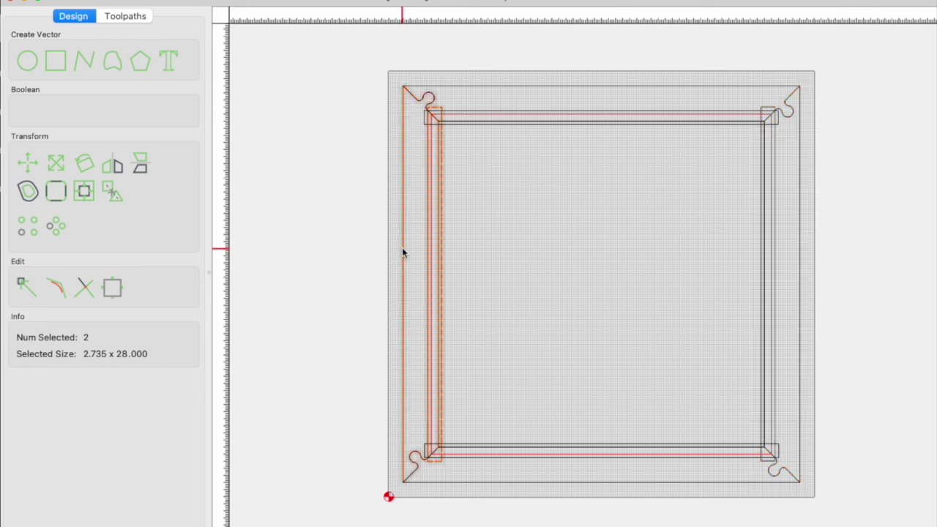
drag(402, 249, 341, 244)
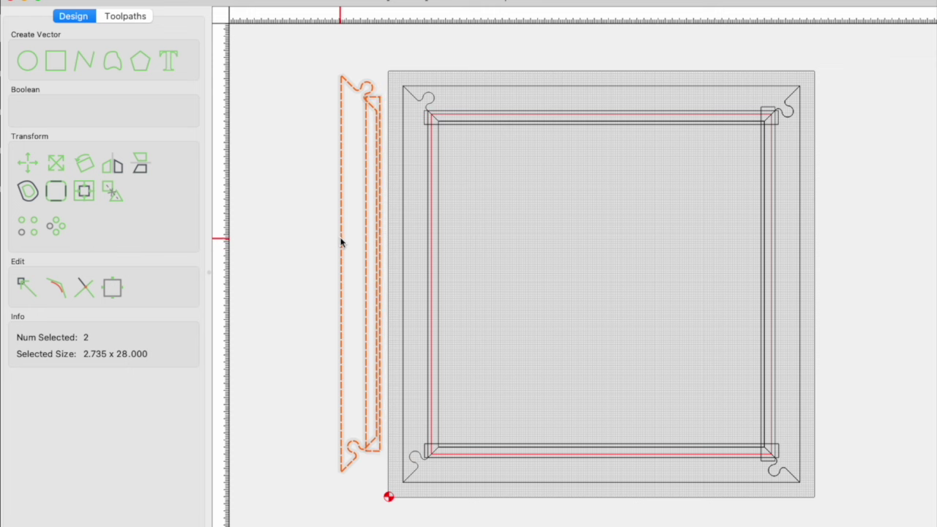
Select the four overlapping 28x28 square outlines.
click(523, 483)
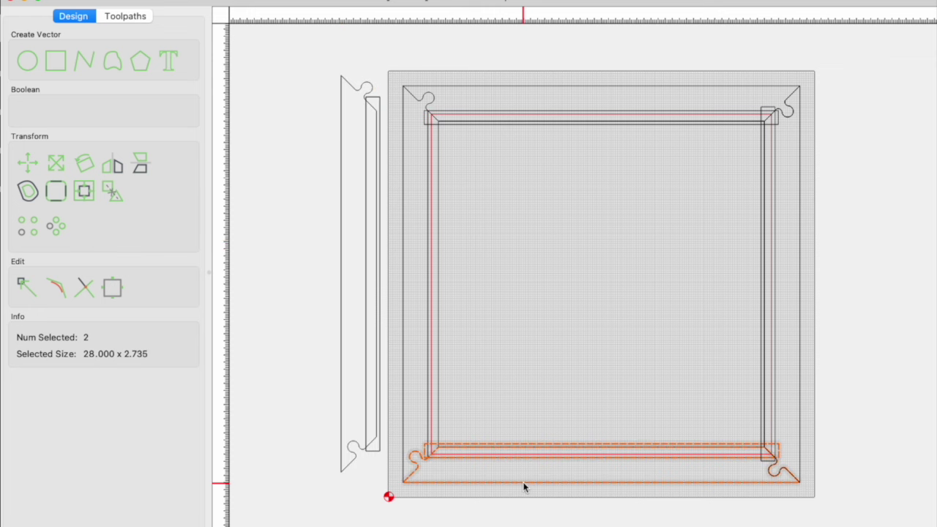
click(441, 274)
click(424, 278)
click(404, 241)
key(super+a)
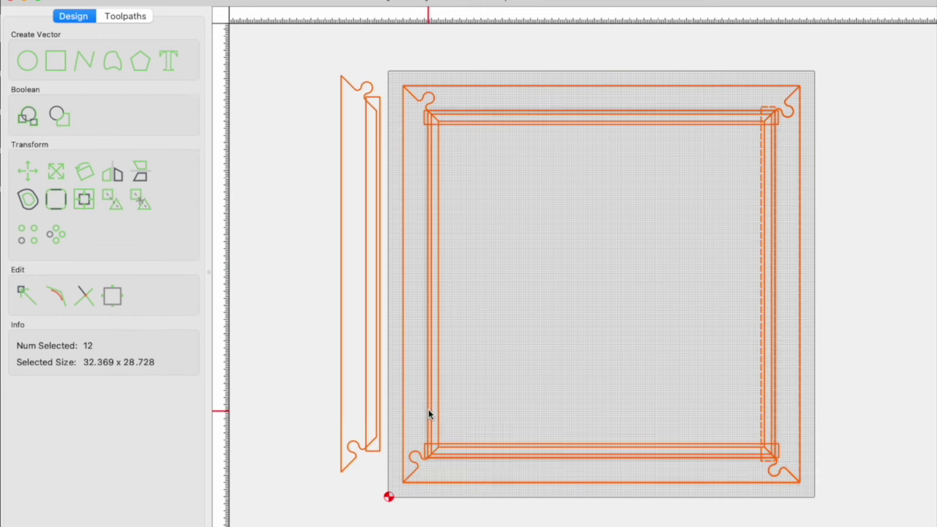
click(431, 366)
Move the selected square outlines onto the Acrylic layer via Edit > Show Layers.
click(146, 2)
click(158, 120)
click(563, 265)
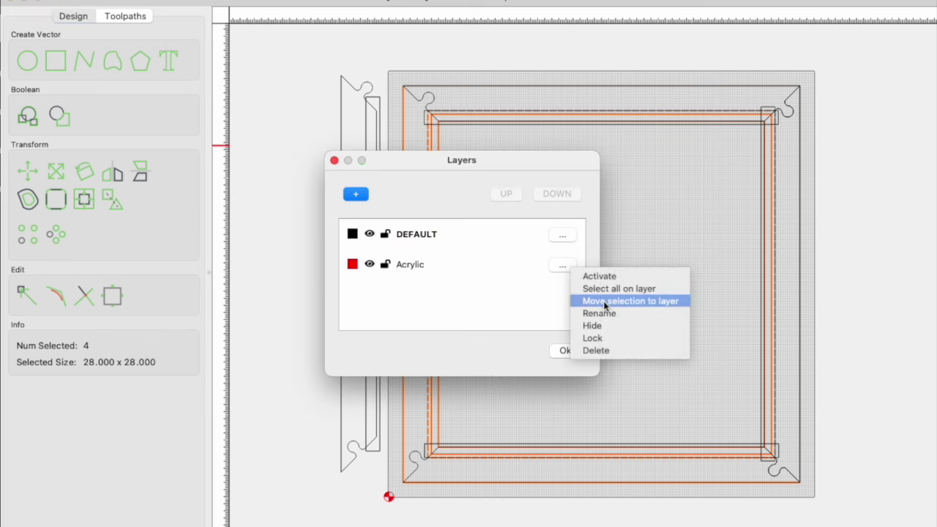
click(605, 302)
Hide the Acrylic layer and close the layers list.
click(558, 268)
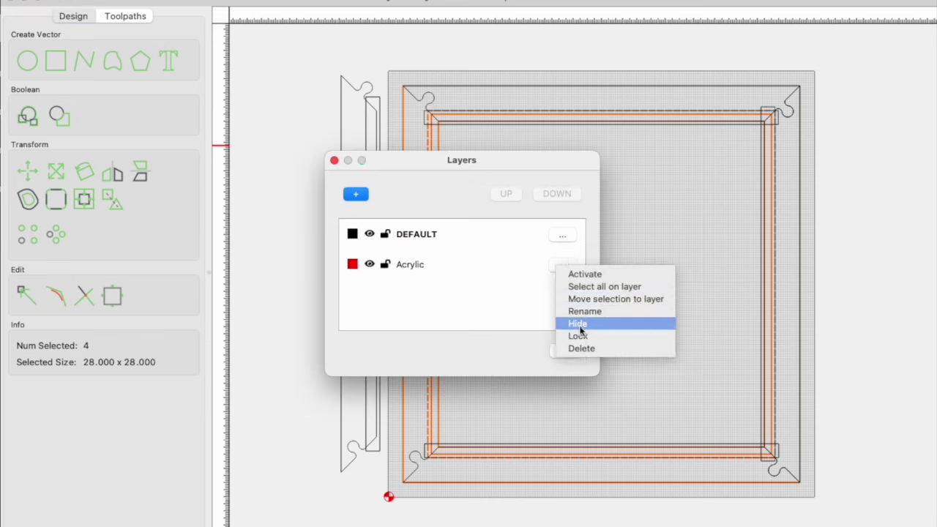
click(599, 275)
click(372, 268)
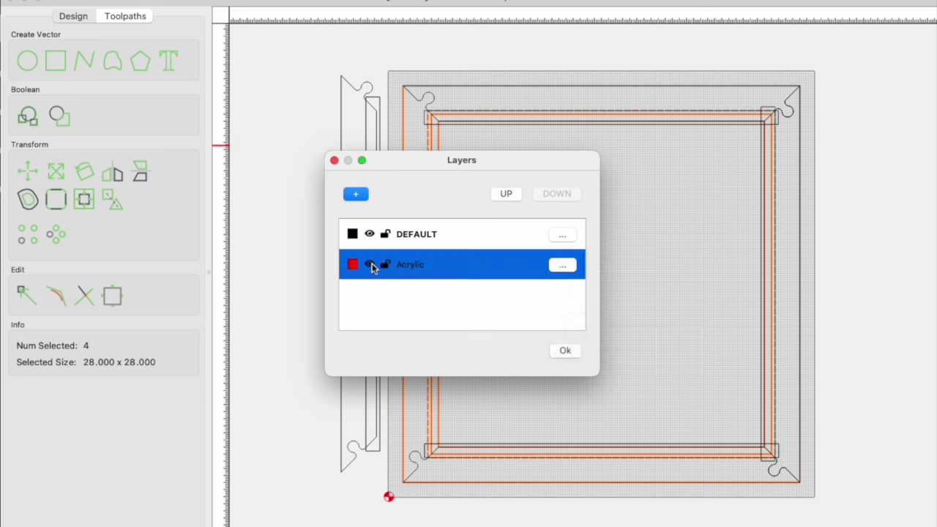
click(564, 268)
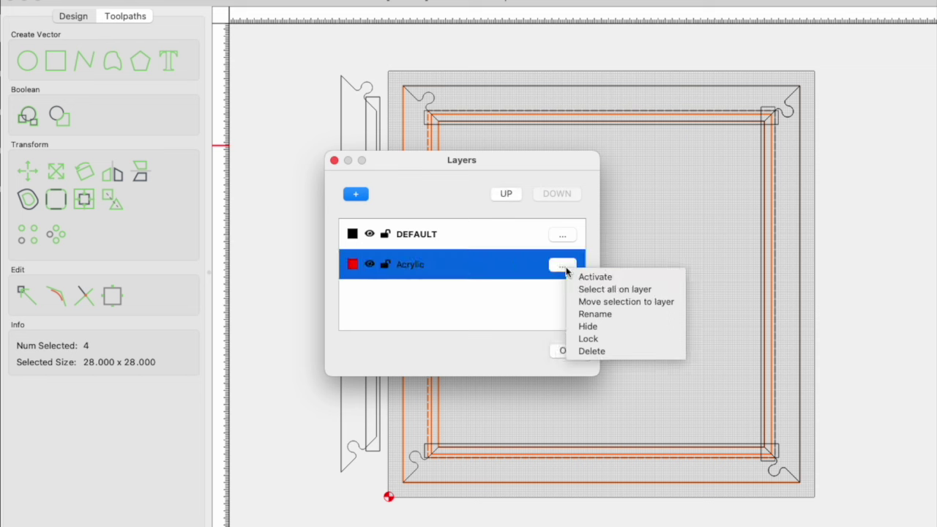
click(588, 328)
click(564, 353)
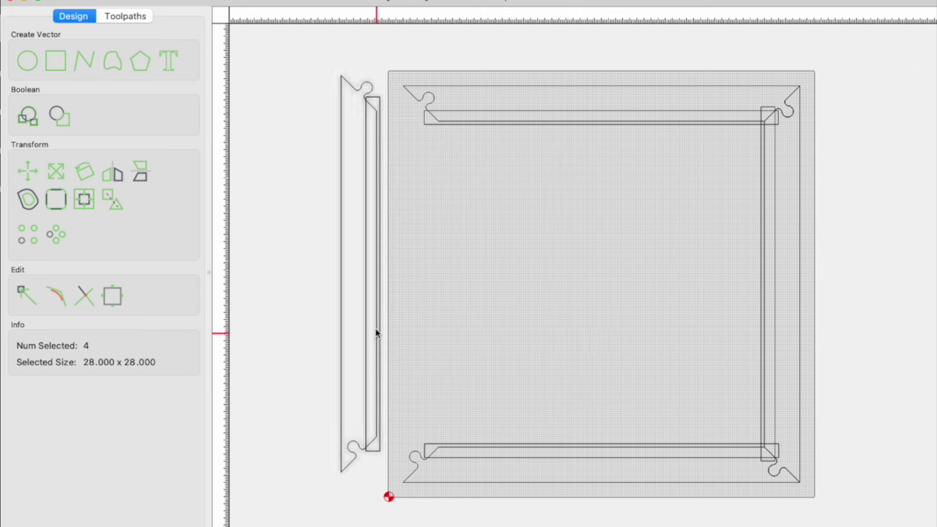
Move the top frame piece down just above the bottom piece.
click(342, 308)
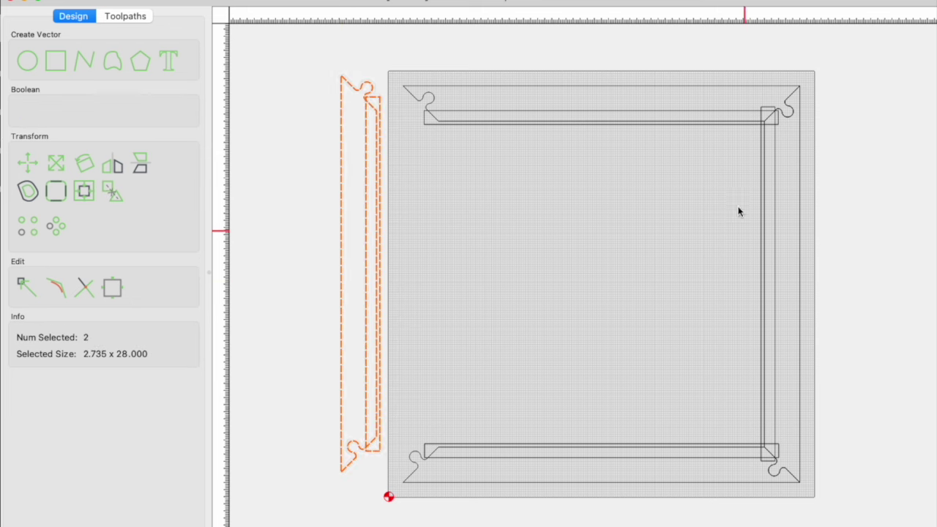
click(611, 89)
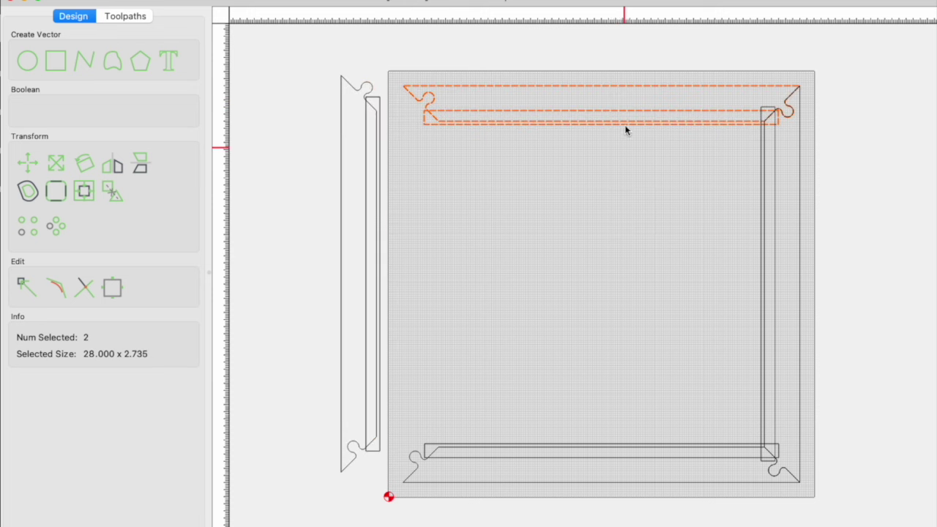
drag(613, 90, 611, 402)
Rotate the tall left piece 90° and move it into the horizontal stack.
click(84, 164)
click(103, 180)
click(342, 278)
click(85, 164)
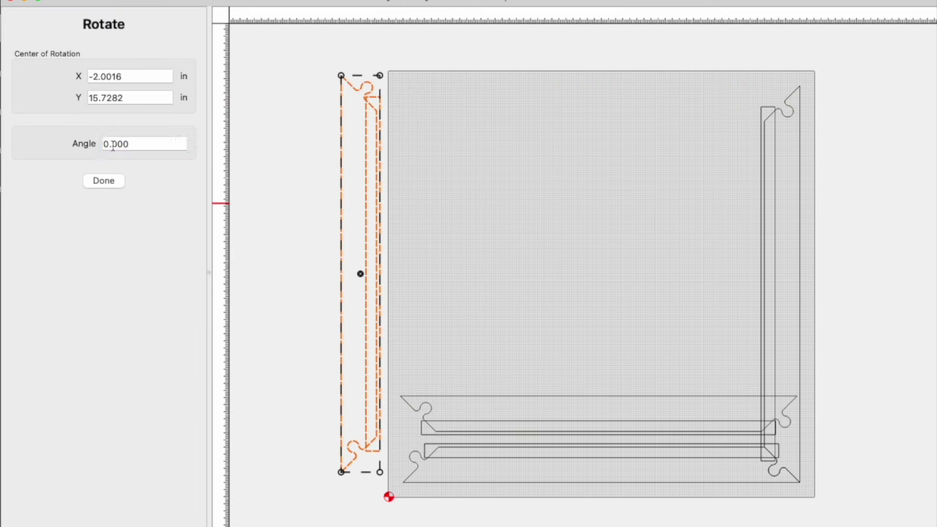
text(90)
click(103, 181)
drag(303, 272, 545, 362)
Rotate the tall right piece 90°, place it above the stack, and deselect everything.
click(799, 278)
click(84, 164)
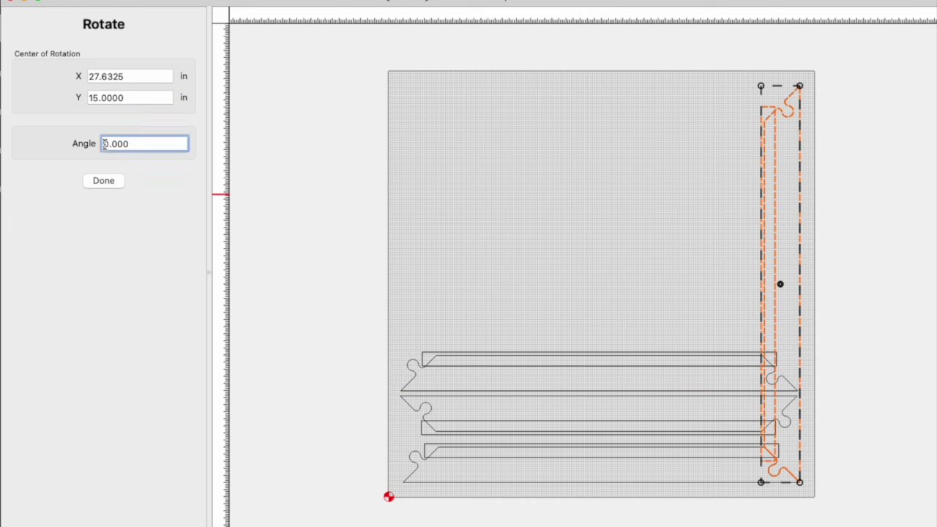
text(90)
click(103, 180)
drag(830, 286, 649, 322)
click(651, 276)
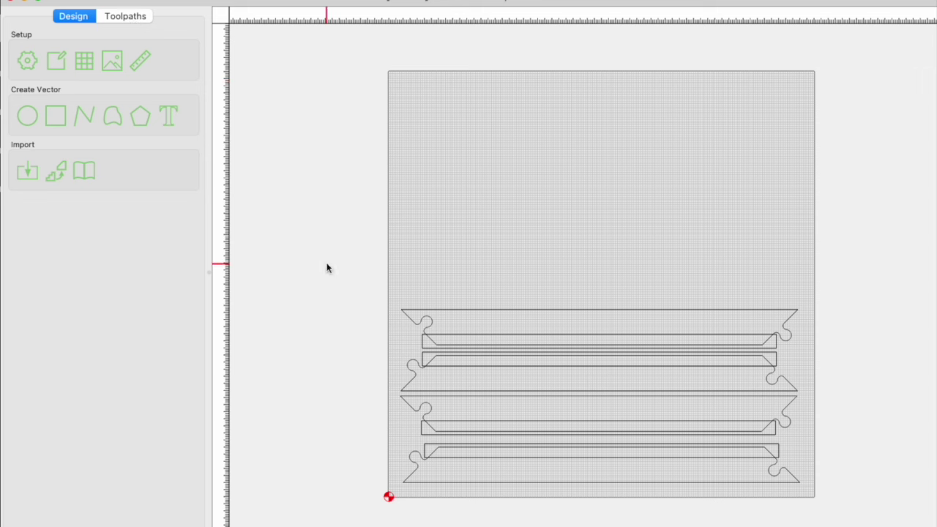
drag(326, 263, 835, 512)
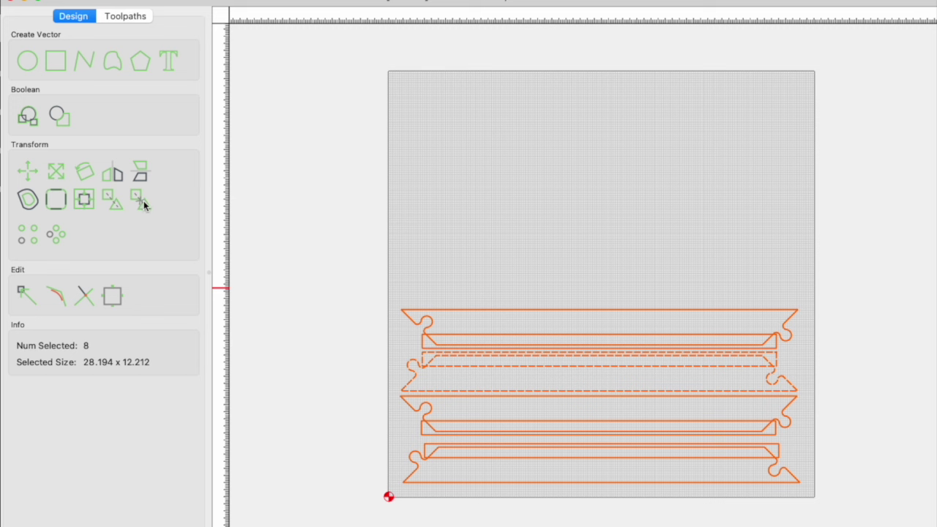
click(388, 203)
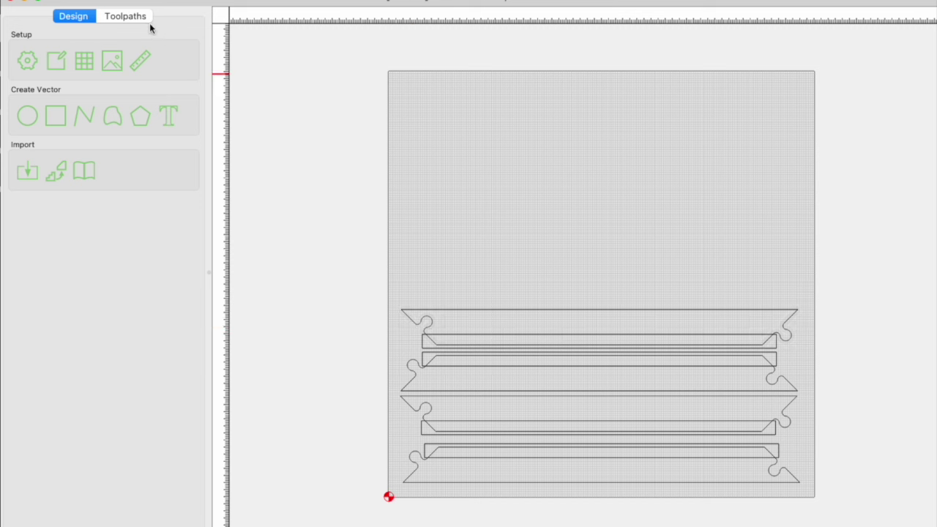
Start a pocket toolpath on the four selected inner slot rectangles.
click(126, 16)
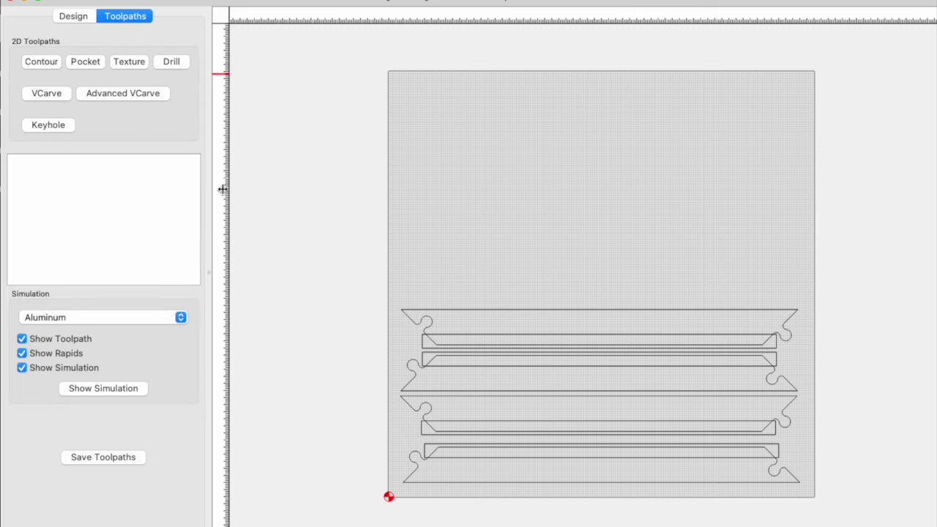
click(421, 358)
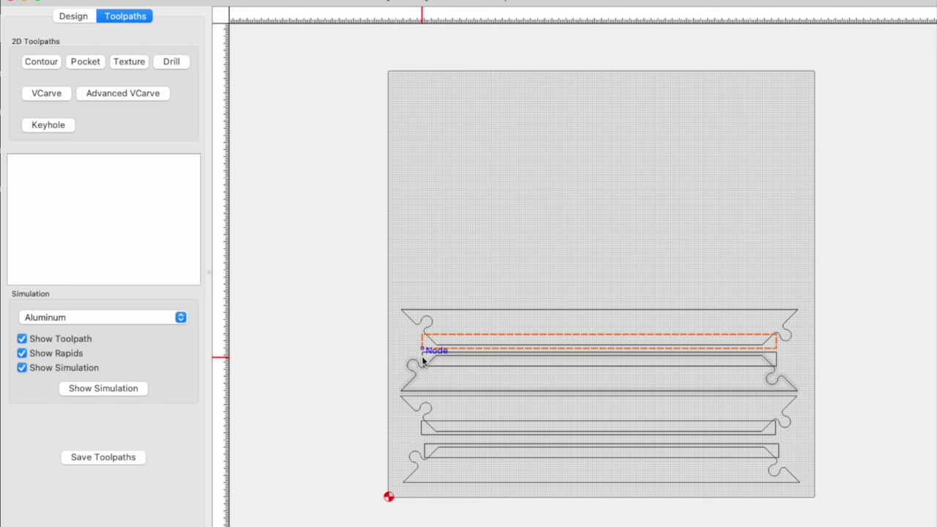
click(422, 356)
scroll(421, 351, up, 2)
shift+click(423, 458)
shift+click(427, 491)
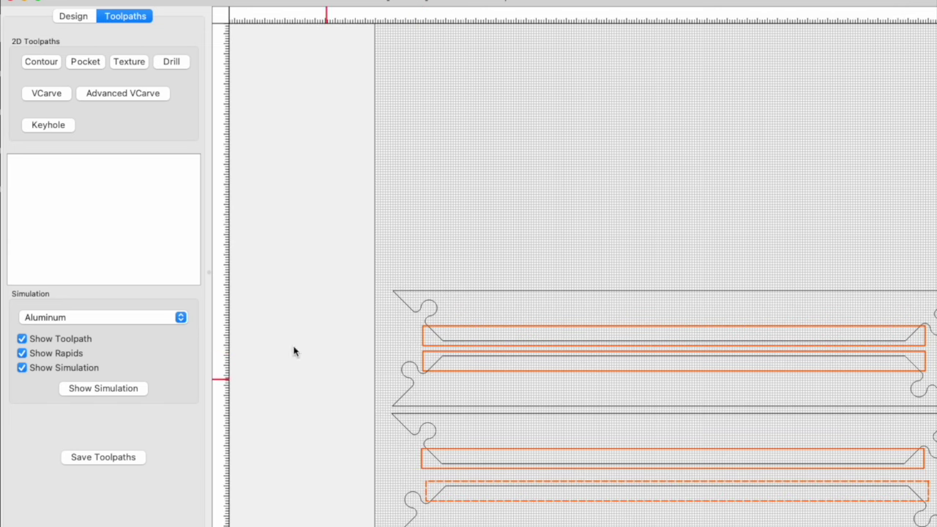
click(84, 63)
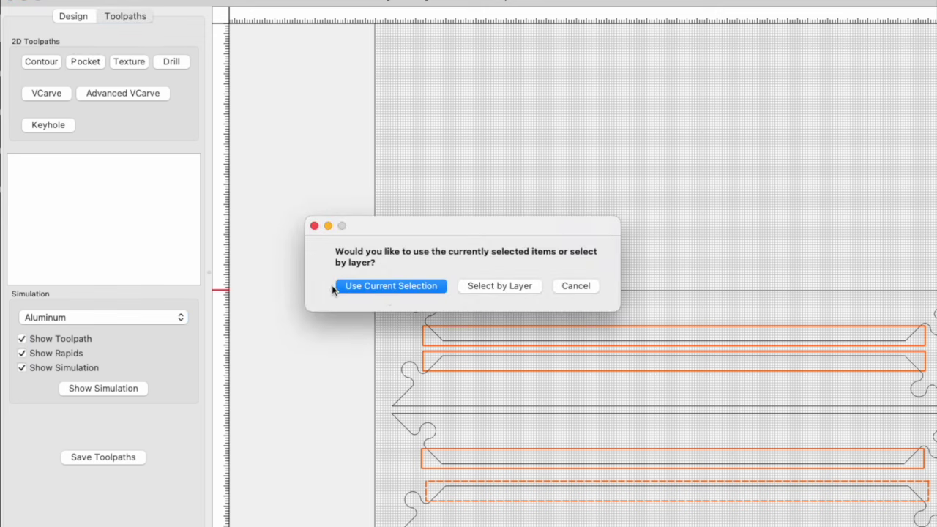
click(409, 286)
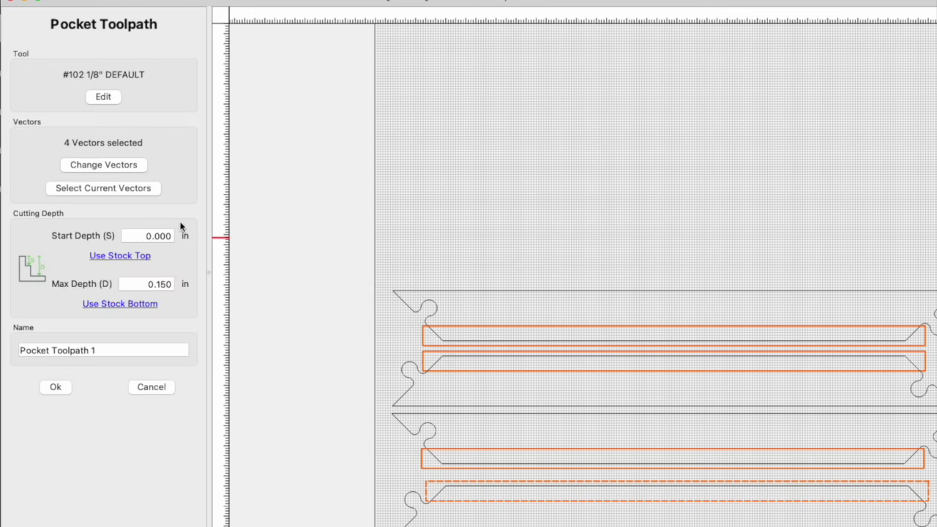
Set the pocket's cutter to the #201 End Mill (1/4") from the Shapeoko-Hardwood library.
click(103, 97)
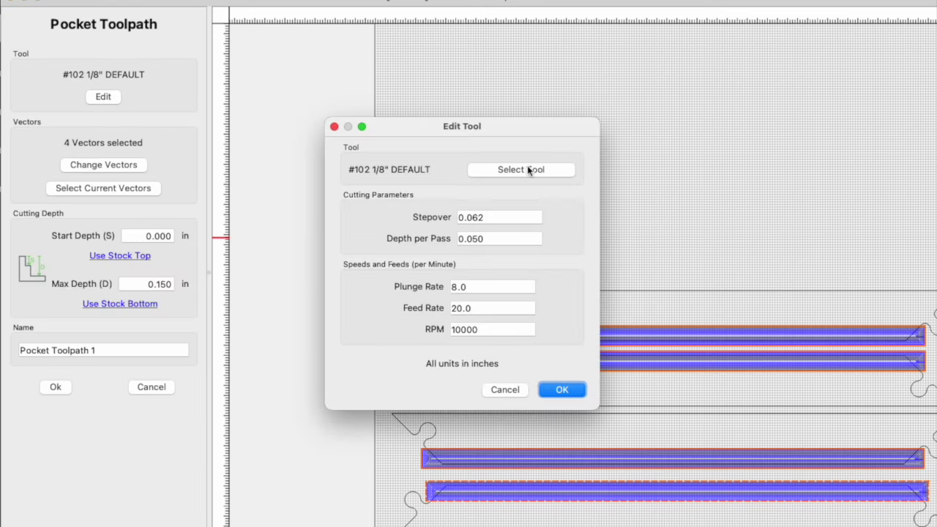
click(527, 166)
scroll(303, 382, down, 1)
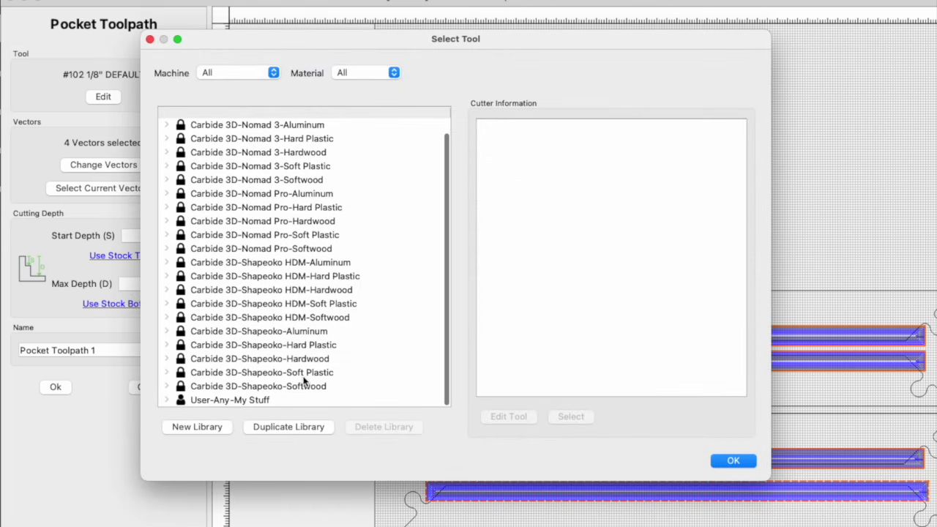
click(167, 359)
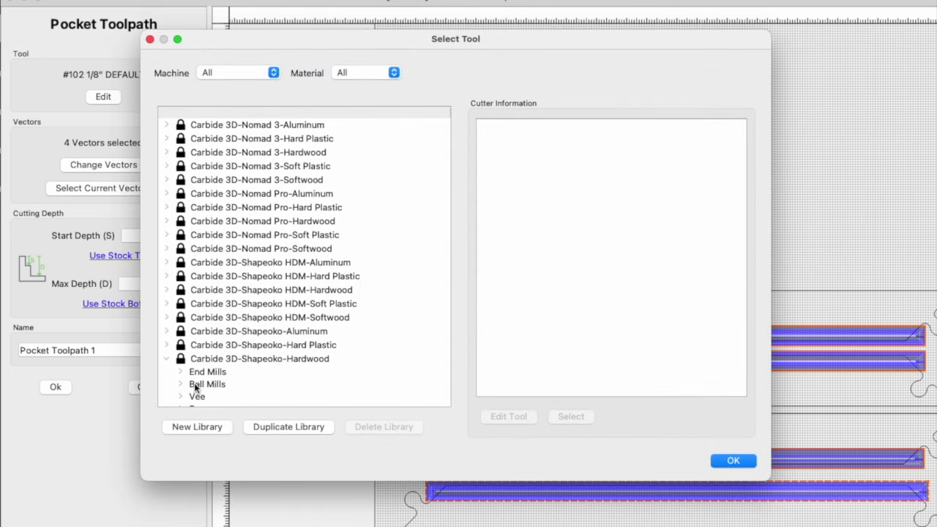
click(180, 372)
scroll(256, 389, down, 5)
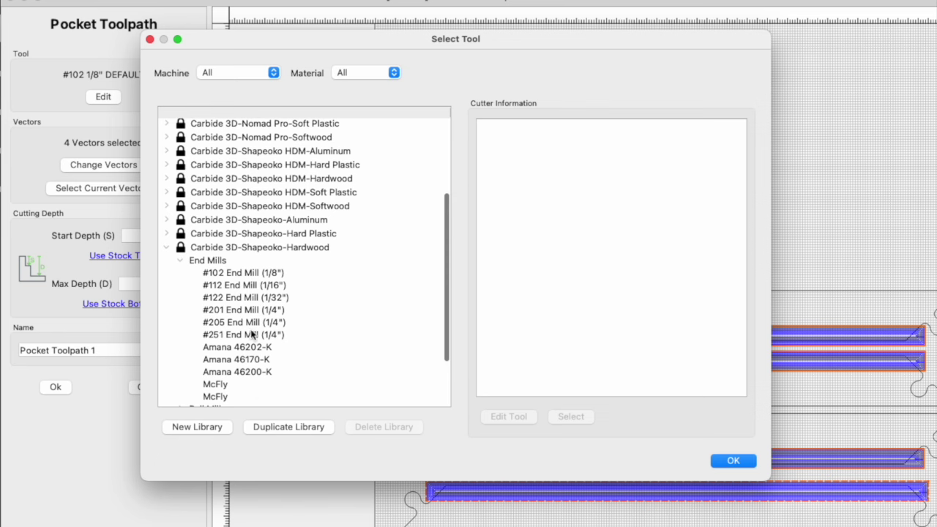
click(229, 310)
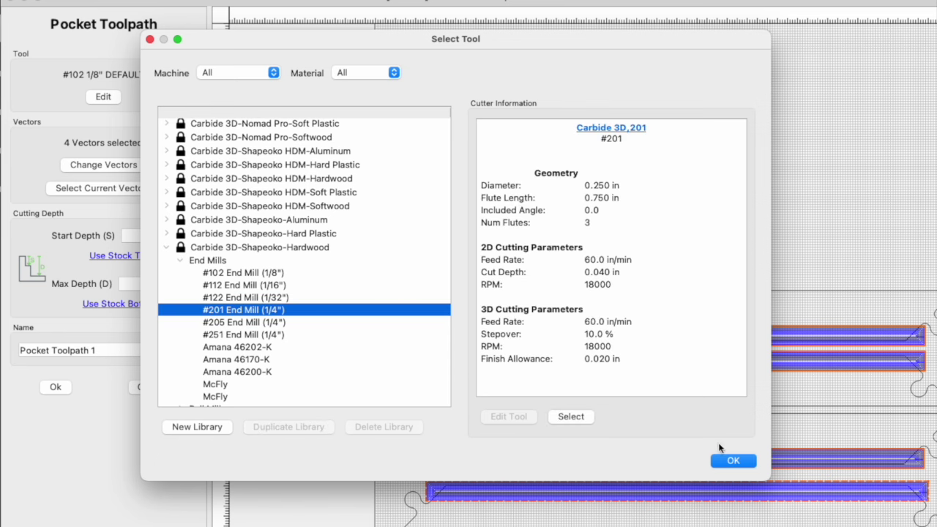
click(730, 461)
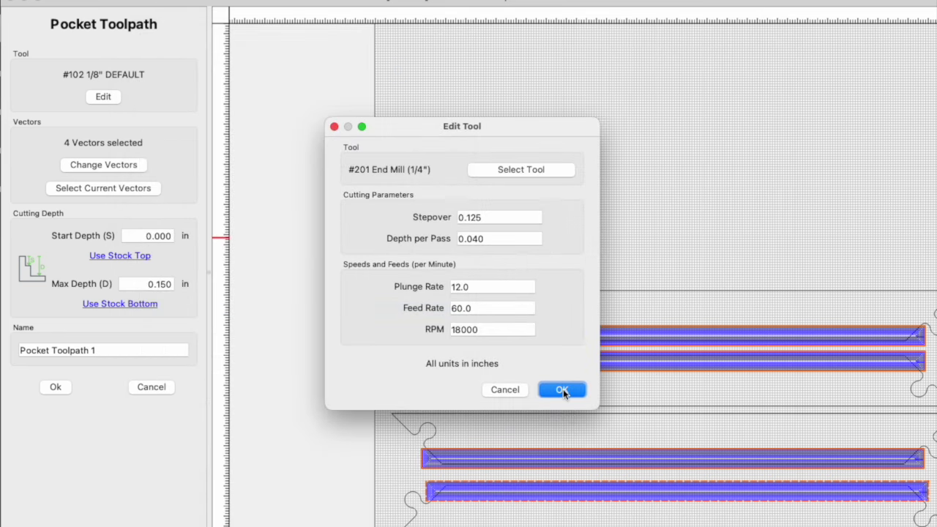
click(561, 389)
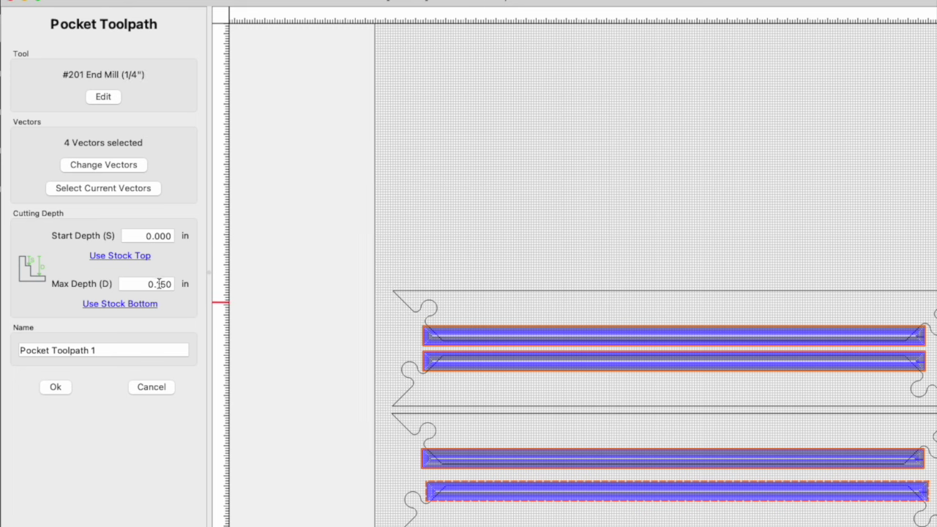
Set the pocket's Max Depth to 0.325 in.
drag(157, 284, 171, 285)
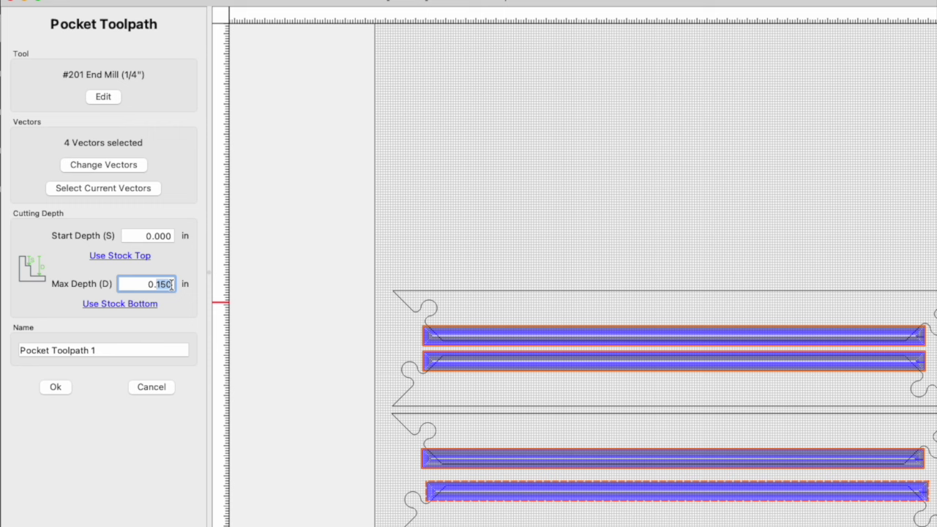
key(BackSpace)
text(3.25)
drag(170, 285, 151, 286)
text(325)
Name the toolpath 'Lip', create it, and return to the design view.
click(85, 351)
triple_click(85, 351)
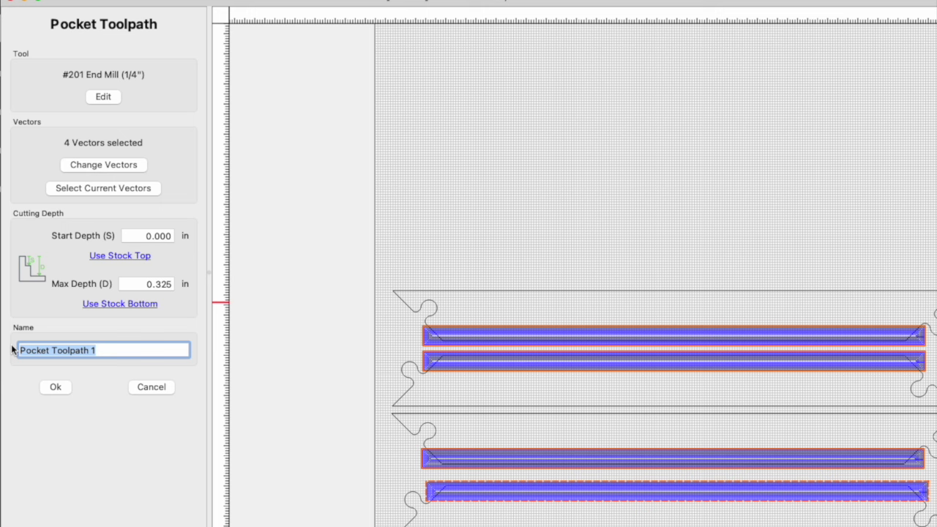
text(Lip)
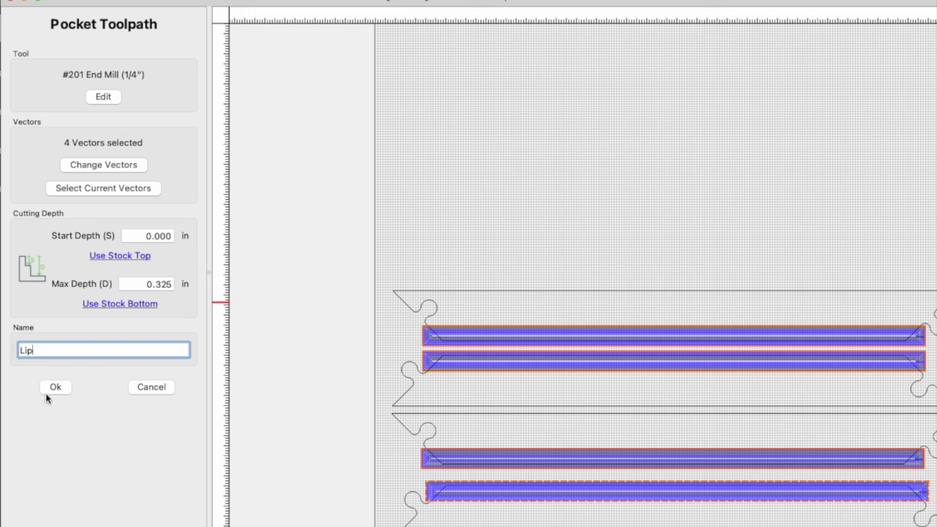
click(48, 387)
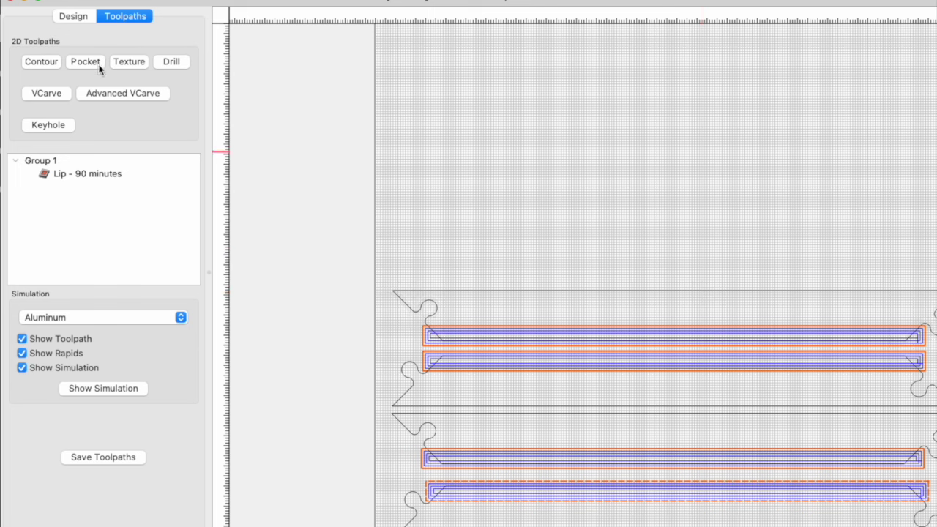
click(82, 17)
Check all four piece outlines and their slots in the design, then clear the selection.
drag(372, 269, 936, 348)
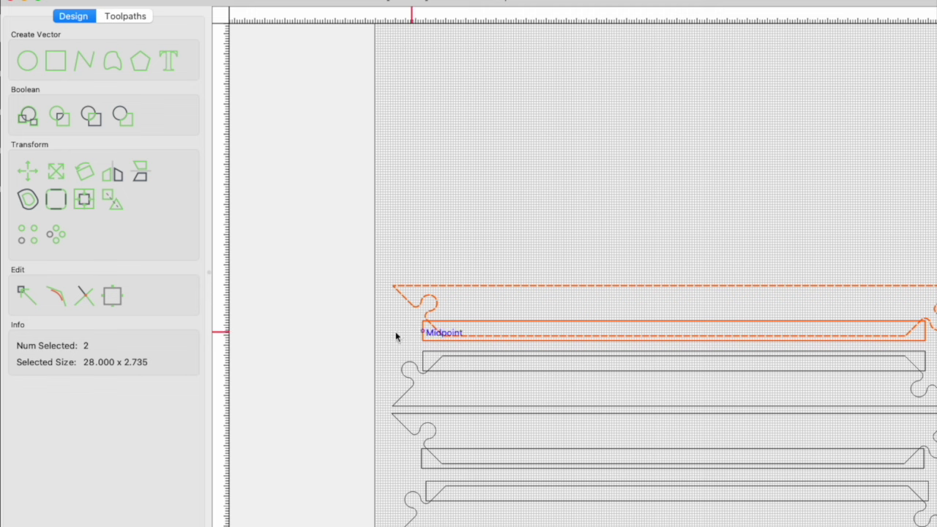
shift+click(924, 363)
shift+click(927, 359)
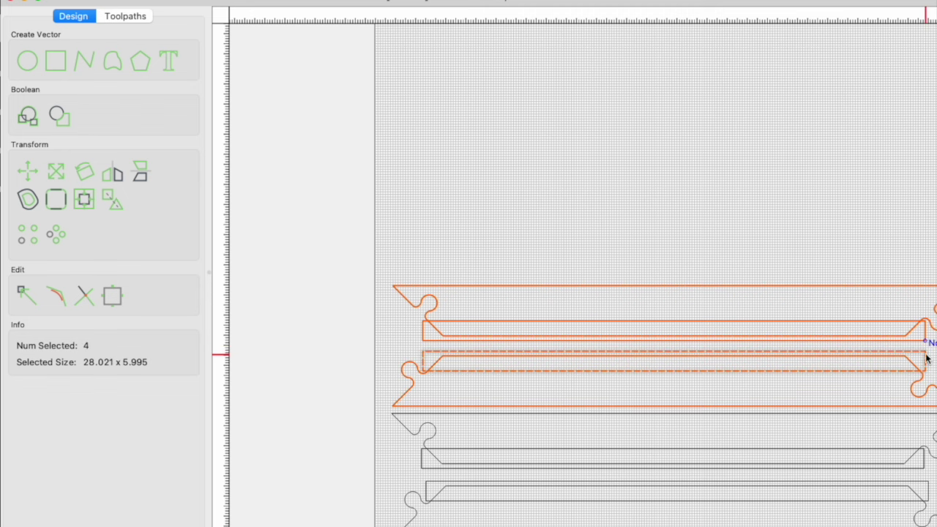
shift+click(888, 416)
shift+click(878, 448)
shift+click(433, 501)
shift+click(412, 496)
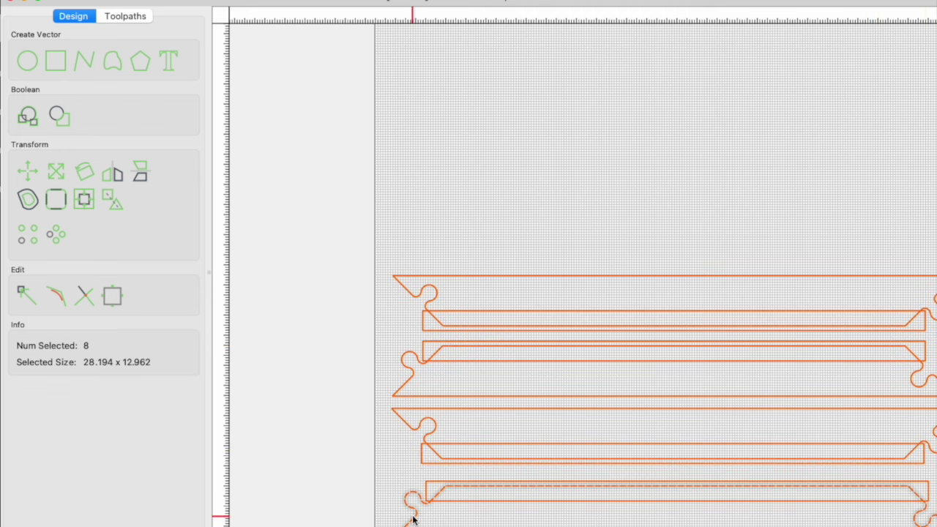
key(Escape)
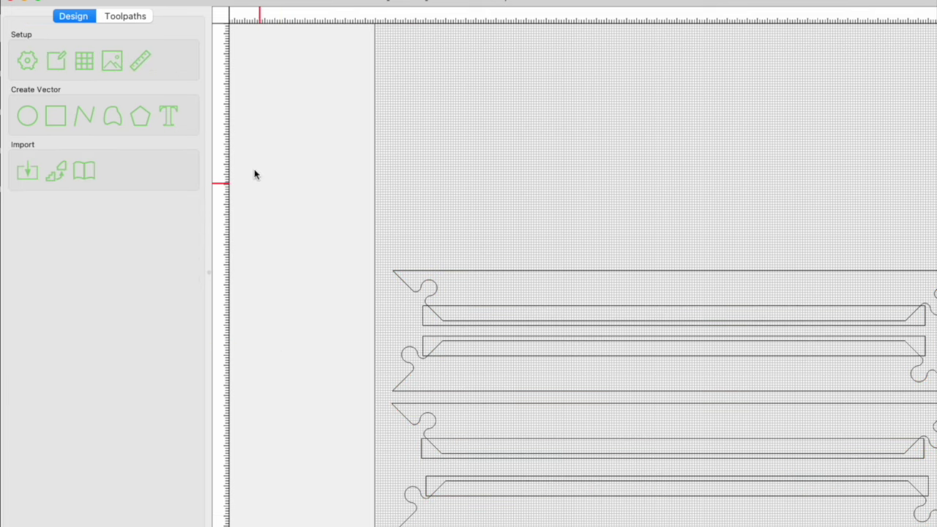
In Toolpaths, select the outer puzzle outlines of the frame pieces.
click(126, 16)
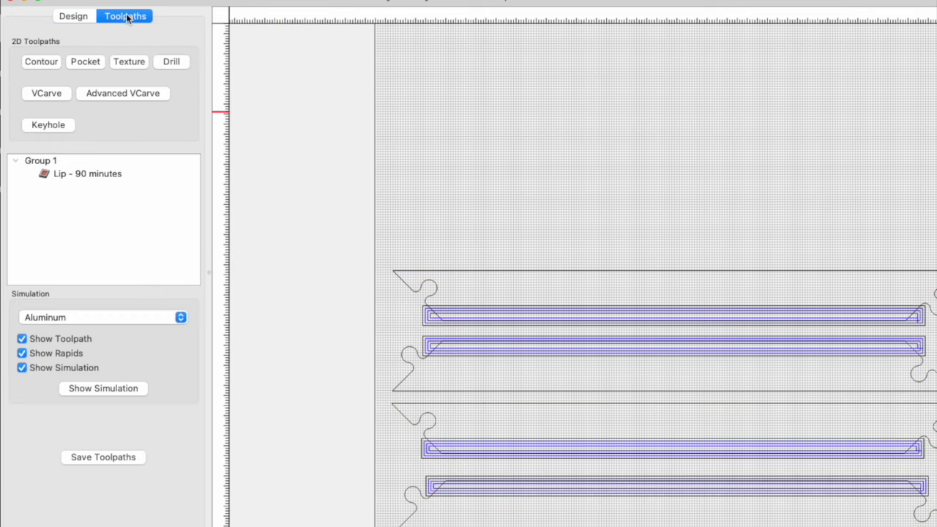
click(100, 175)
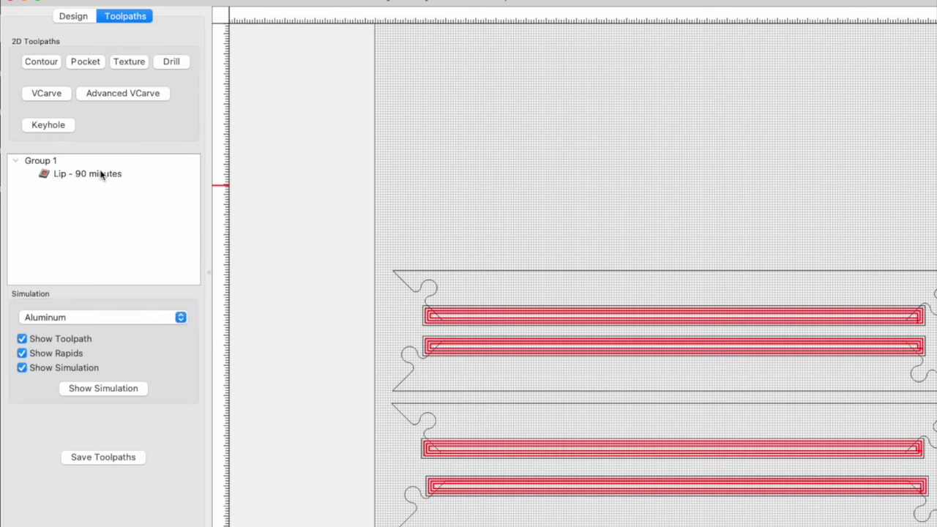
click(401, 272)
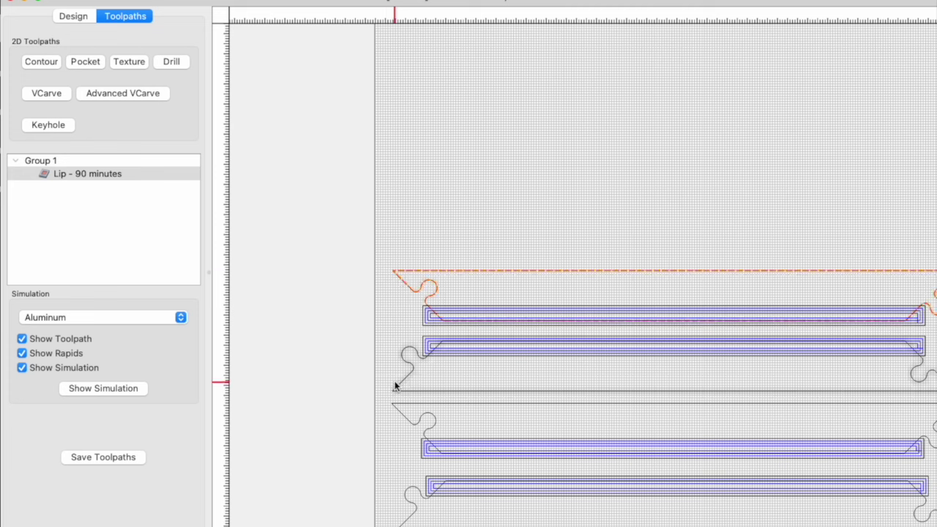
click(395, 409)
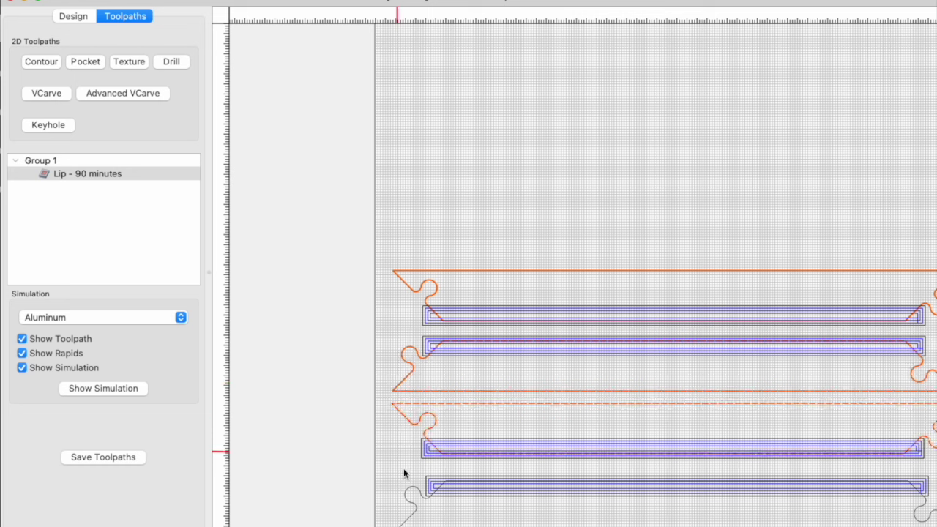
click(404, 496)
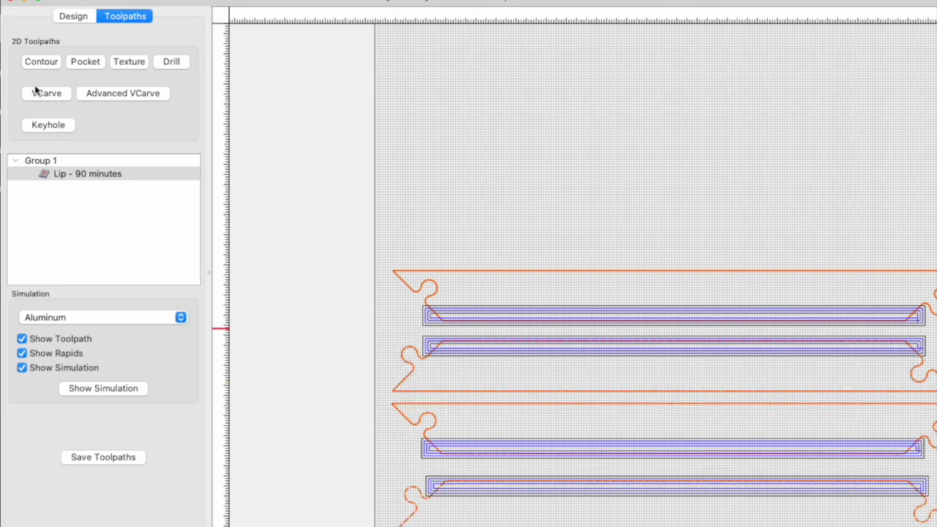
Create a contour toolpath 'Cutout' on the outlines, Outside/Right, down to stock bottom (0.75 in).
click(39, 62)
click(413, 286)
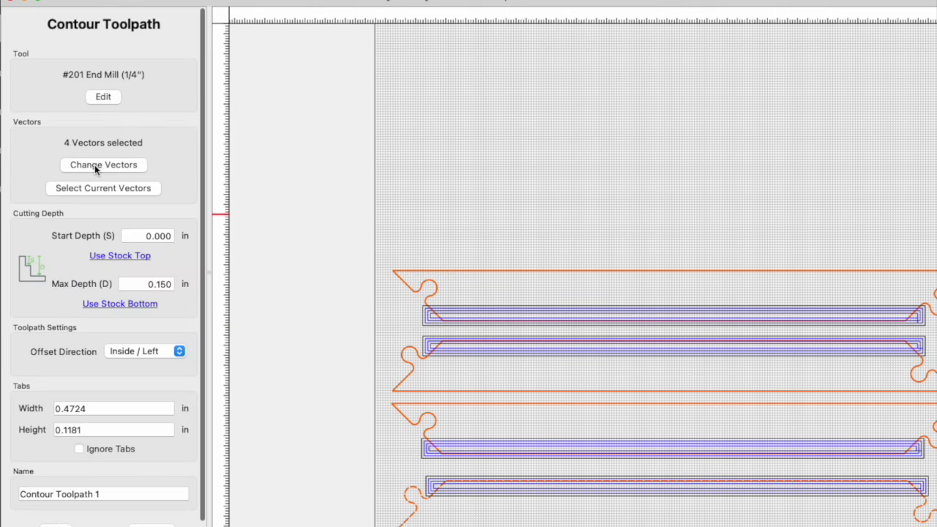
click(131, 304)
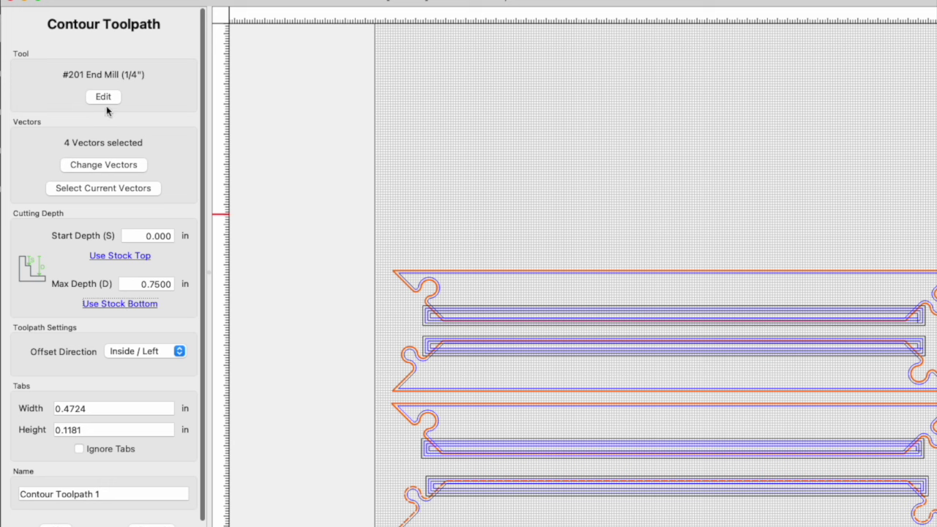
click(167, 355)
click(161, 339)
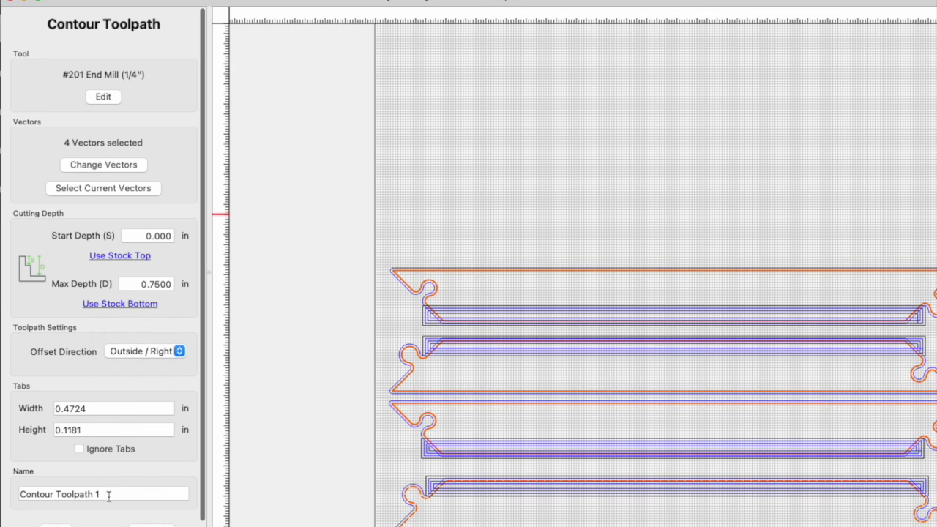
drag(108, 495, 14, 496)
text(Cu)
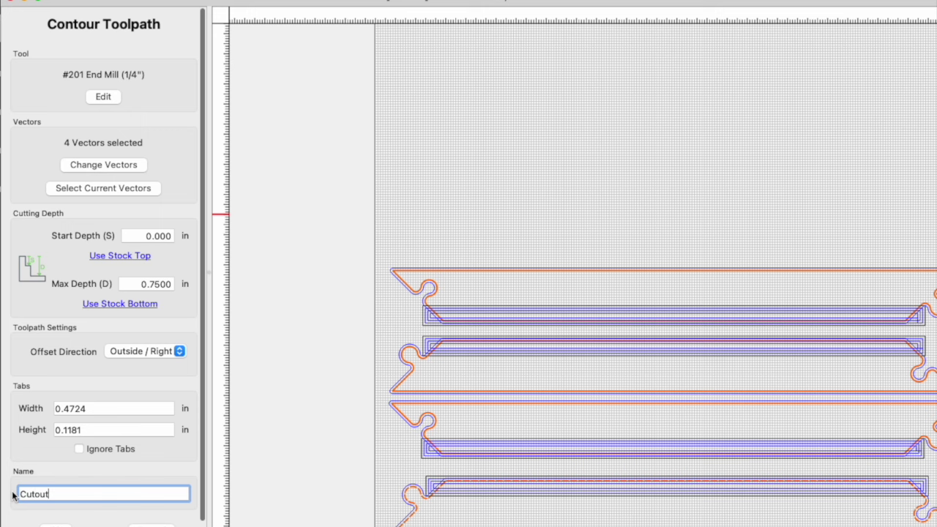
text(tout)
click(47, 524)
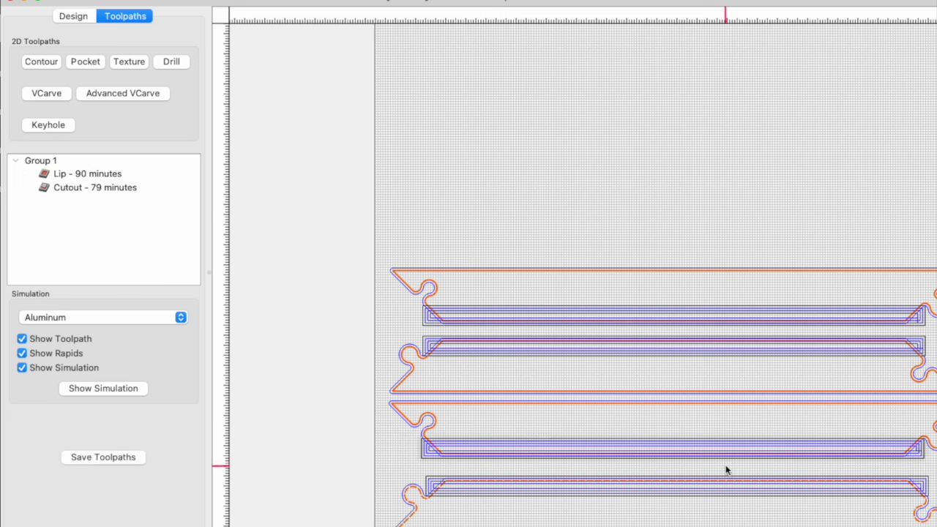
Hide toolpaths and rapids, then run the machining simulation in Cherry wood.
click(22, 339)
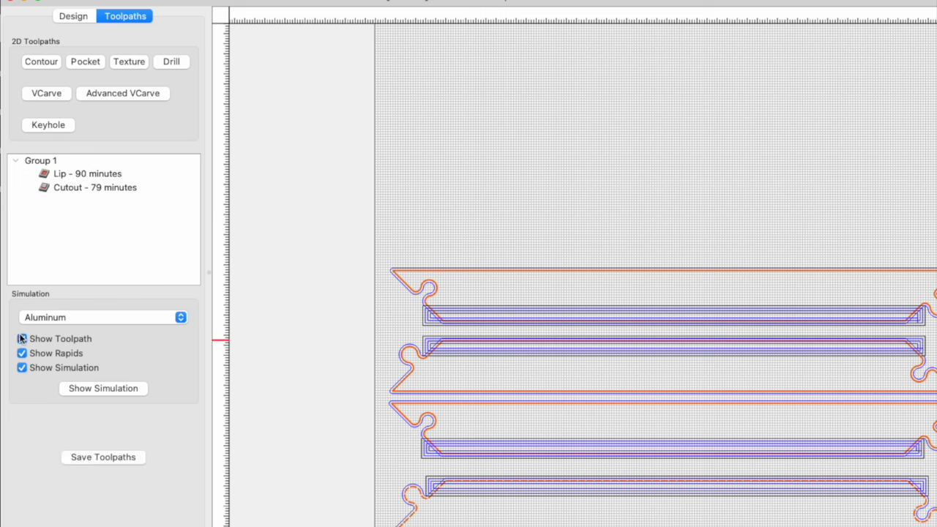
click(94, 321)
click(96, 355)
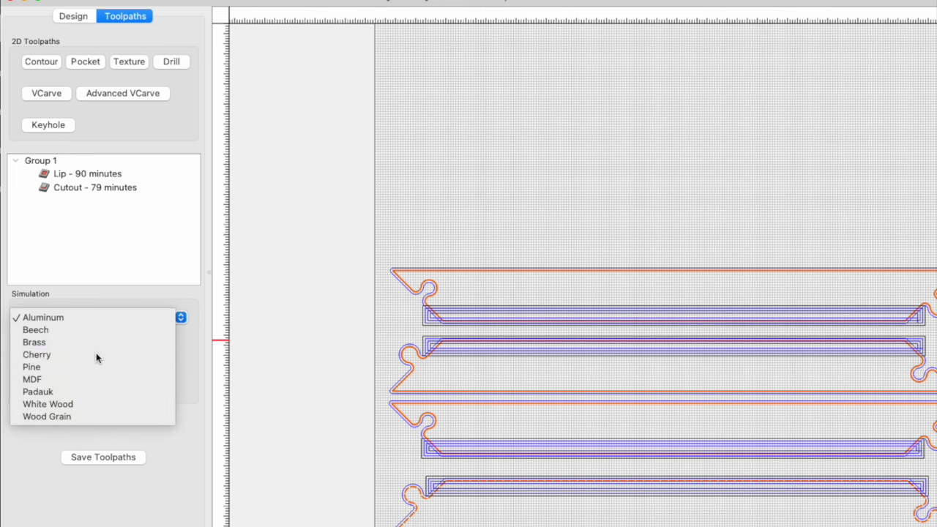
click(108, 386)
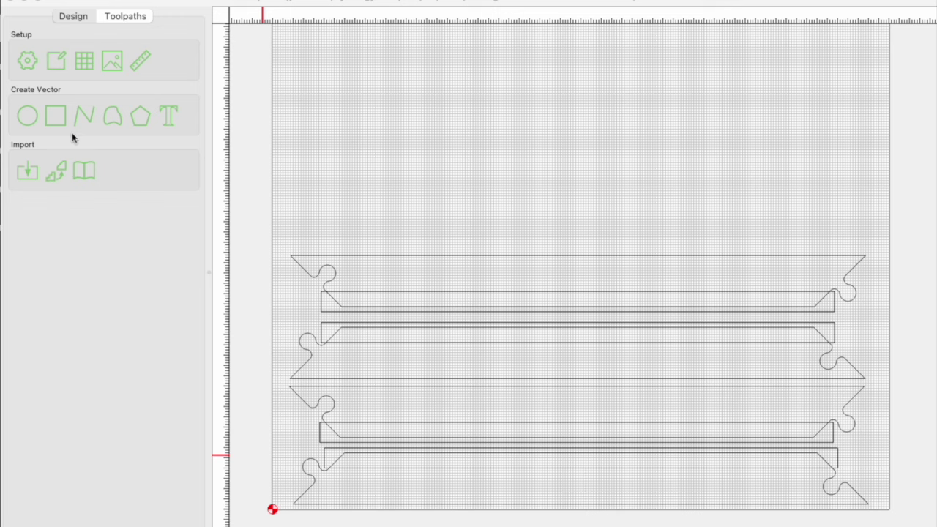
Draw a rectangle and size it to width 3 and height 0.3 in.
click(58, 118)
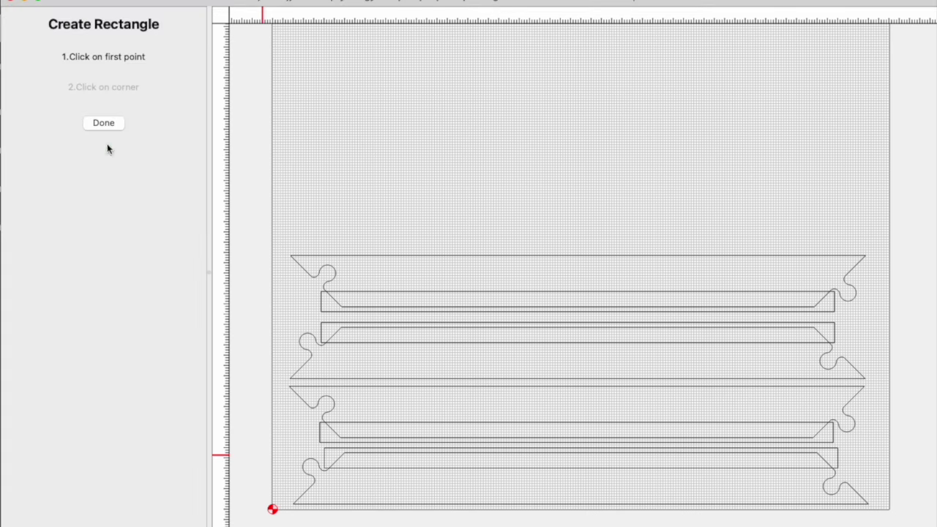
click(537, 481)
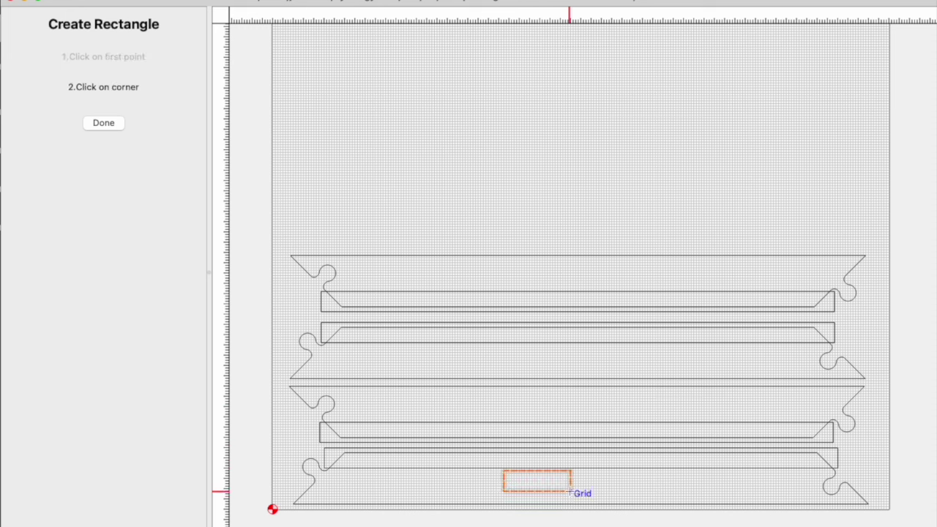
click(593, 489)
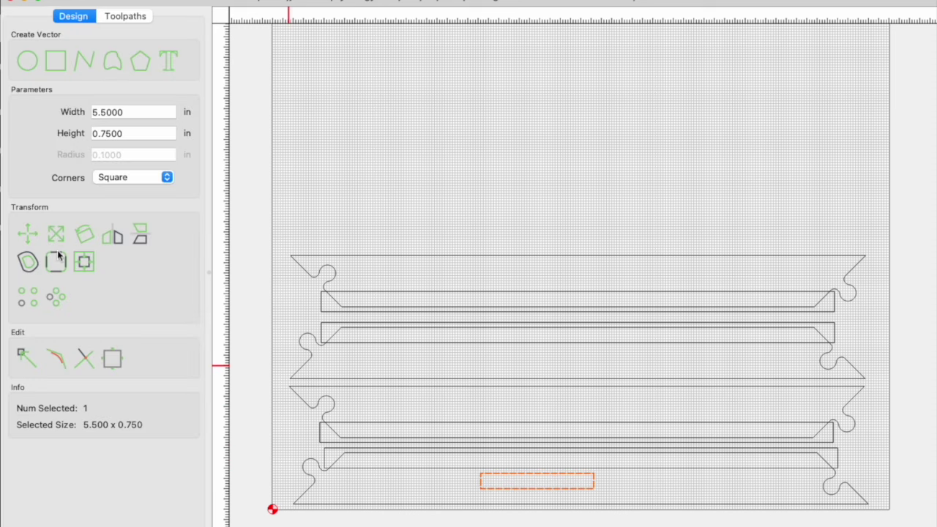
drag(125, 111, 85, 111)
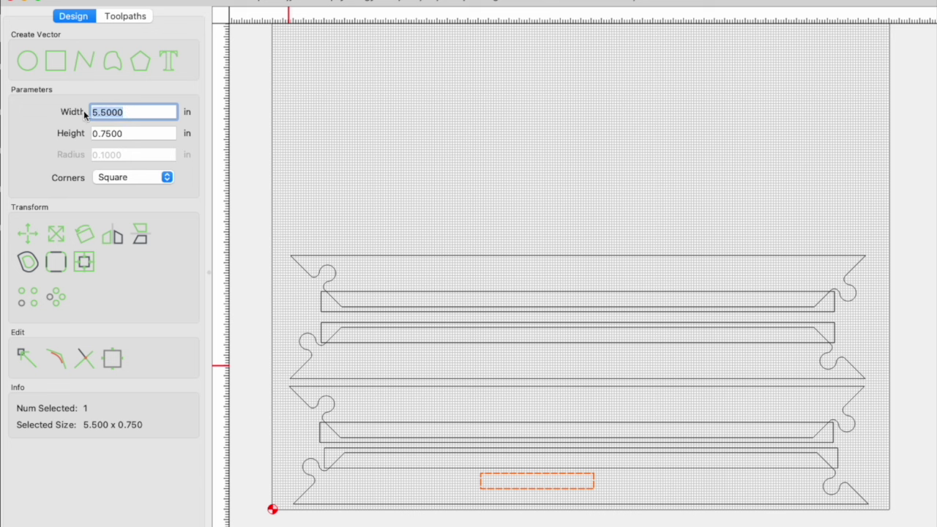
text(3)
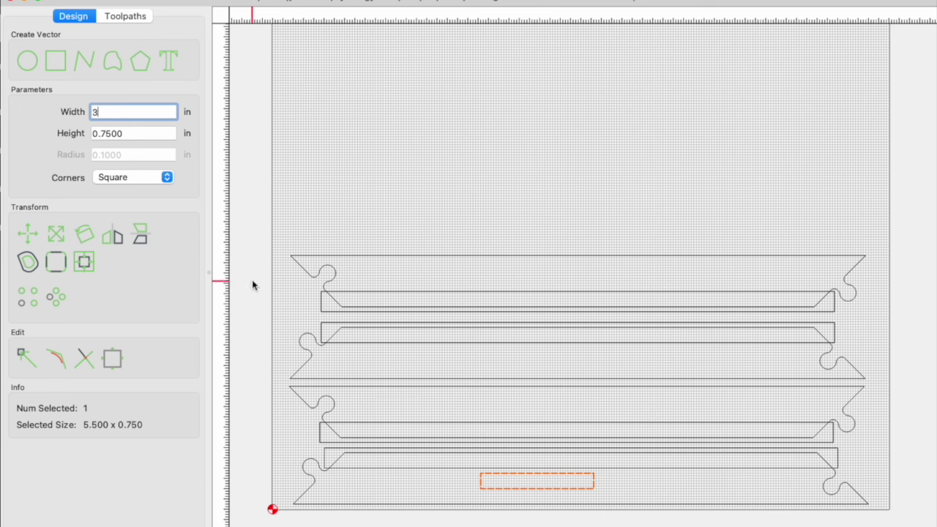
key(Tab)
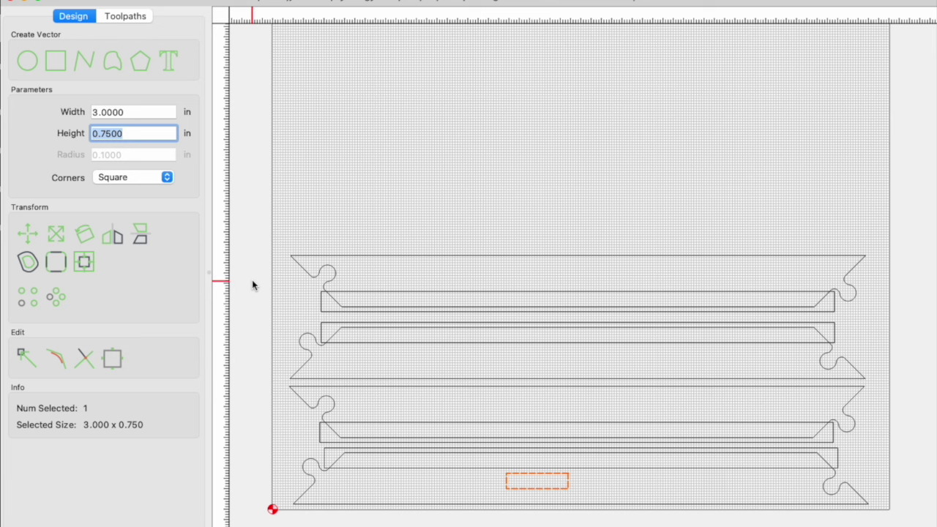
text(.3)
key(Return)
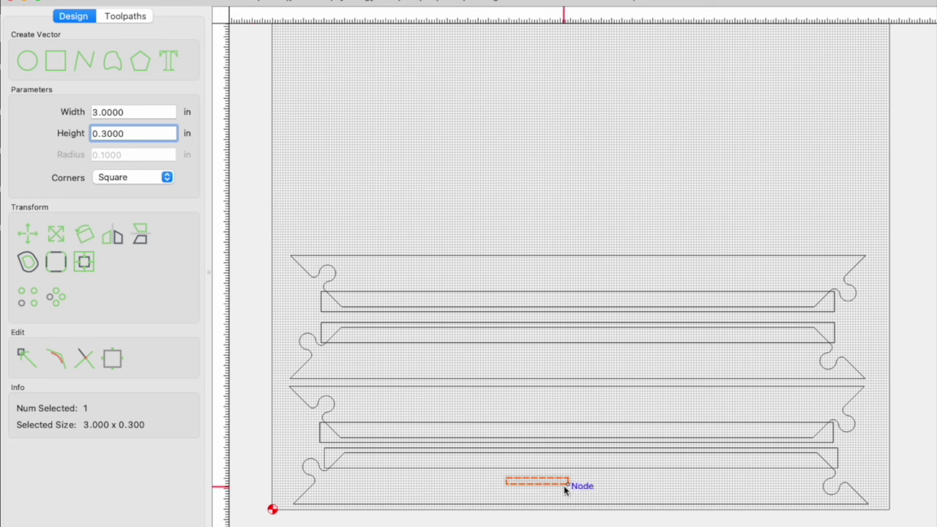
Move the thin rectangle inside the bottom piece just below its lip strip.
drag(538, 484, 560, 474)
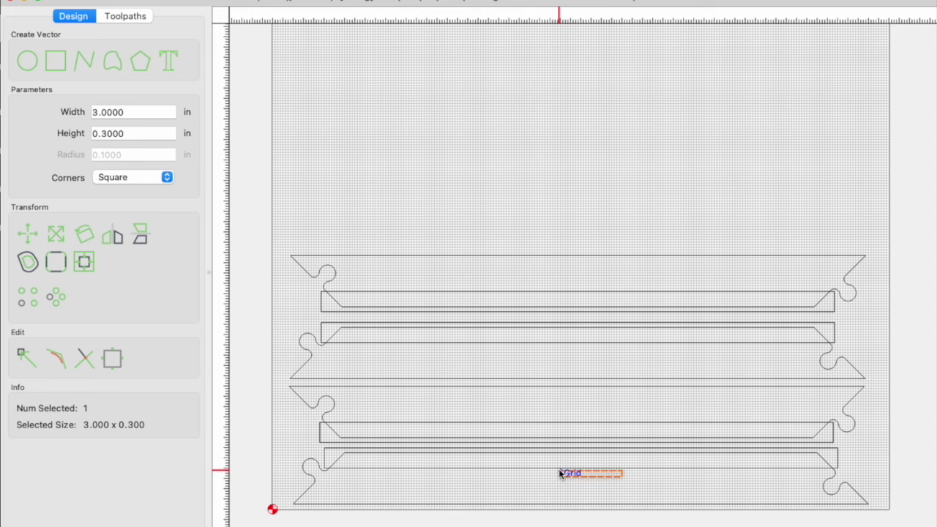
scroll(560, 474, up, 5)
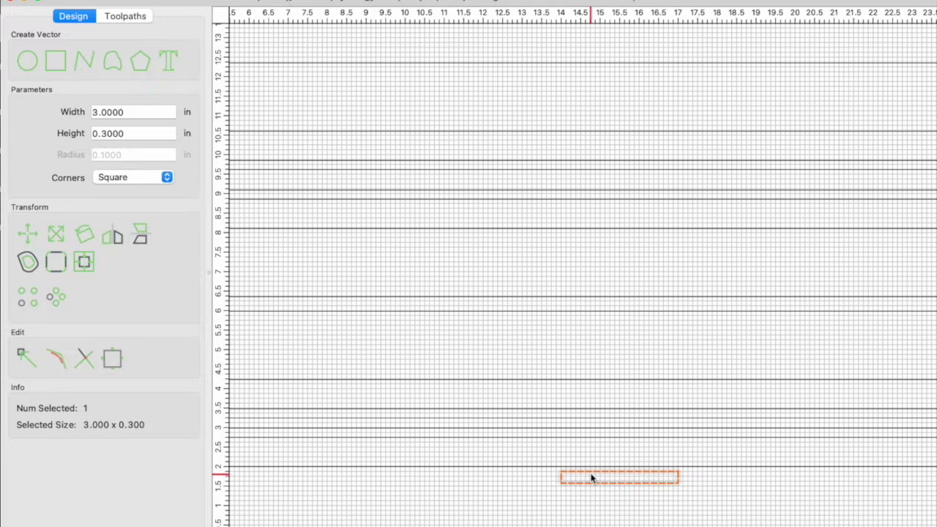
drag(591, 477, 571, 470)
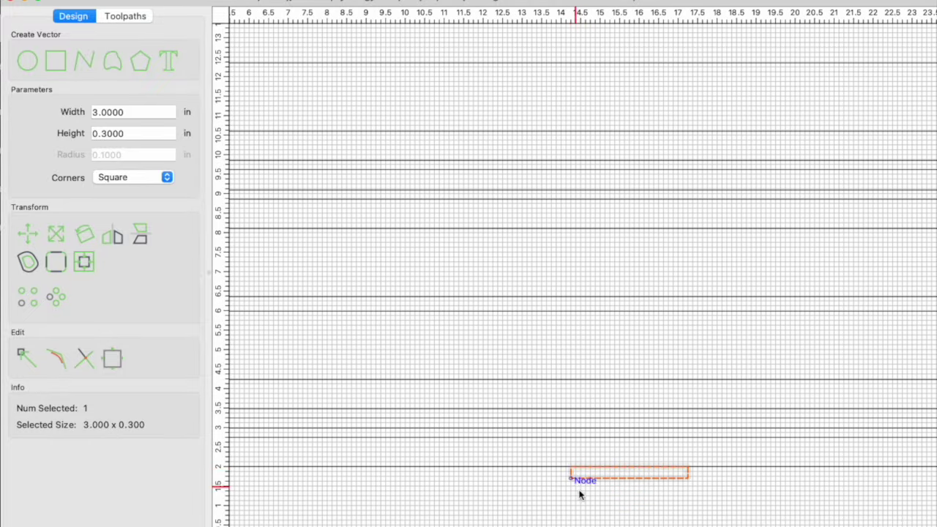
scroll(580, 493, down, 5)
scroll(588, 503, down, 2)
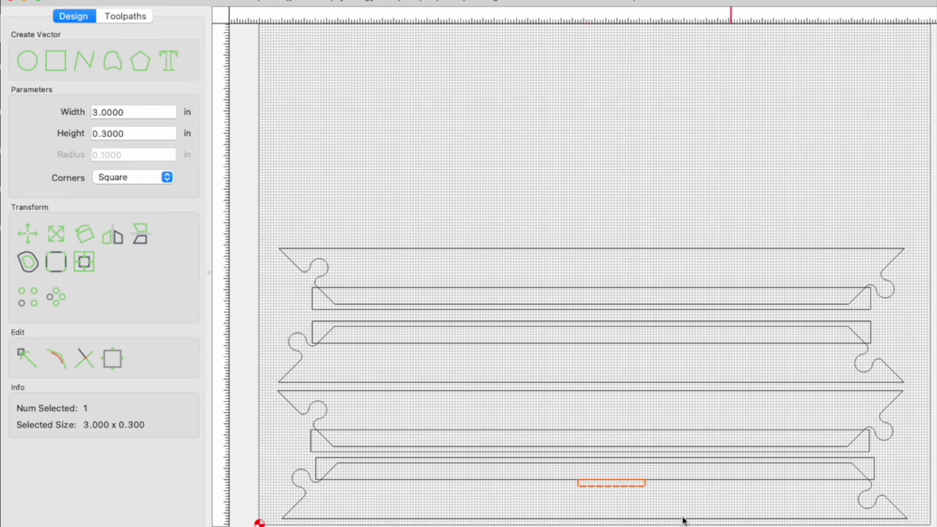
click(644, 501)
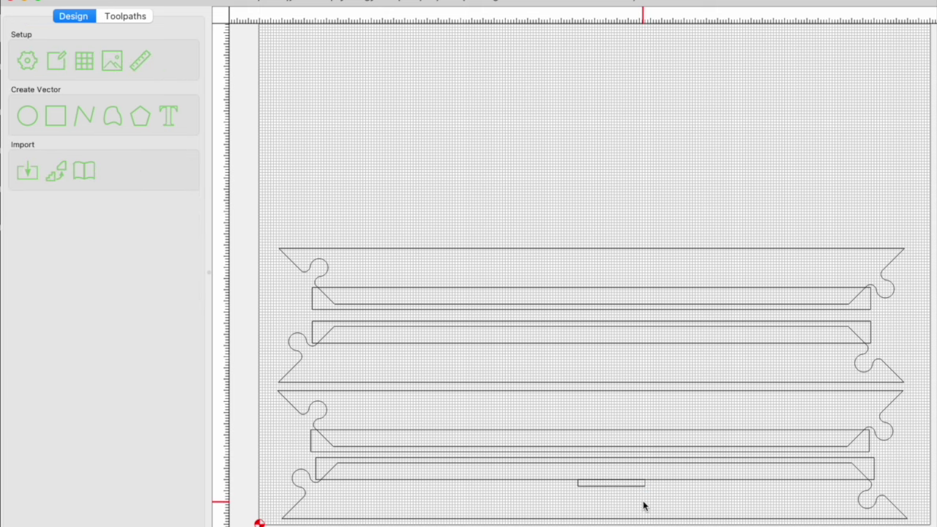
Draw another rectangle and size it to height 0.75 and width 3 in.
click(55, 117)
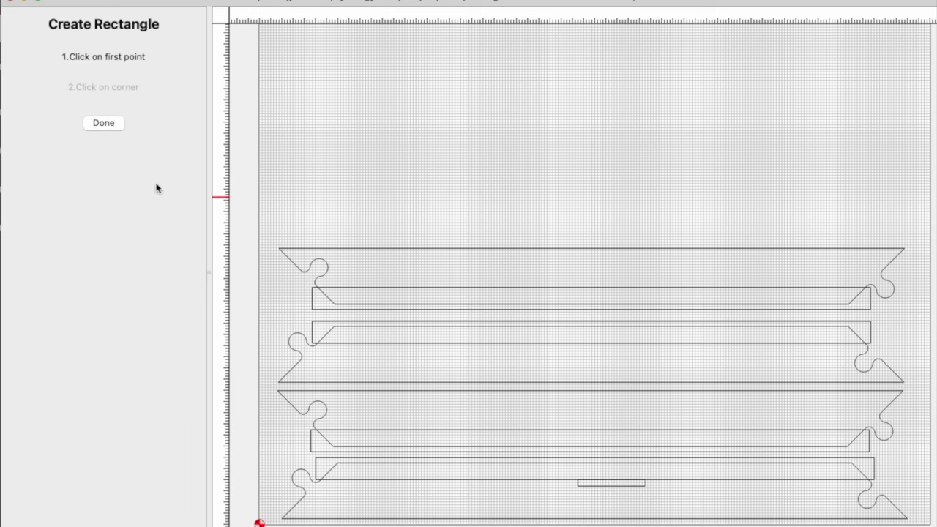
click(635, 498)
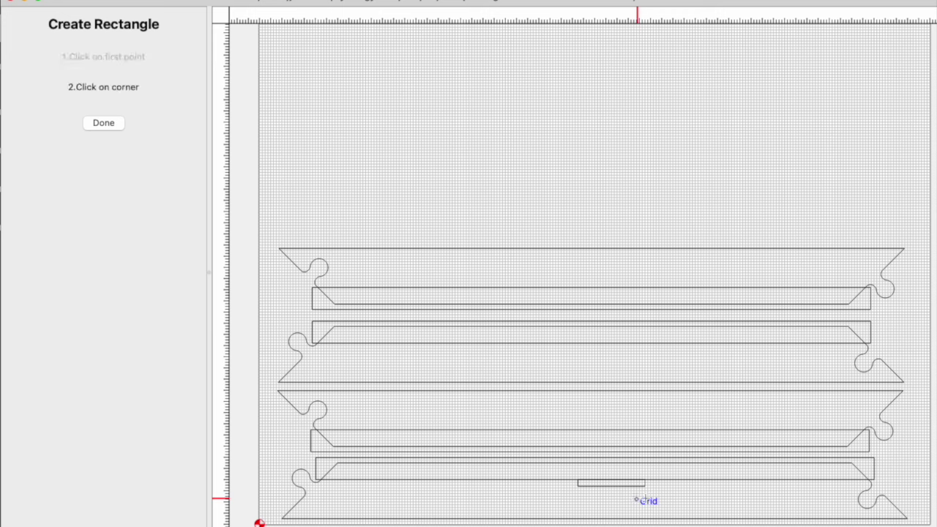
click(694, 504)
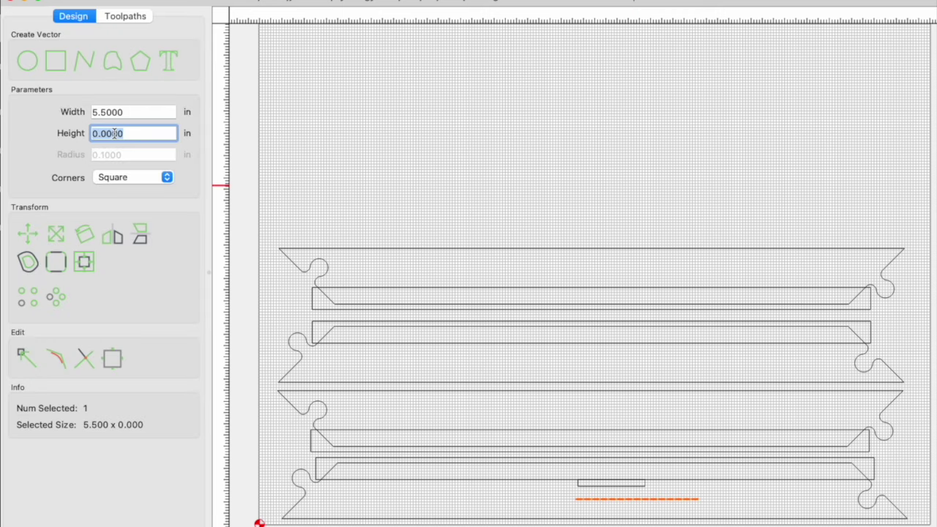
text(.)
key(BackSpace)
text(.75)
key(Return)
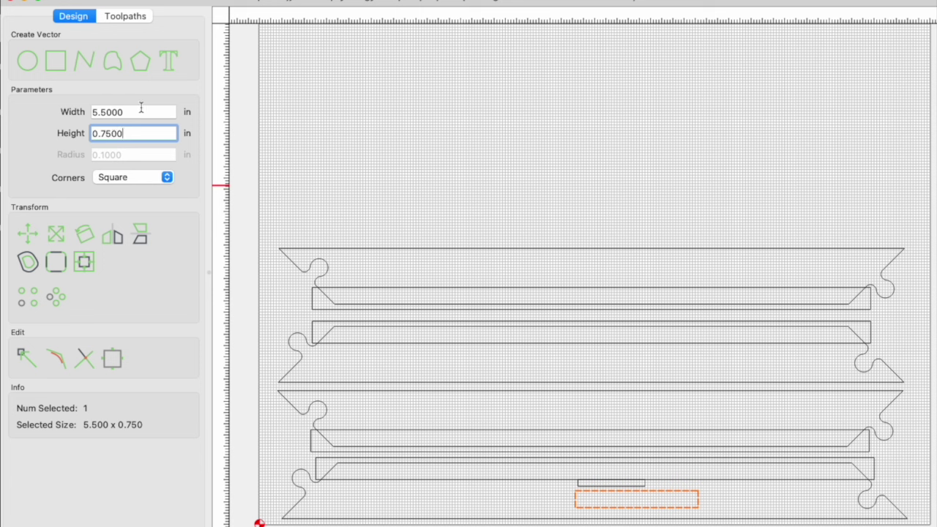
drag(141, 111, 58, 109)
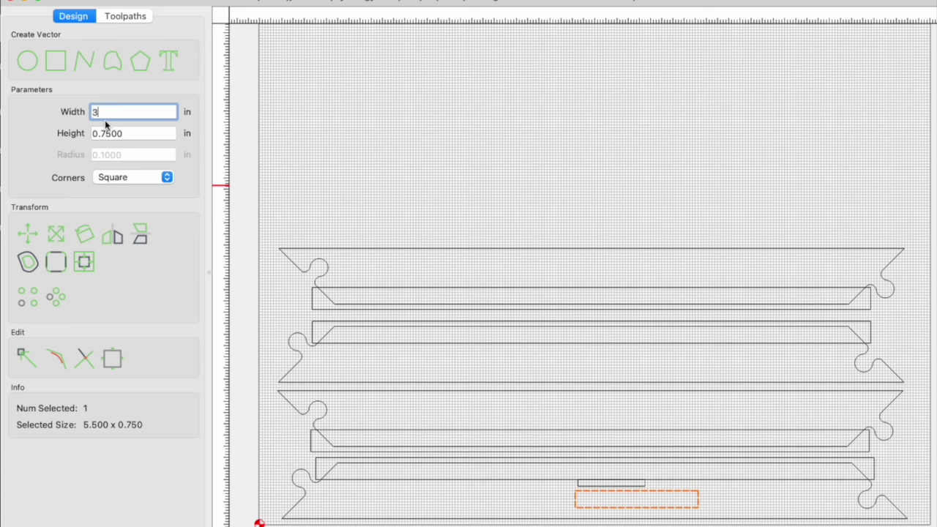
key(Tab)
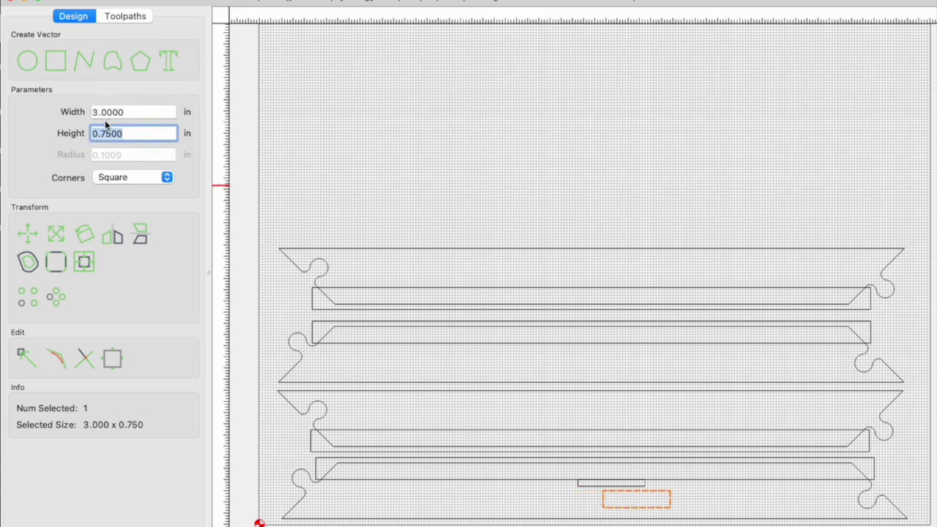
Move the 3 × 0.75 rectangle so it meets the thin slot's right end.
drag(611, 494, 638, 489)
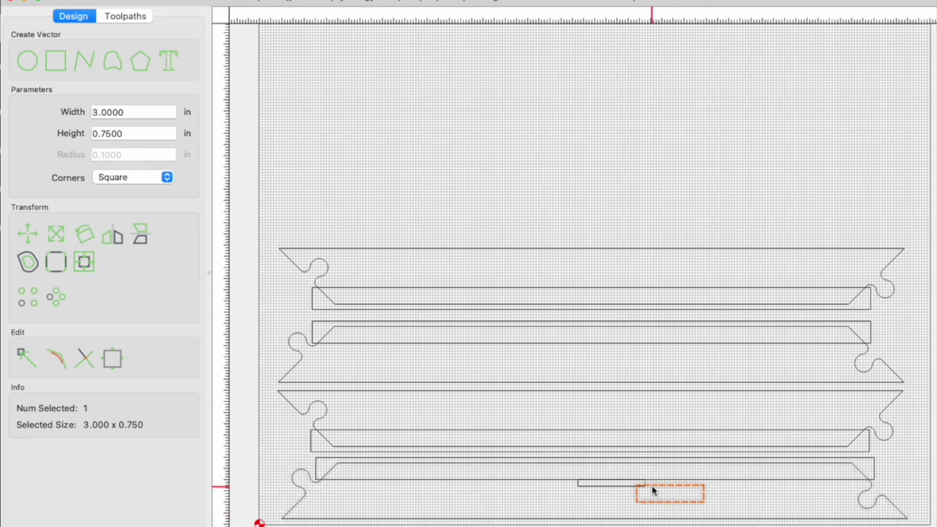
drag(654, 491, 642, 492)
scroll(649, 502, up, 5)
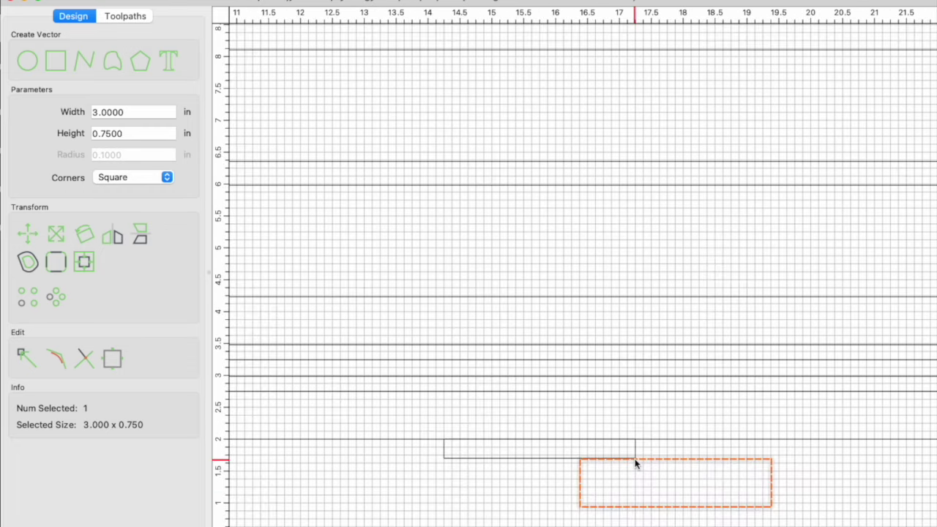
scroll(638, 479, down, 5)
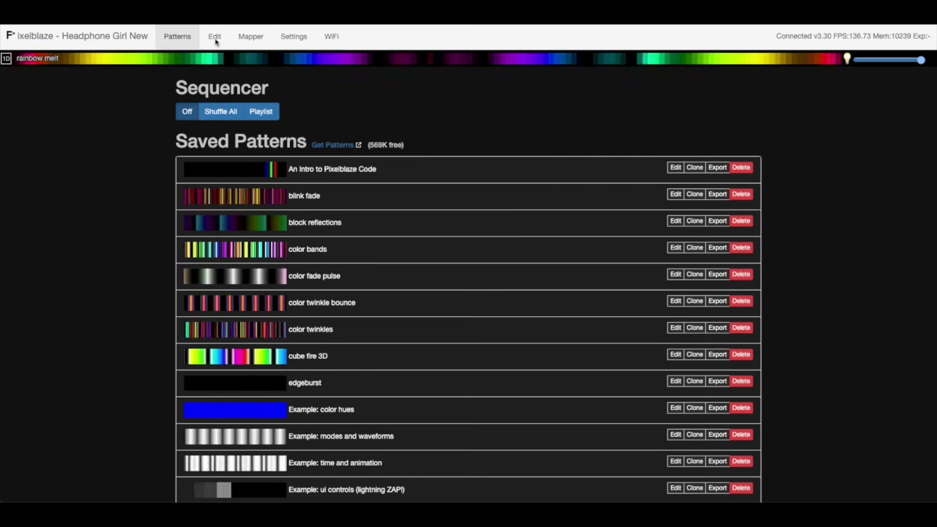
Look through the Pixelblaze Settings and Edit pages, ending on the Mapper page.
click(293, 36)
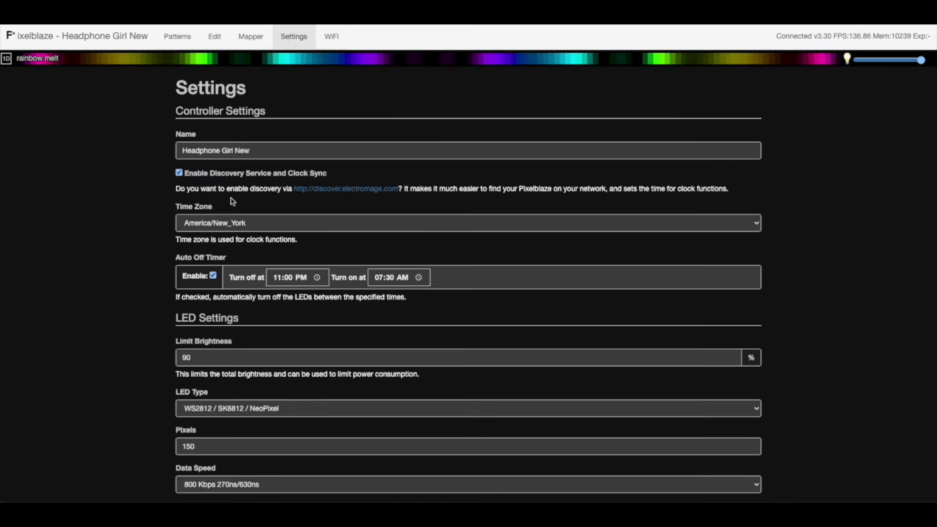
click(215, 37)
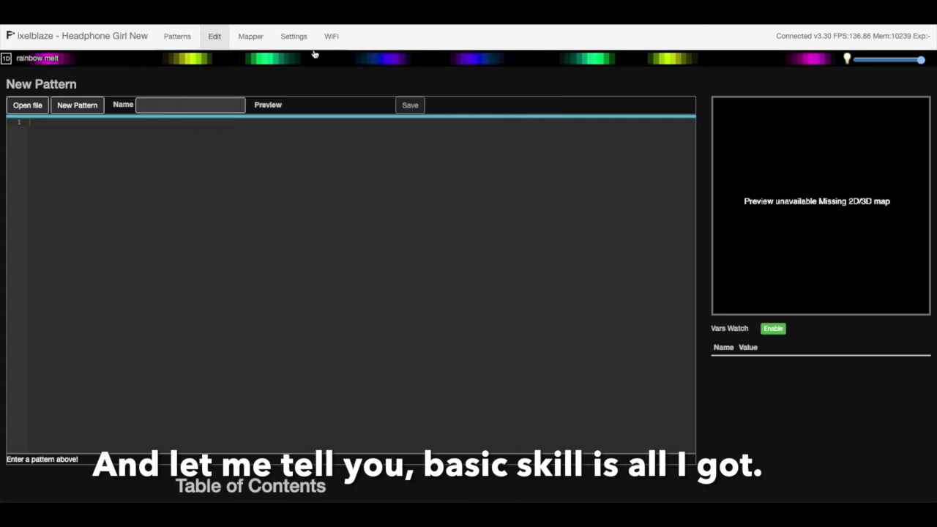
click(265, 37)
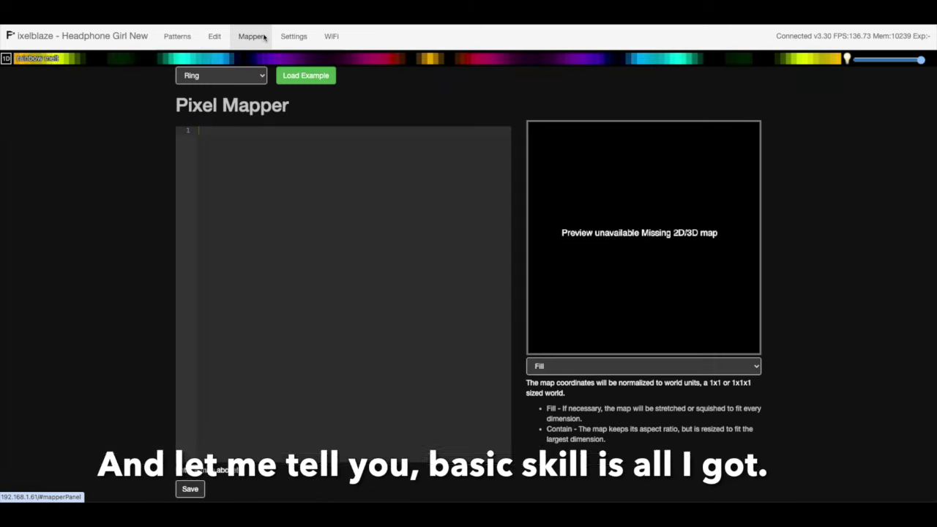